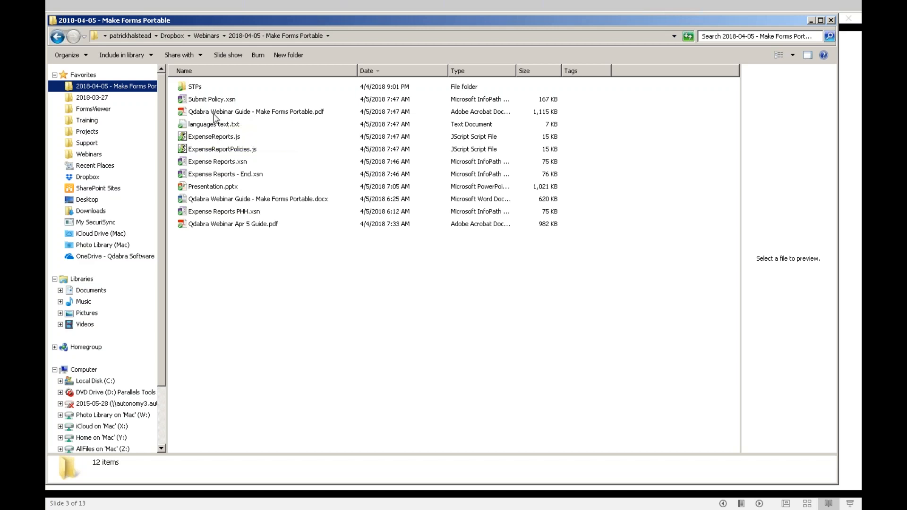
Open Qdabra Webinar Guide - Make Forms Portable.pdf from the webinar folder and collapse the reader's tools pane.
click(215, 113)
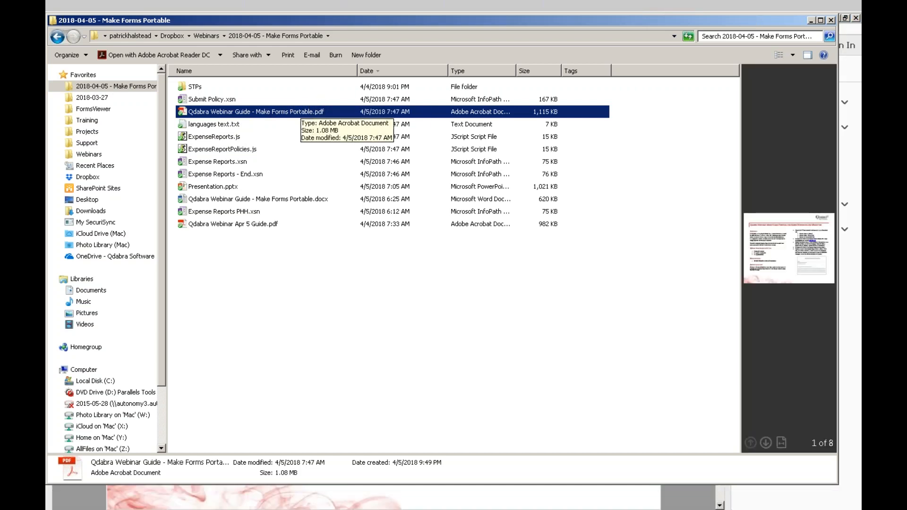
key(alt+Tab)
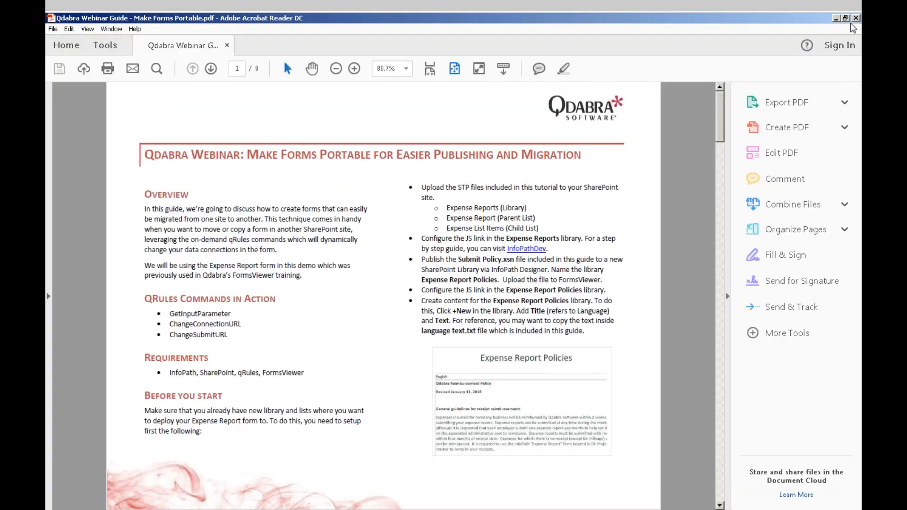
click(695, 27)
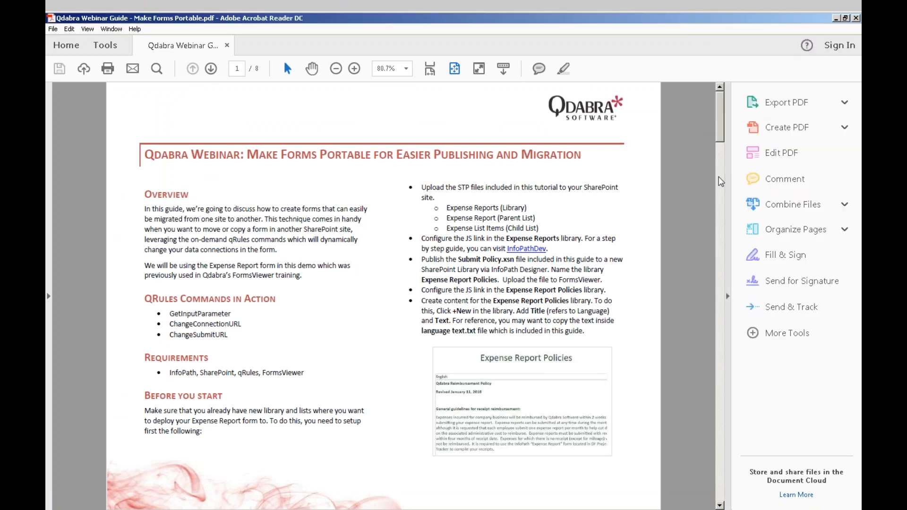
click(727, 298)
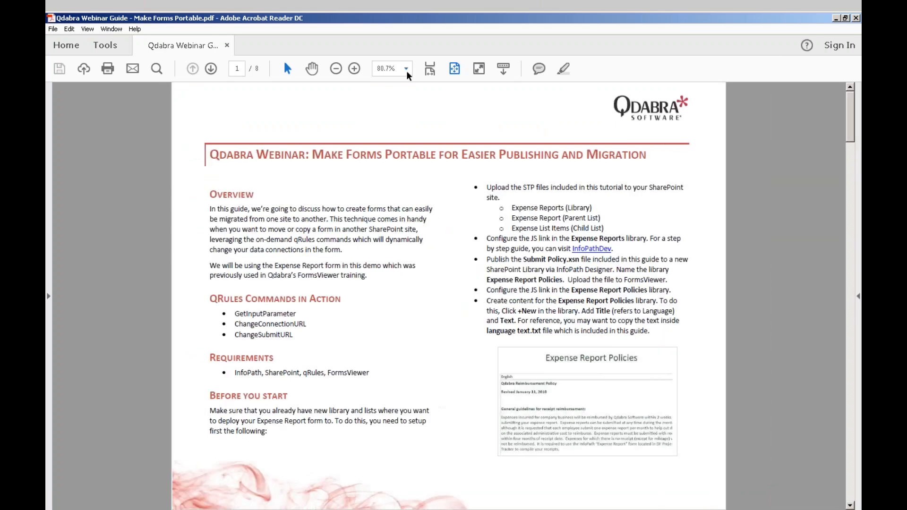
Magnify the guide to 100% and read the overview, qRules commands, requirements and setup prerequisites on its first page.
click(406, 69)
click(447, 158)
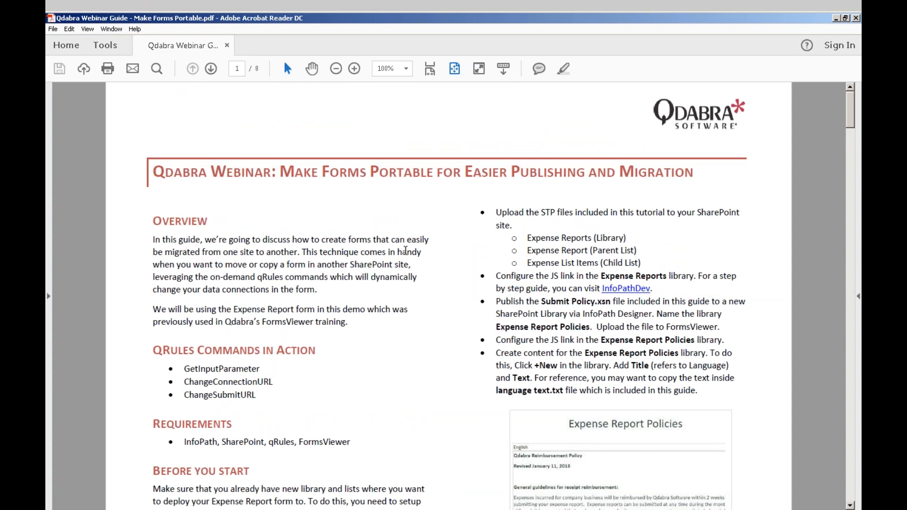
scroll(406, 251, down, 1)
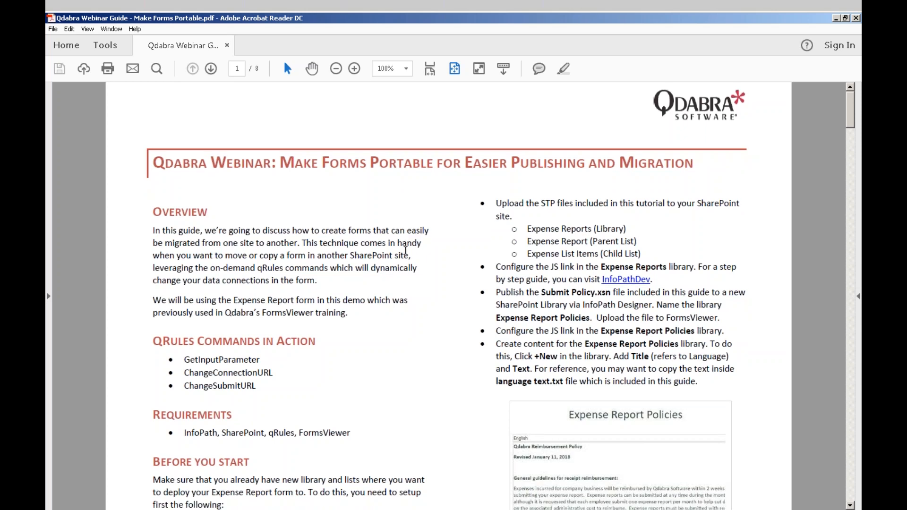
scroll(406, 250, down, 1)
scroll(406, 250, down, 1)
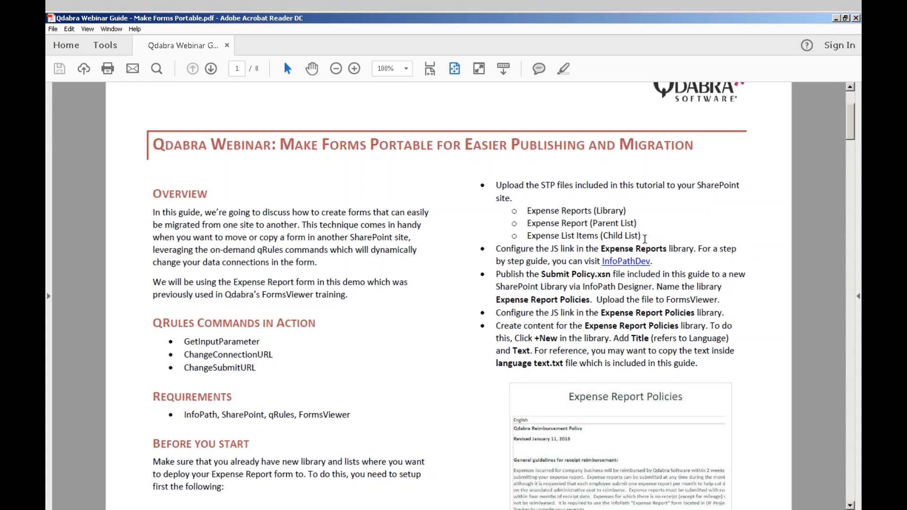
Open Expense Reports.xsn from the 2018-04-05 - Make Forms Portable folder in InfoPath design mode and show the rules management pane.
key(alt+Tab)
key(alt+Tab)
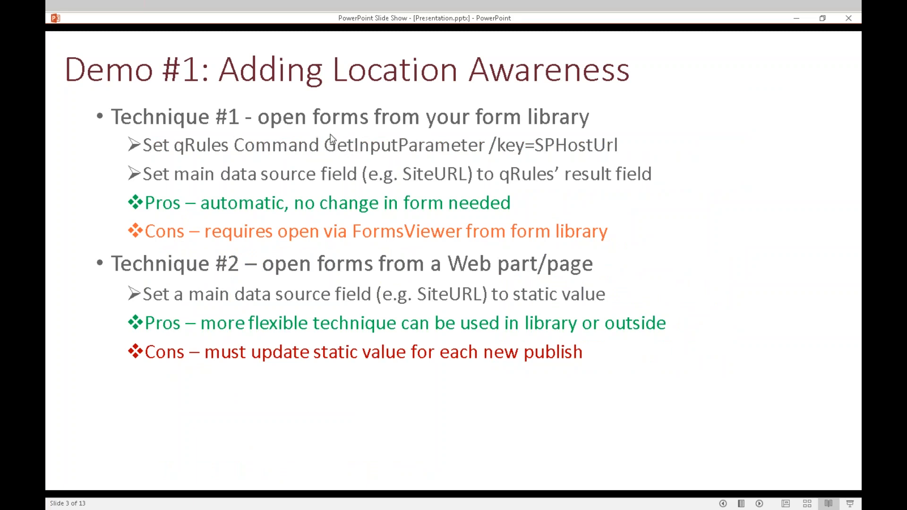
key(alt+Tab)
key(alt+Tab)
key(alt+Tab)
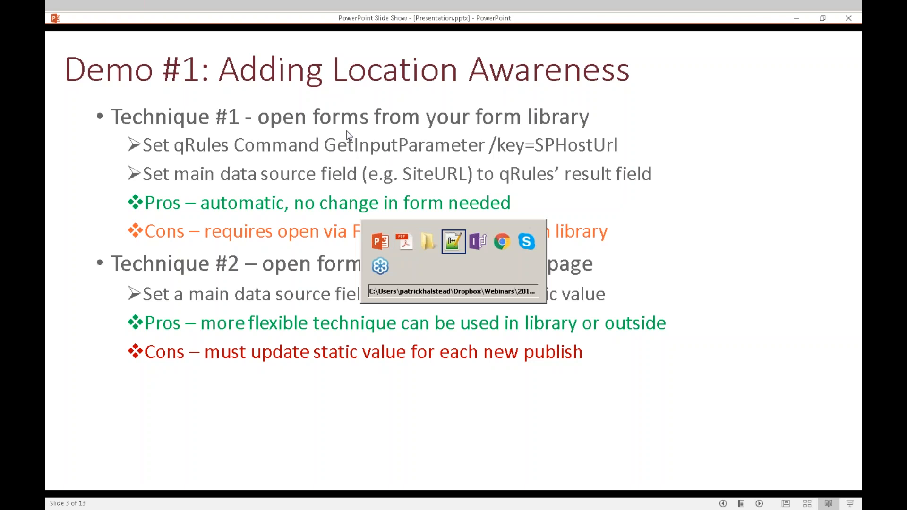
key(shift+alt+Tab)
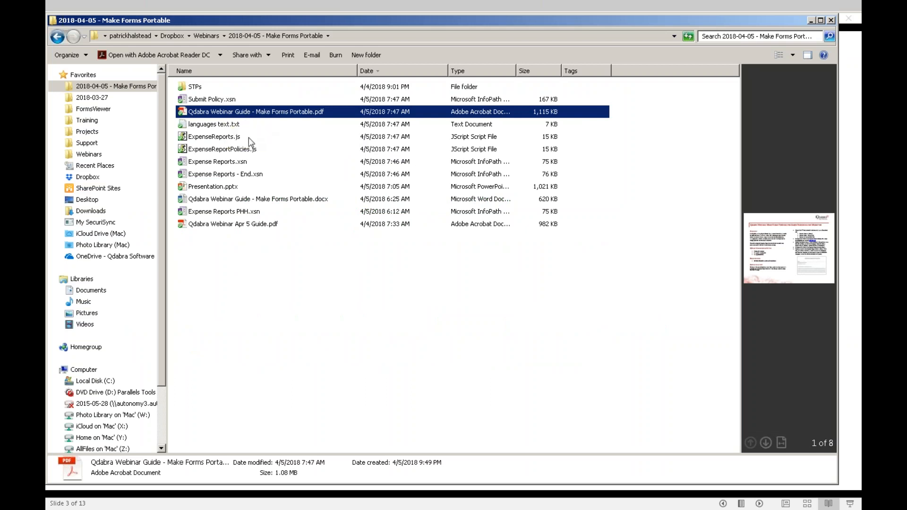
click(235, 164)
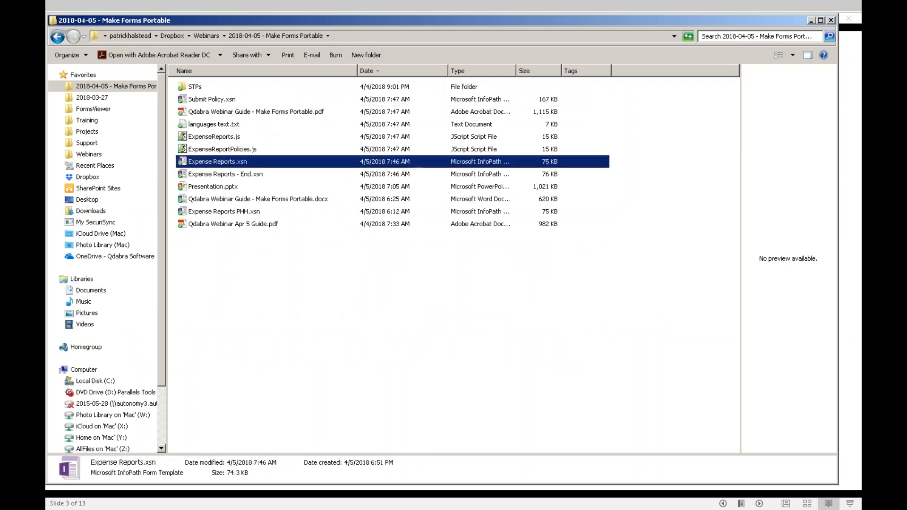
right_click(218, 162)
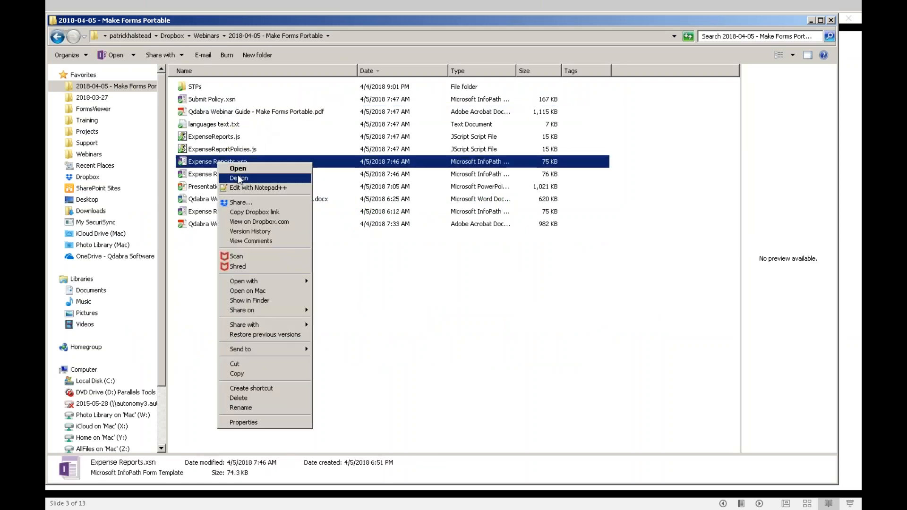
click(244, 179)
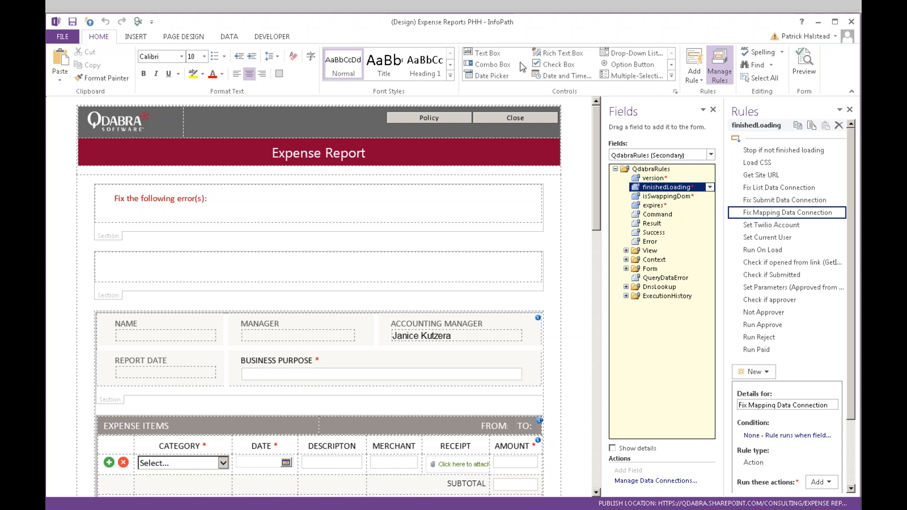
key(alt+Tab)
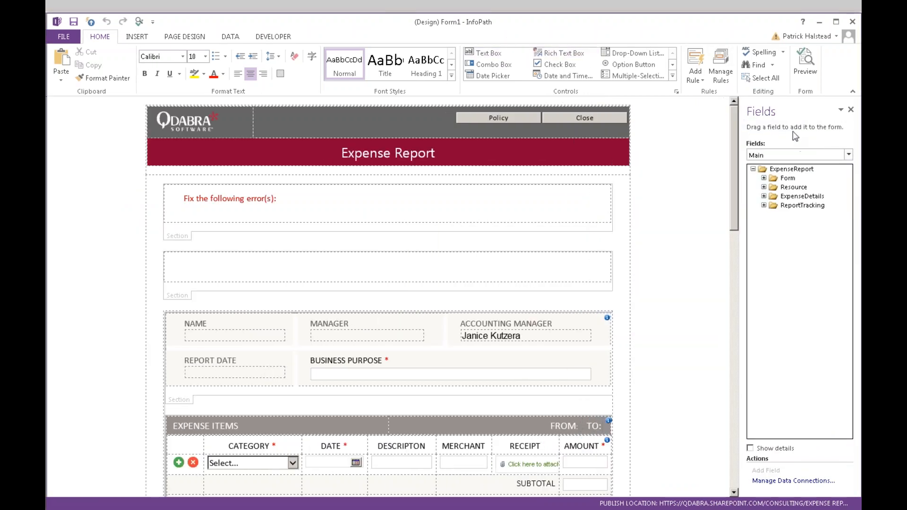
click(725, 62)
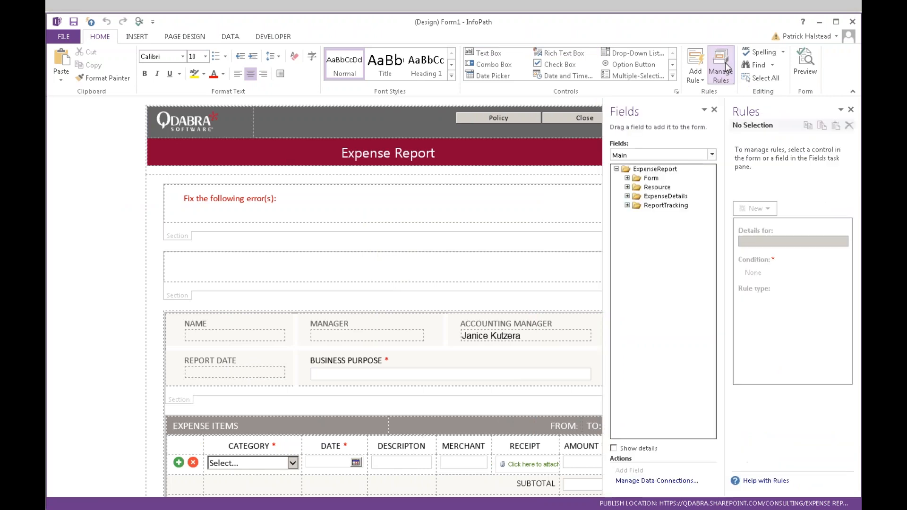
Examine the details of the form template's Twilio data connection.
click(230, 37)
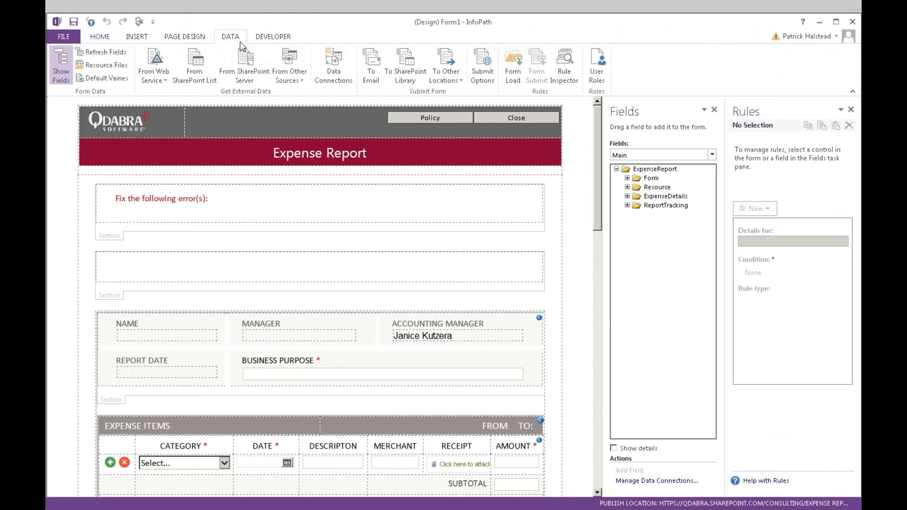
click(326, 64)
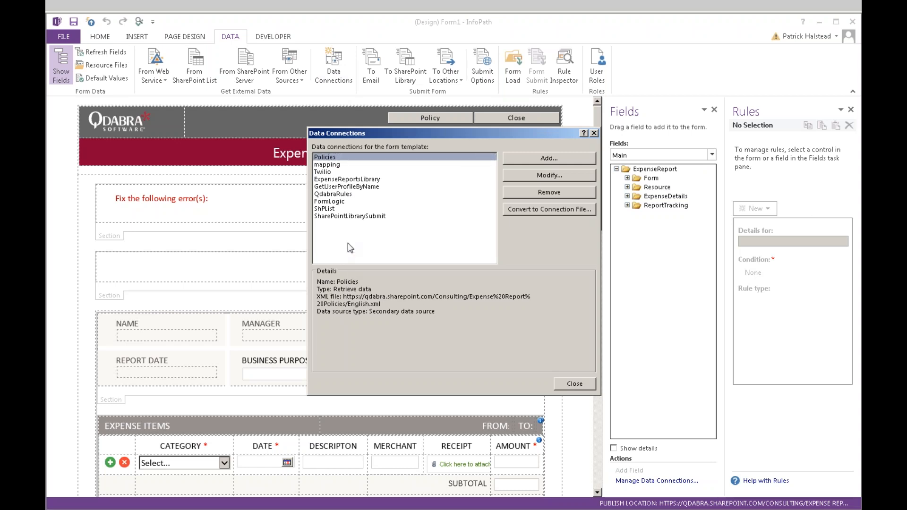
click(334, 173)
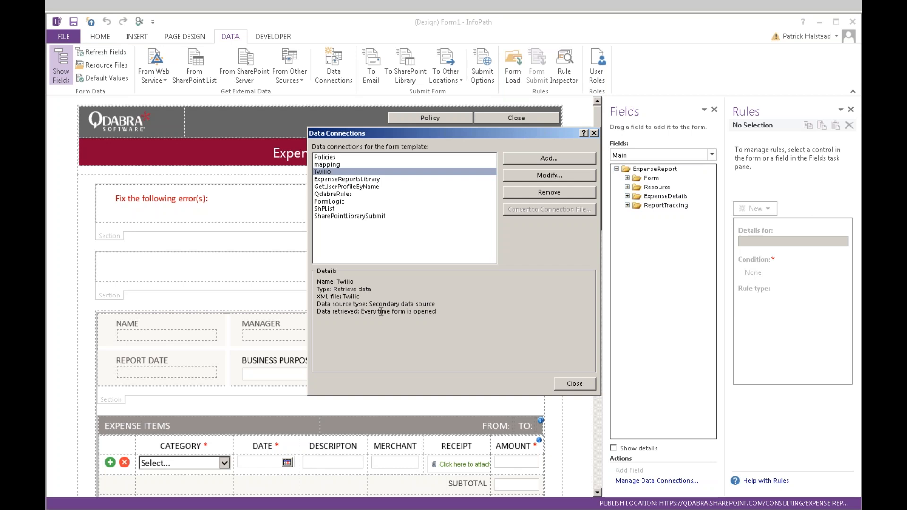
key(Escape)
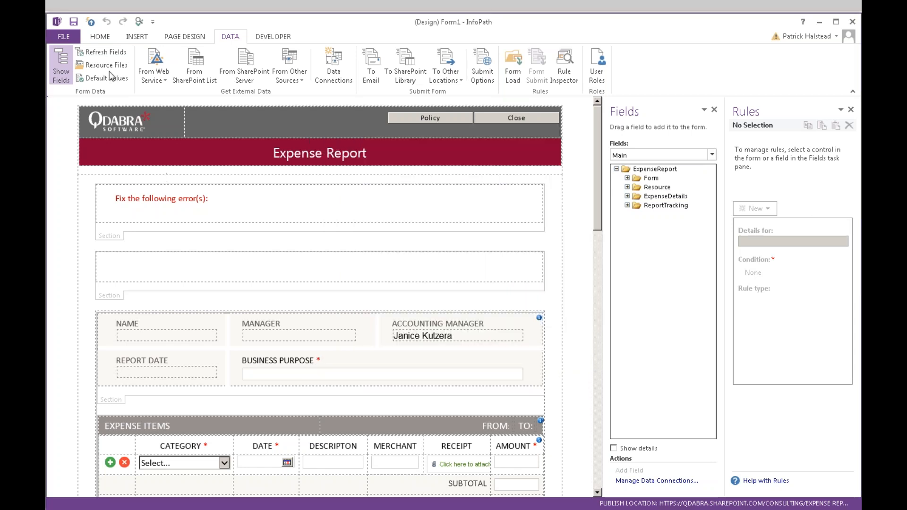
Check the Twilio file among the form template's resource files.
click(103, 65)
click(383, 262)
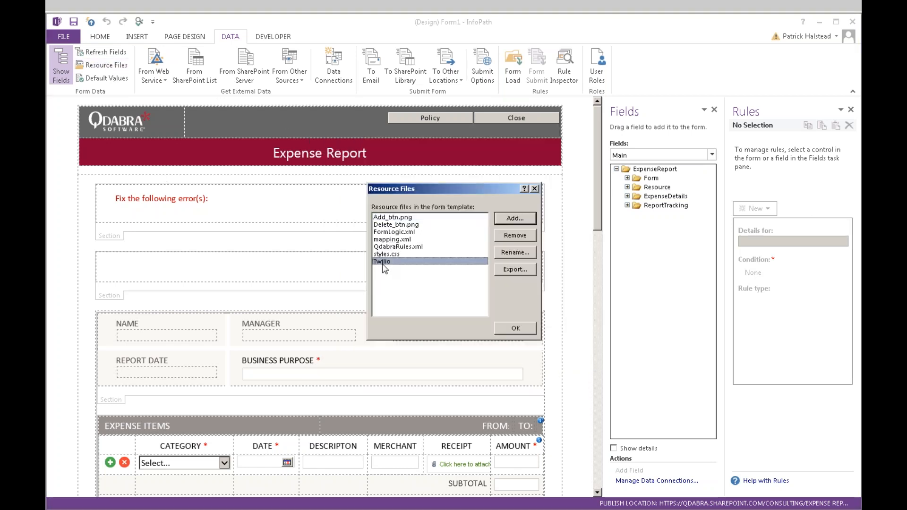
key(Escape)
Review the details of the Twilio, ExpenseReportsLibrary, GetUserProfileByName and Policies data connections for site-specific addresses.
click(334, 65)
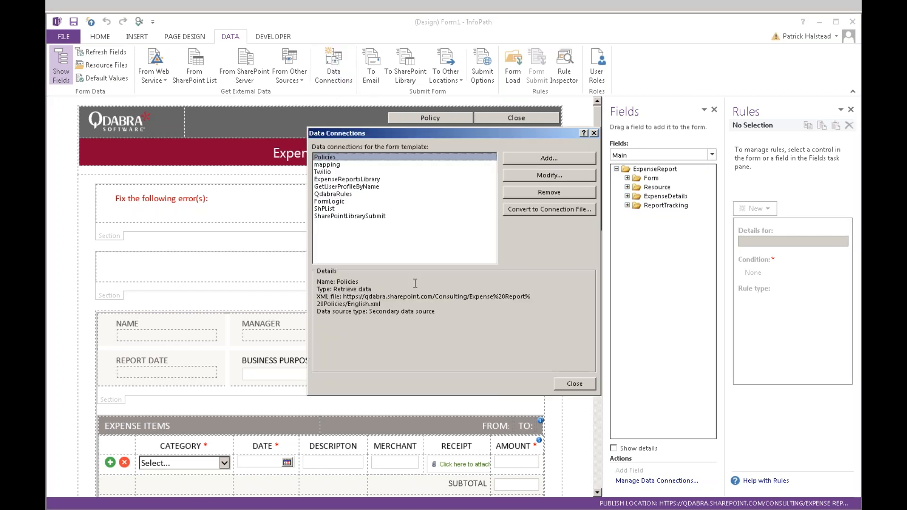
click(340, 172)
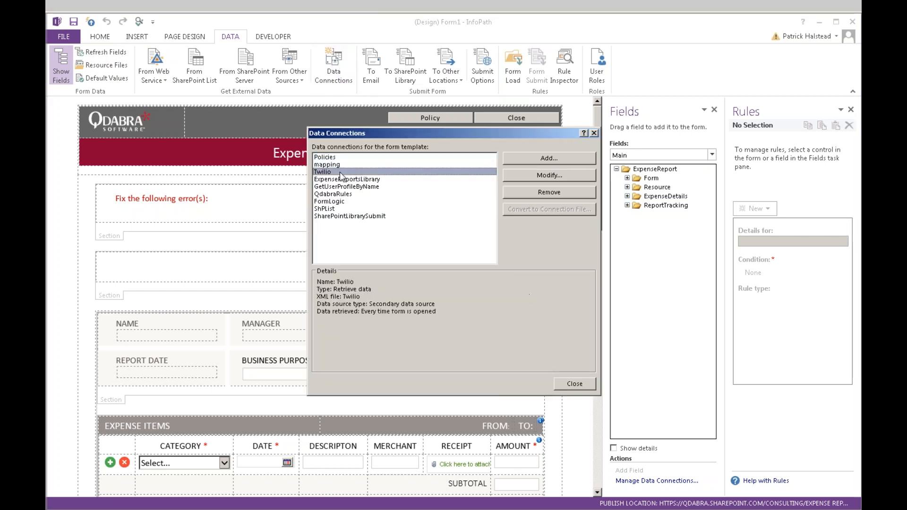
click(365, 180)
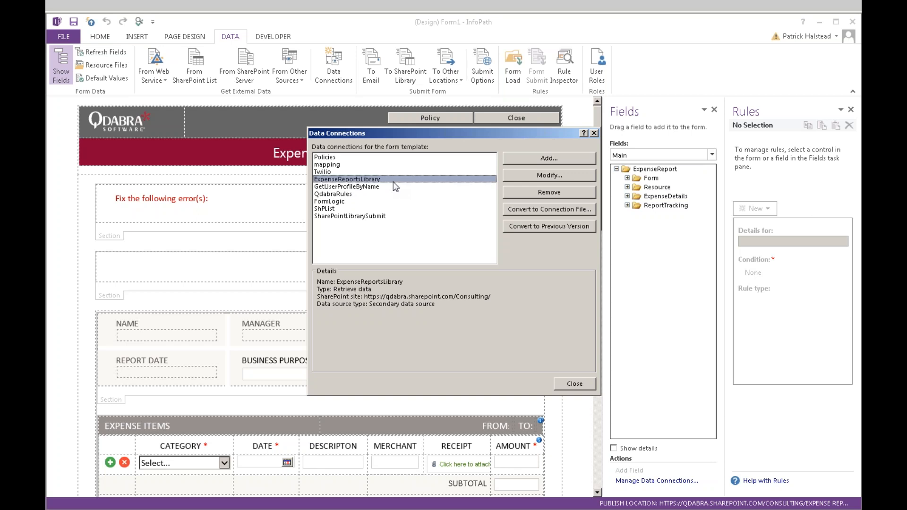
click(367, 188)
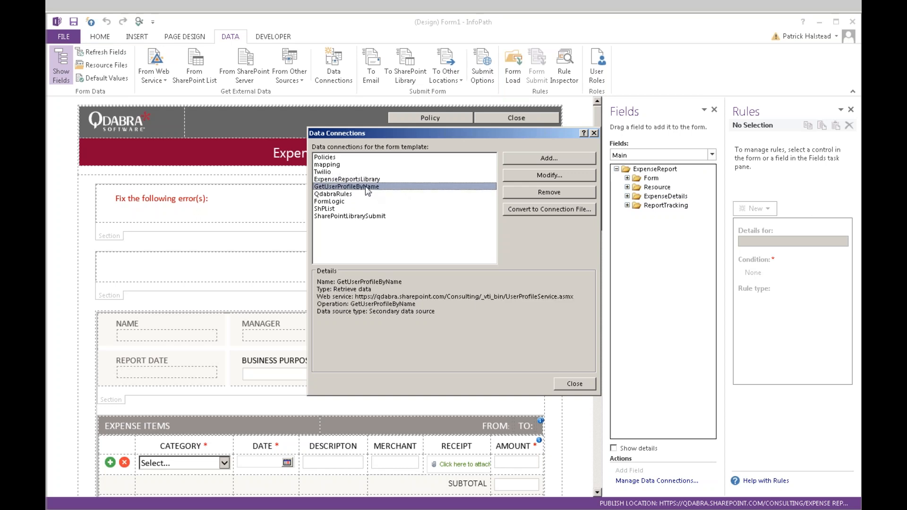
click(340, 158)
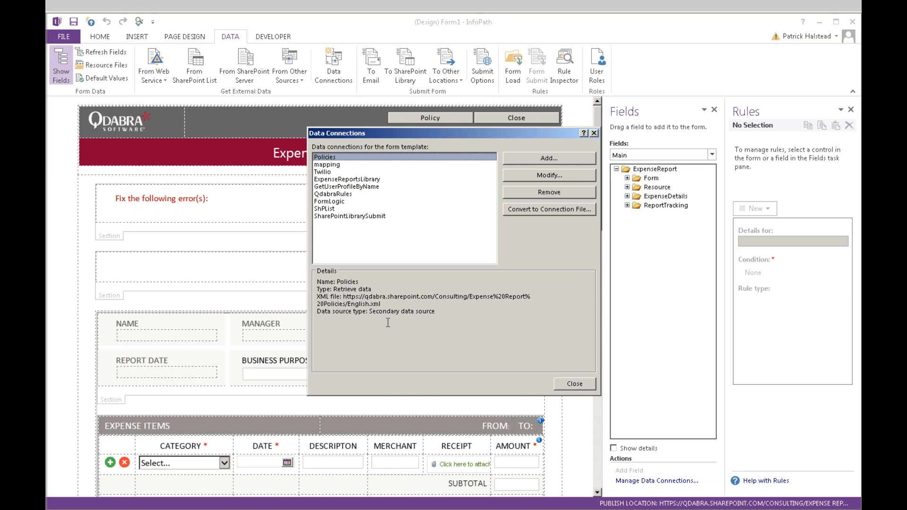
key(Escape)
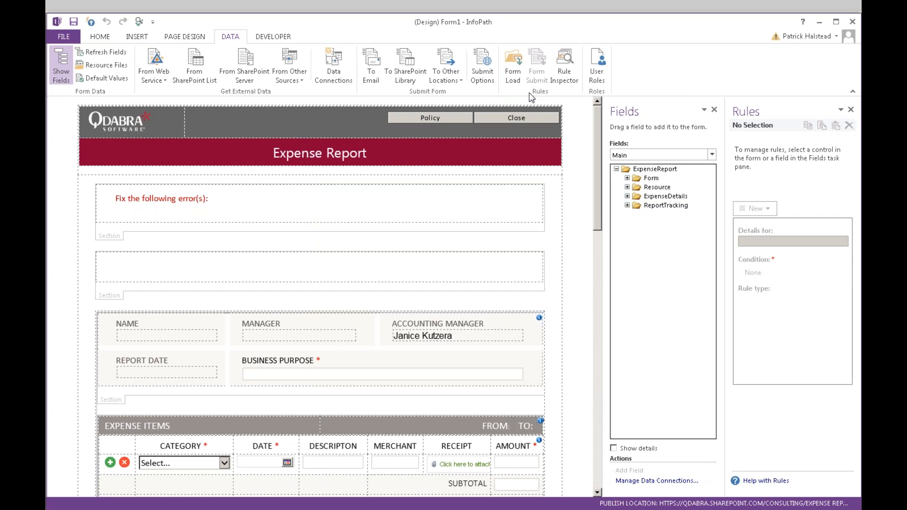
Display the rules of the finishedLoading field in the QdabraRules secondary data source.
click(660, 155)
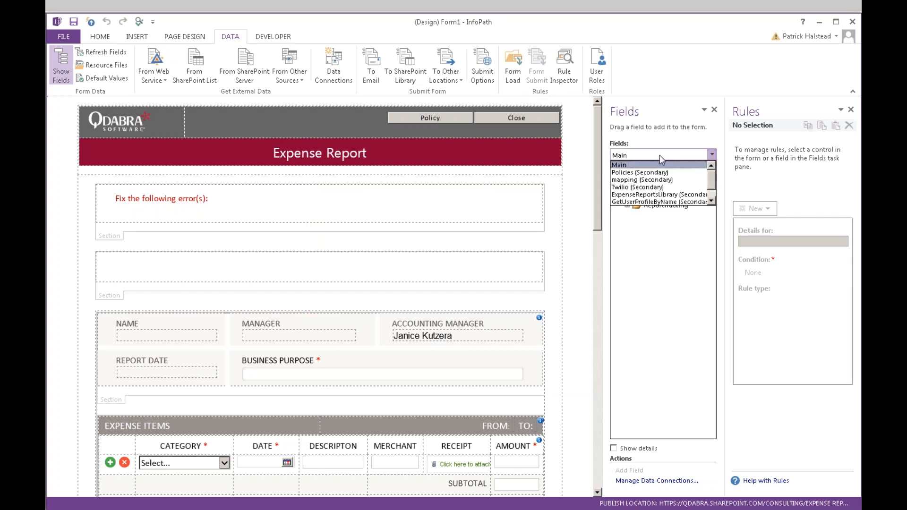
click(713, 200)
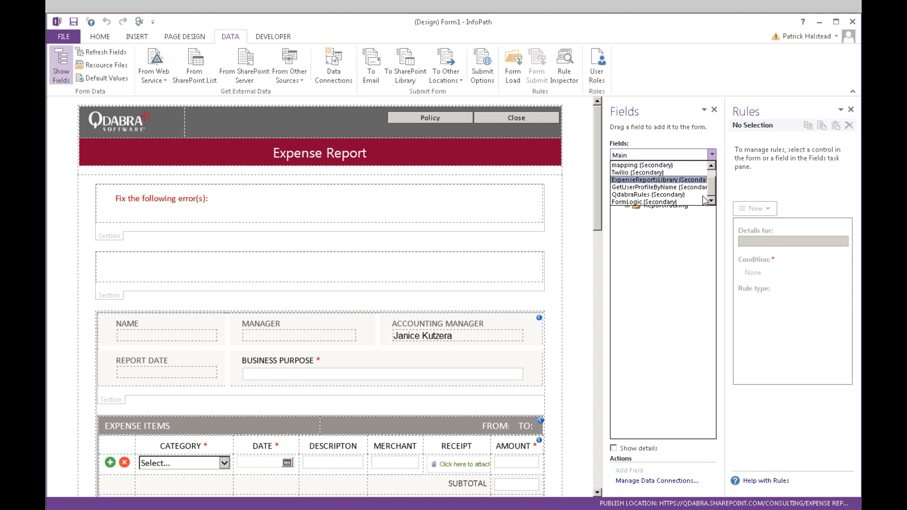
click(661, 194)
click(667, 187)
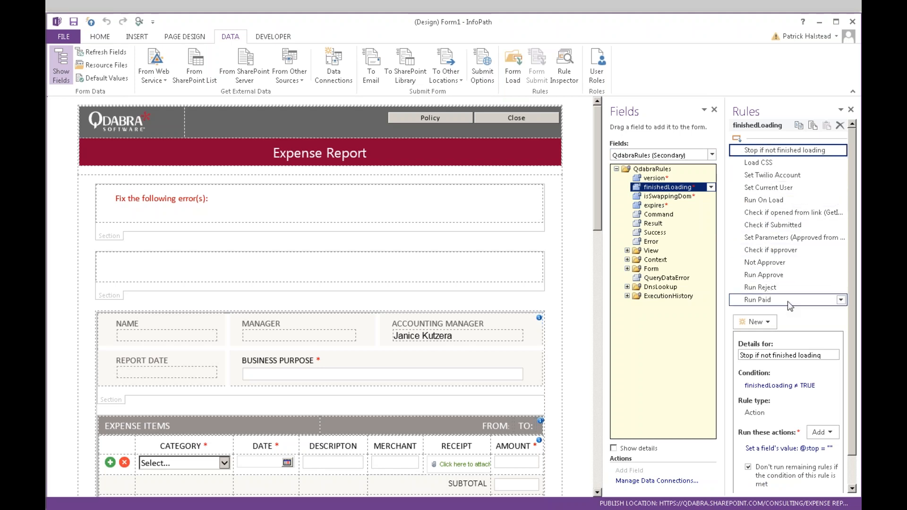
Add a new action rule named Get Location directly after the Load CSS rule on finishedLoading.
click(761, 165)
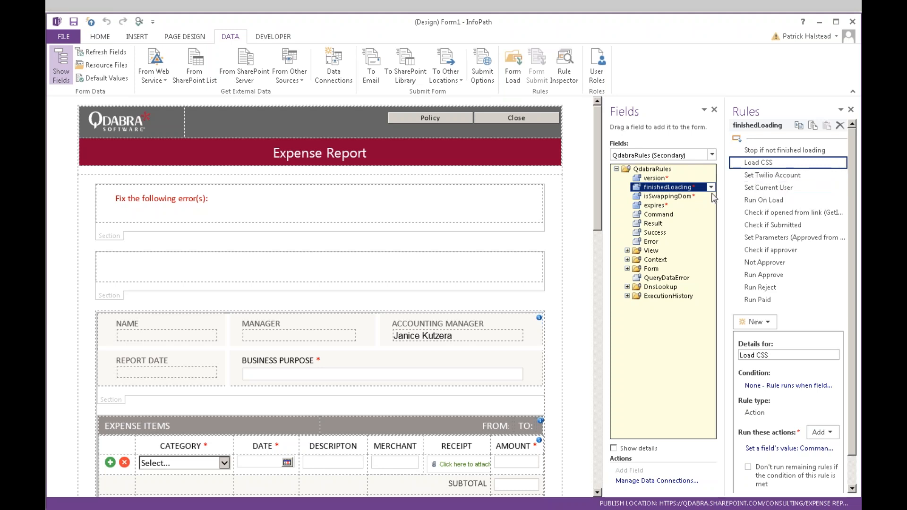
mouse_move(679, 190)
click(771, 321)
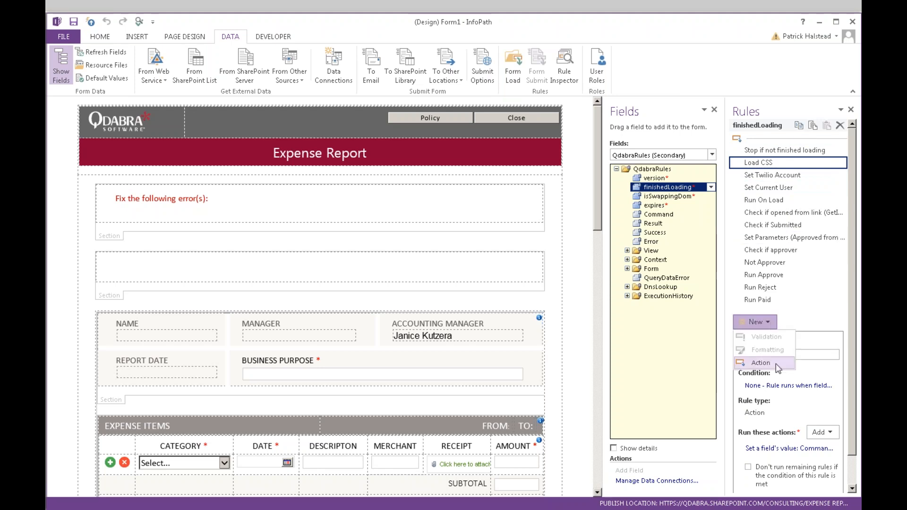
click(776, 365)
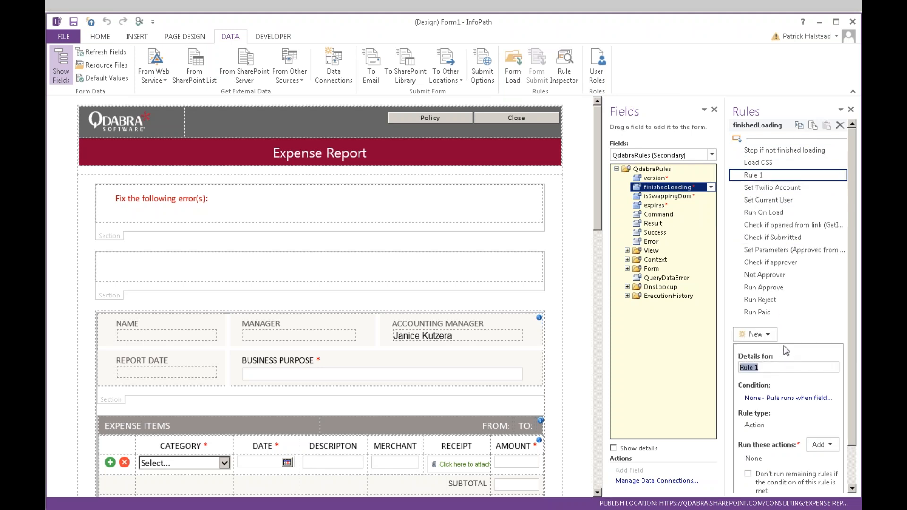
text(Get Location)
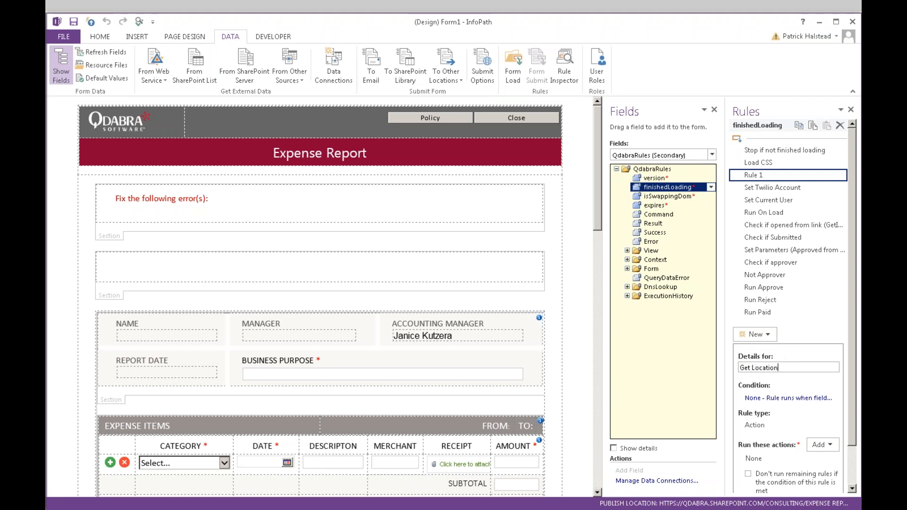
Add a Set a field's value action to the Get Location rule, targeting the Command field of QdabraRules.
click(804, 396)
key(Tab)
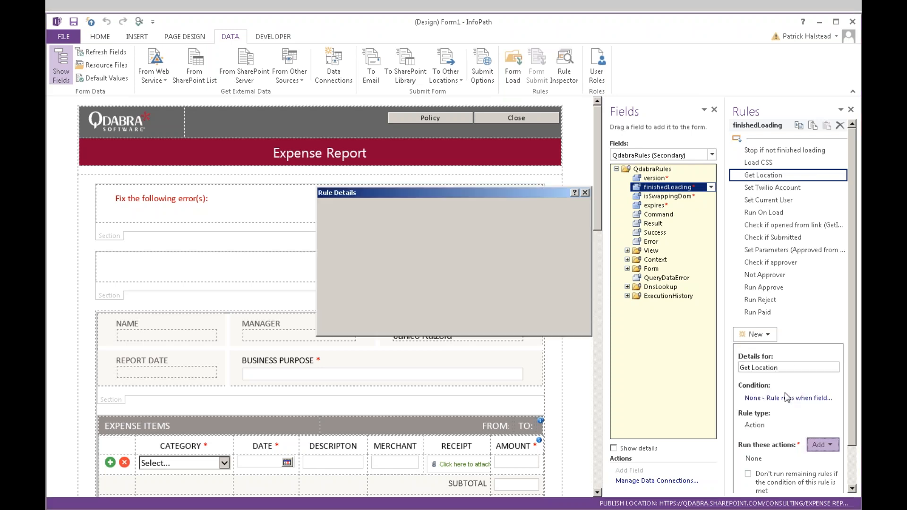
click(578, 258)
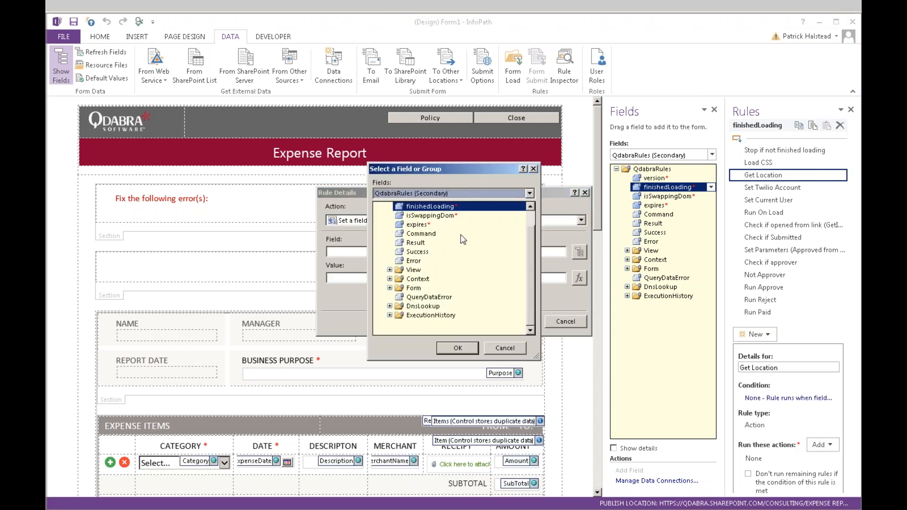
click(422, 233)
click(457, 348)
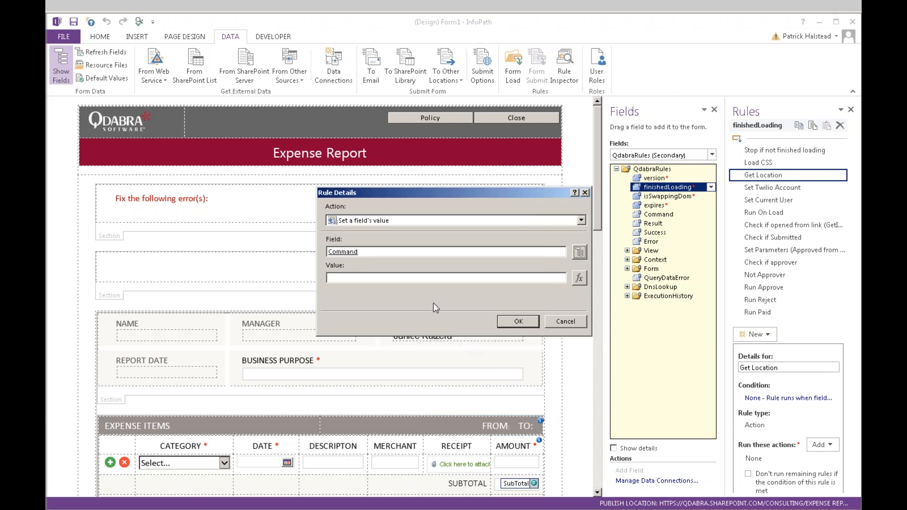
Set the action's value to GetInputParameter /key=SPHostUrl and save the action.
click(454, 279)
text(Get)
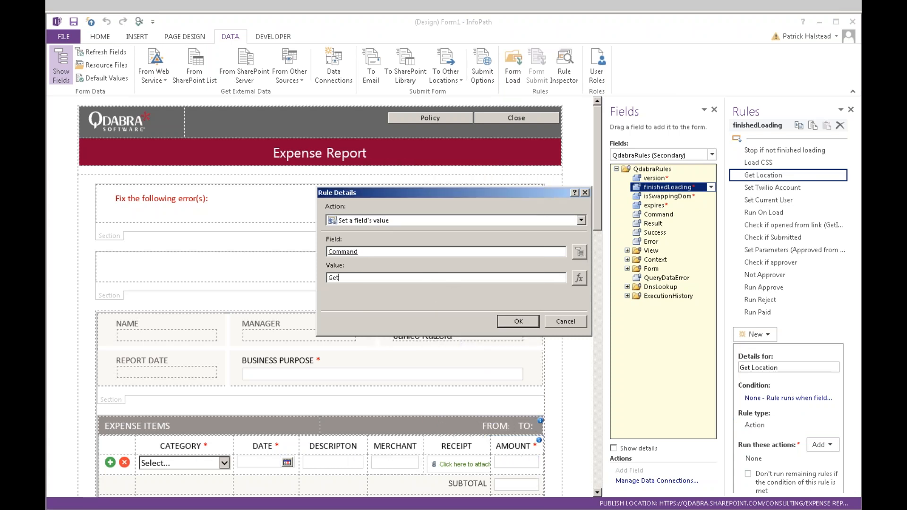
text(InputParameter /key=SPHostu)
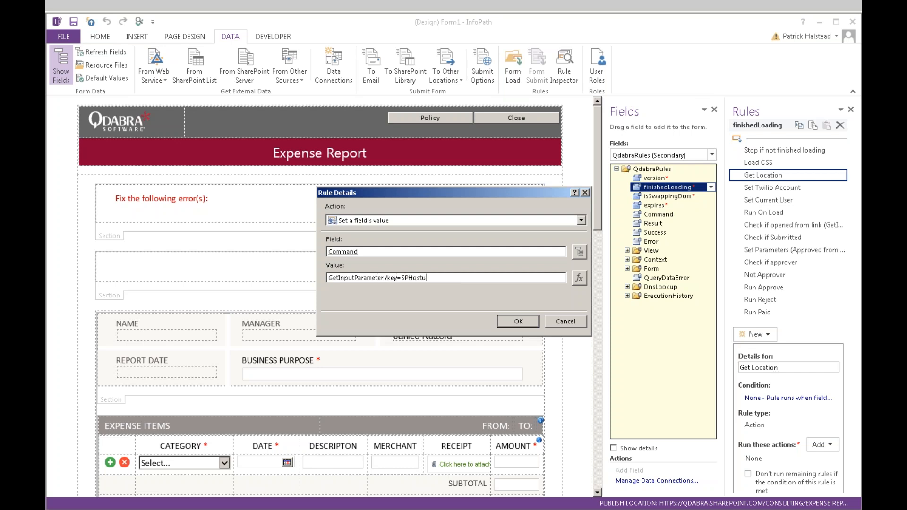
key(BackSpace)
text(Url)
key(ctrl+shift+Left)
click(512, 324)
Switch to the Expense Reports PHH form design and review the Command action of its Get Site URL rule.
key(alt+Tab)
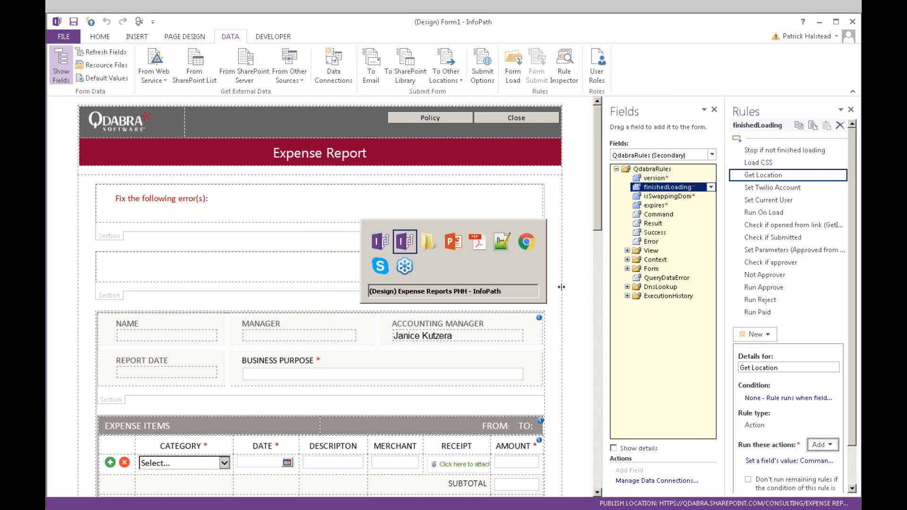
key(alt+Tab)
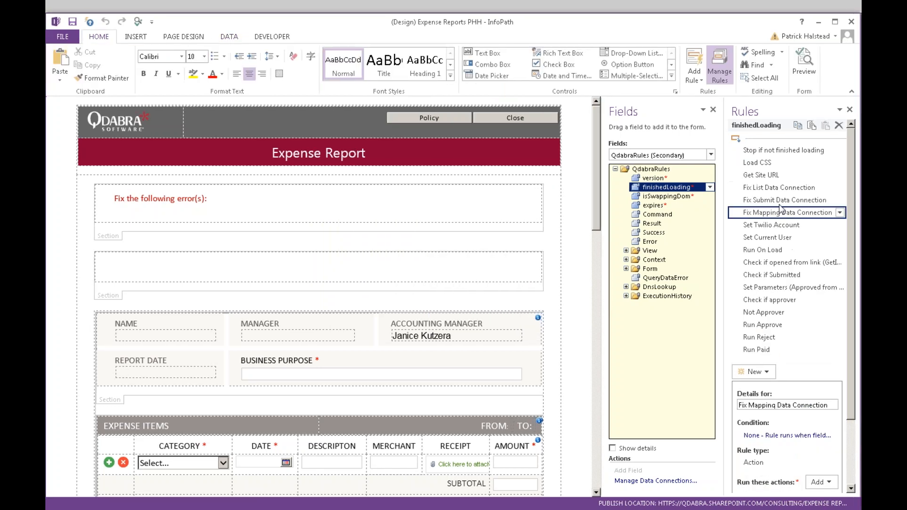
click(773, 176)
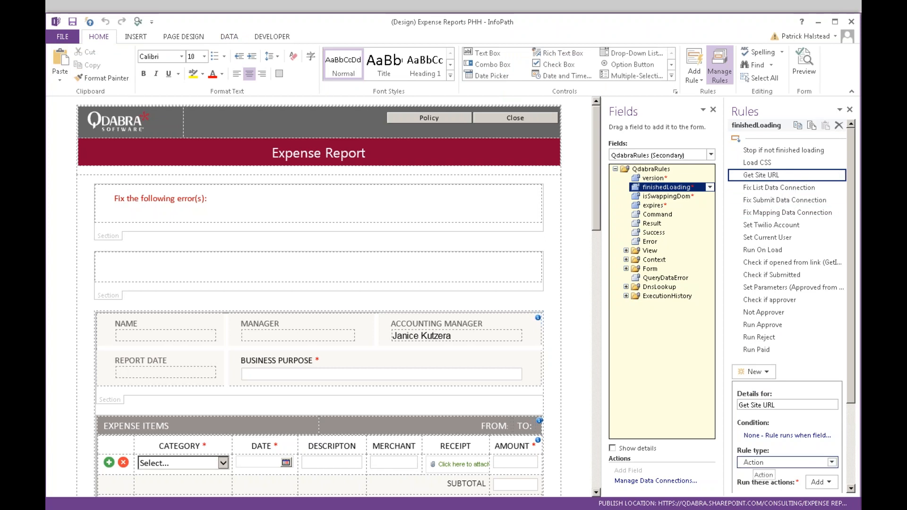
click(851, 431)
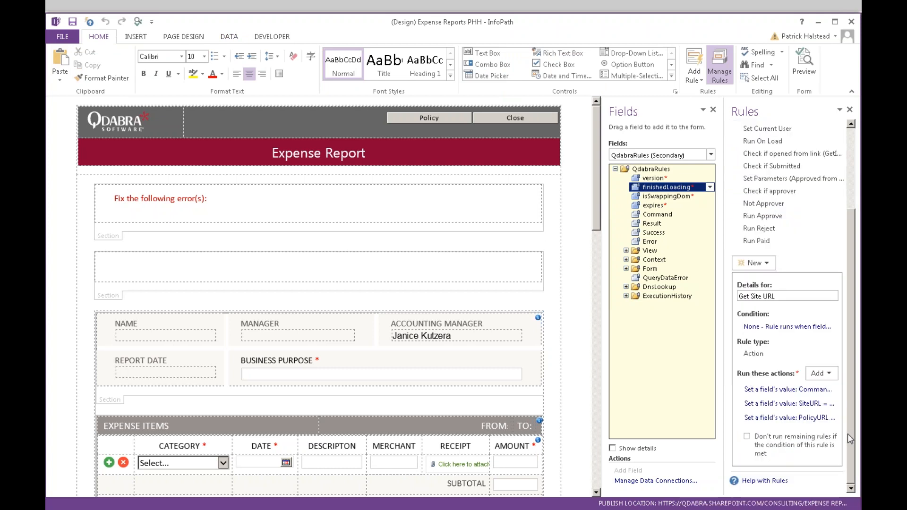
click(811, 394)
drag(429, 278, 325, 284)
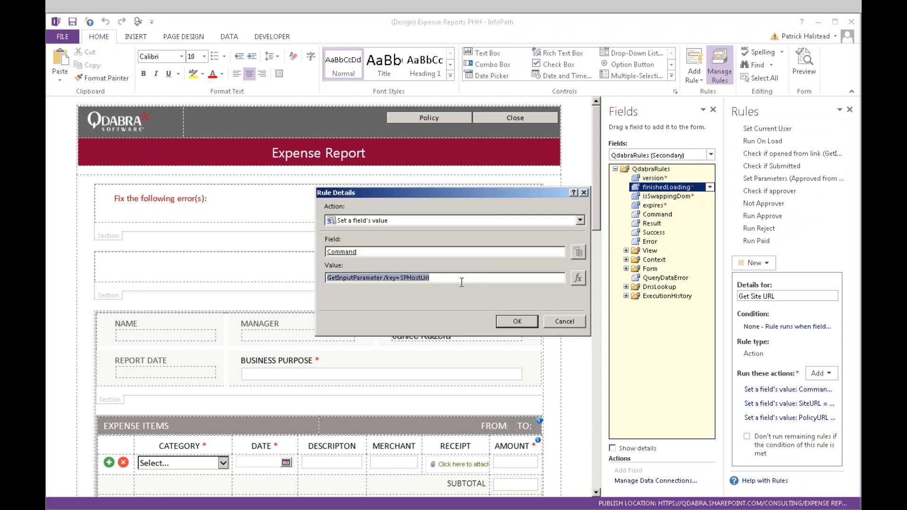
click(565, 322)
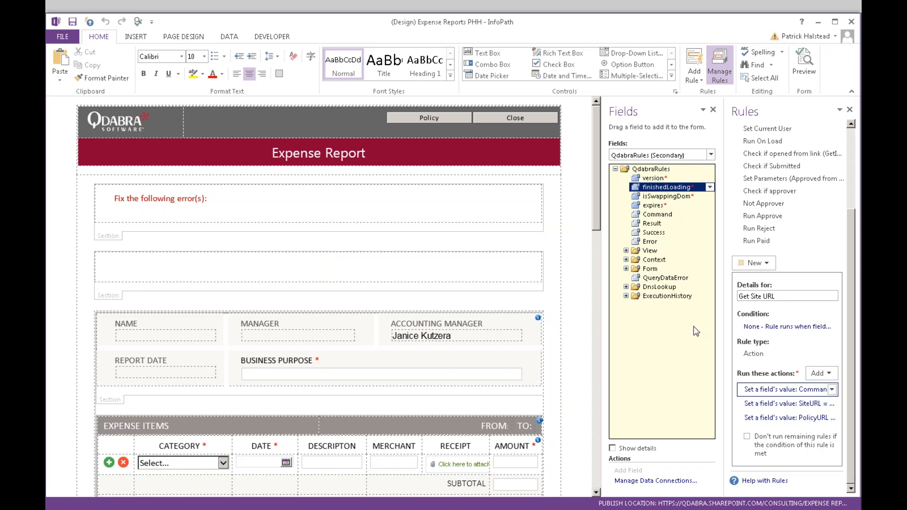
Check the rule's SiteURL action and its target field, and inspect the Open Location control in the form footer.
click(817, 404)
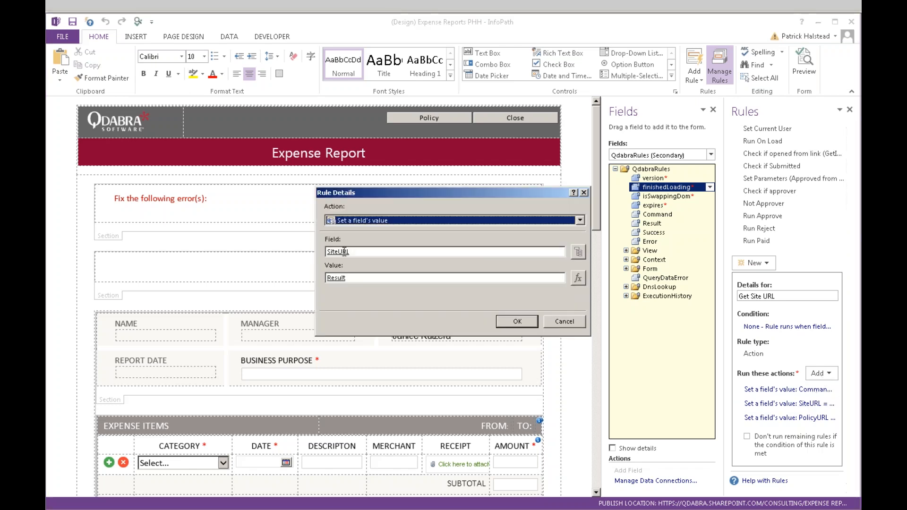
click(578, 252)
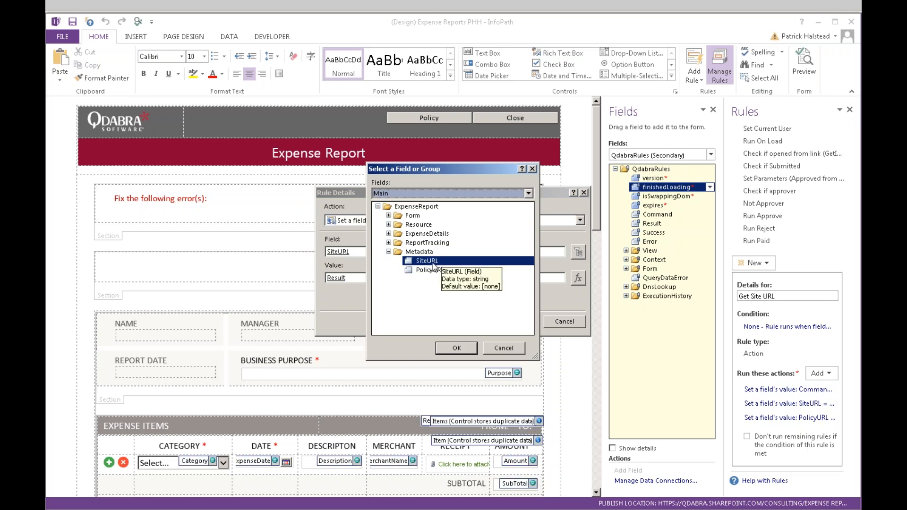
key(Escape)
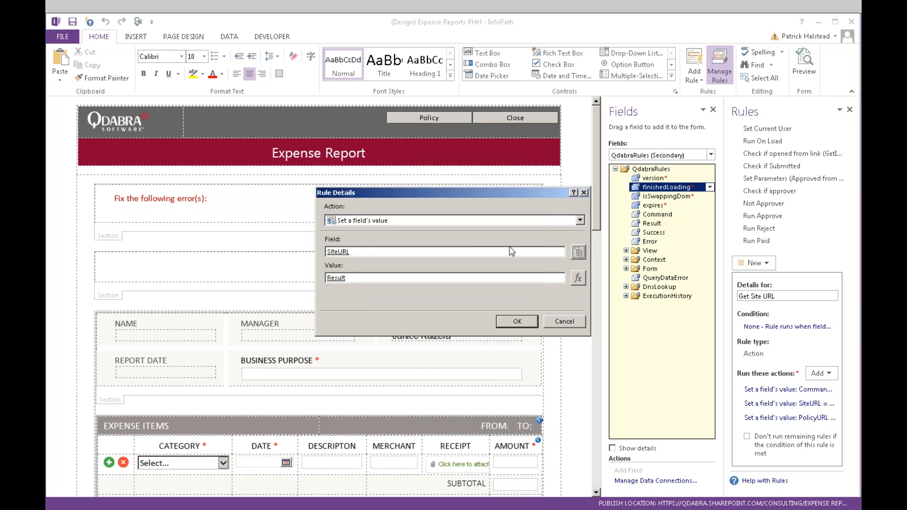
key(Escape)
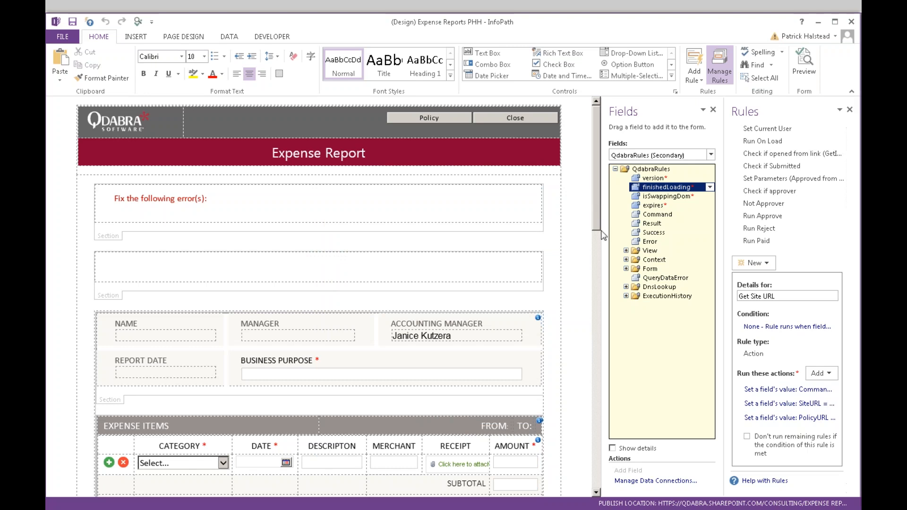
drag(599, 228, 601, 487)
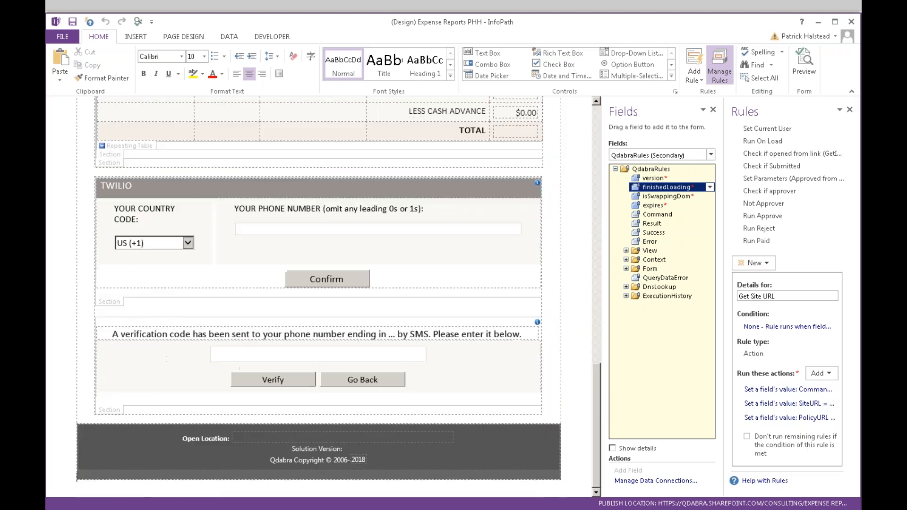
click(425, 438)
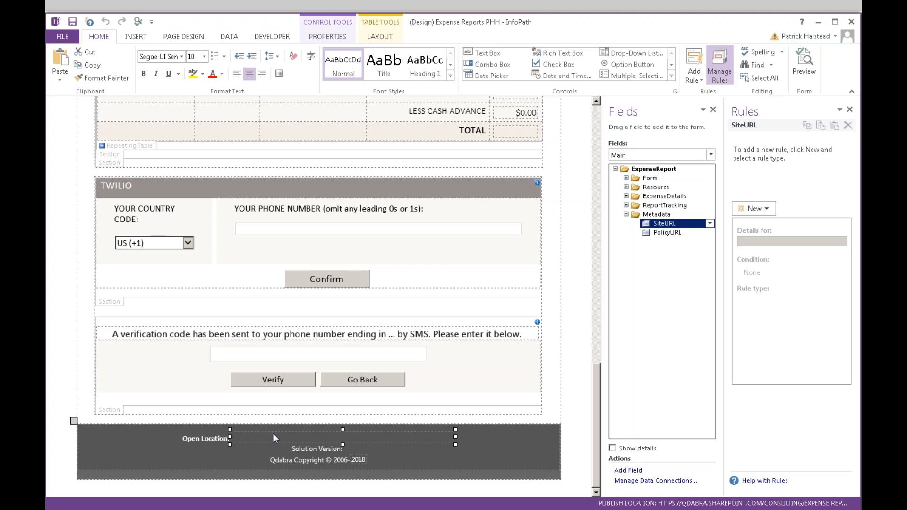
Switch to Chrome and open a new form from the Expense Reports library of the 20180405 site.
key(alt+Tab)
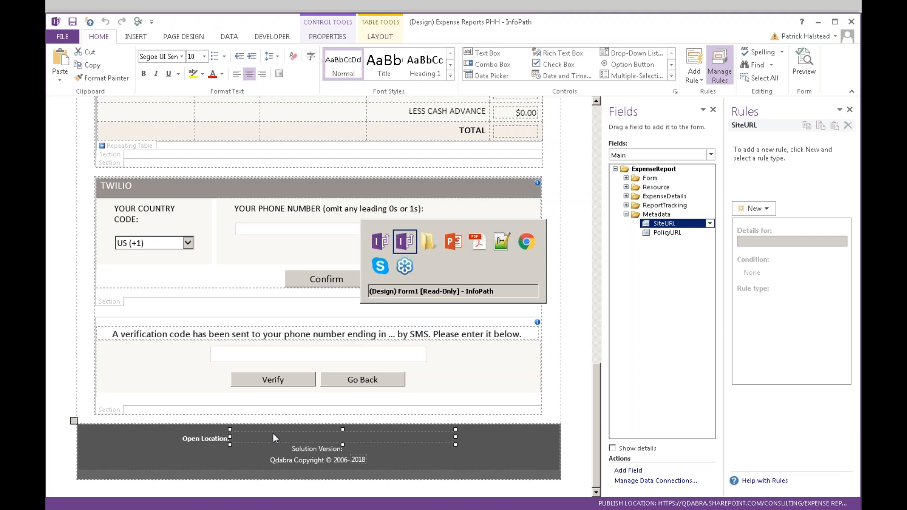
key(alt+Tab)
key(alt+Tab)
key(alt+Tab)
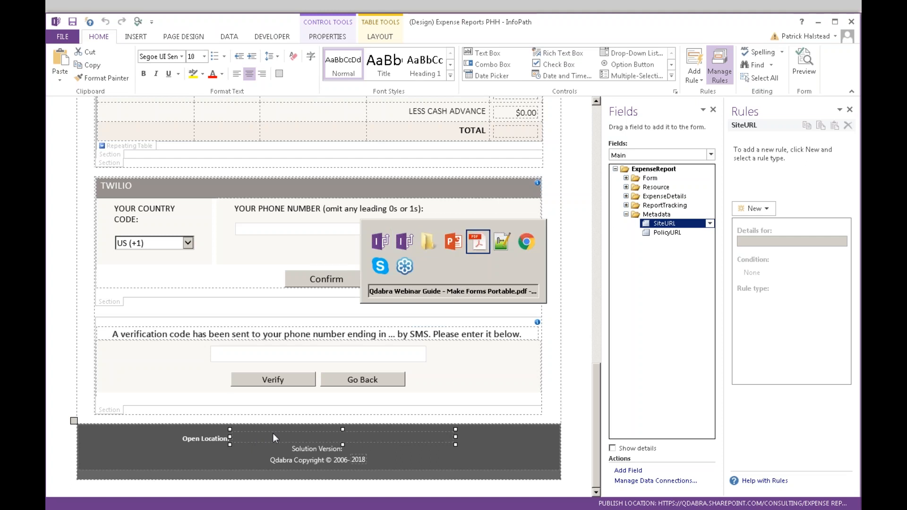
key(alt+Escape)
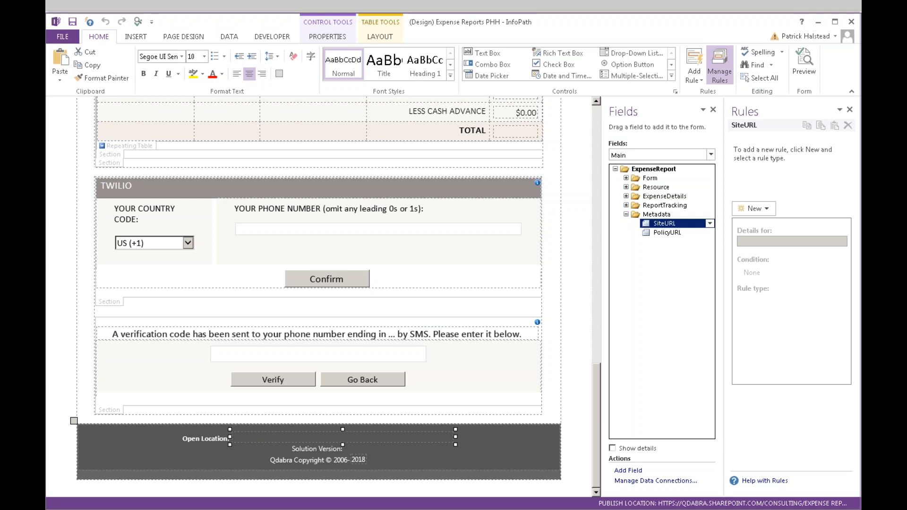
key(alt+Tab)
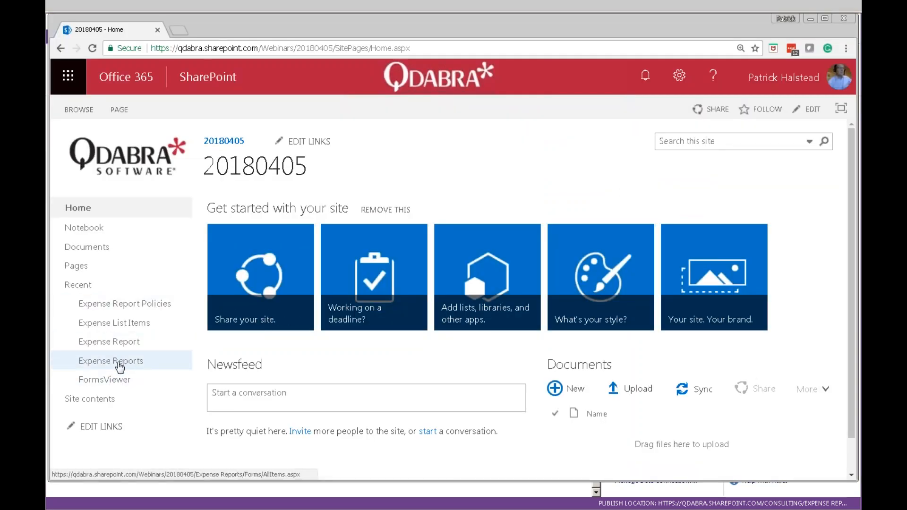
click(119, 362)
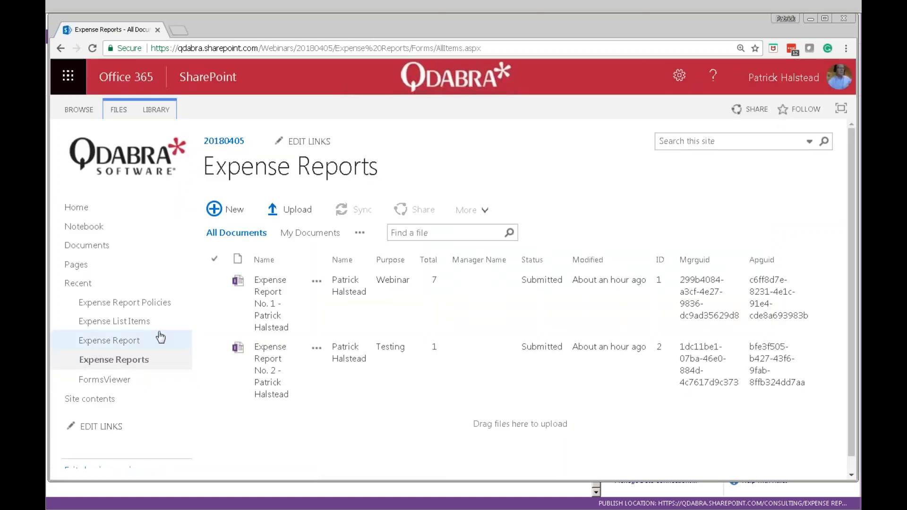
click(230, 211)
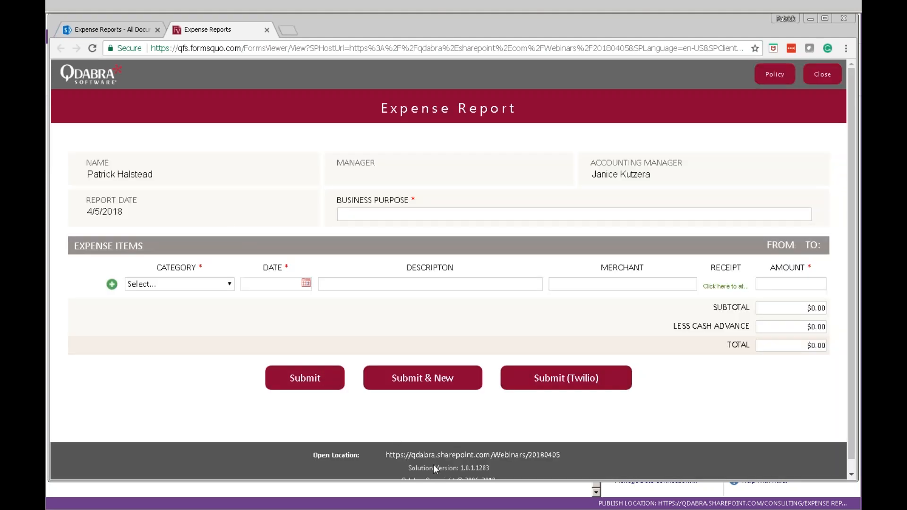
Examine the Open Location address in the form footer and the GetInputParameter /key=SPHostUrl command with its result in debug mode.
drag(561, 455, 387, 456)
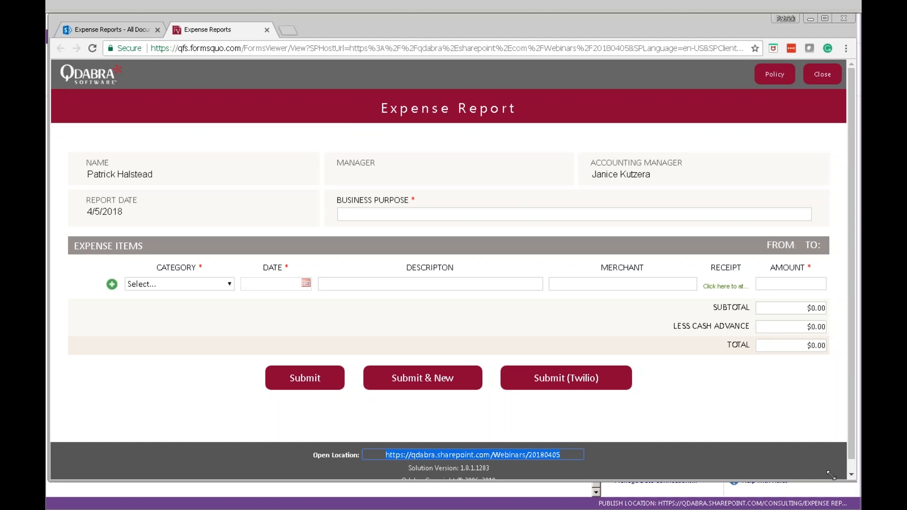
drag(831, 475, 796, 471)
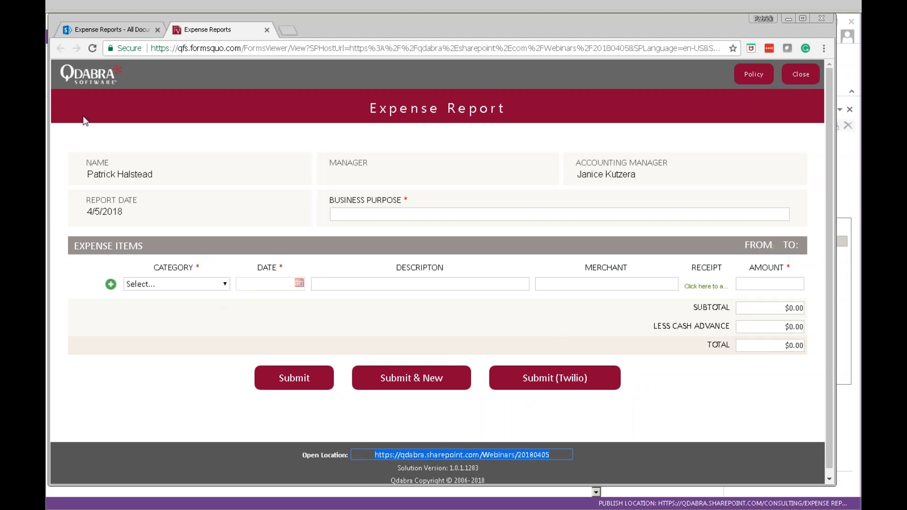
click(440, 468)
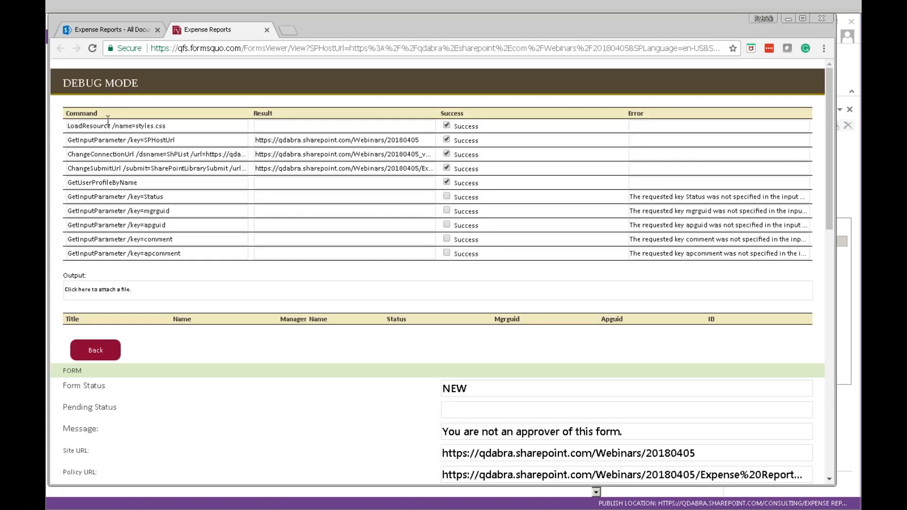
drag(181, 140, 66, 140)
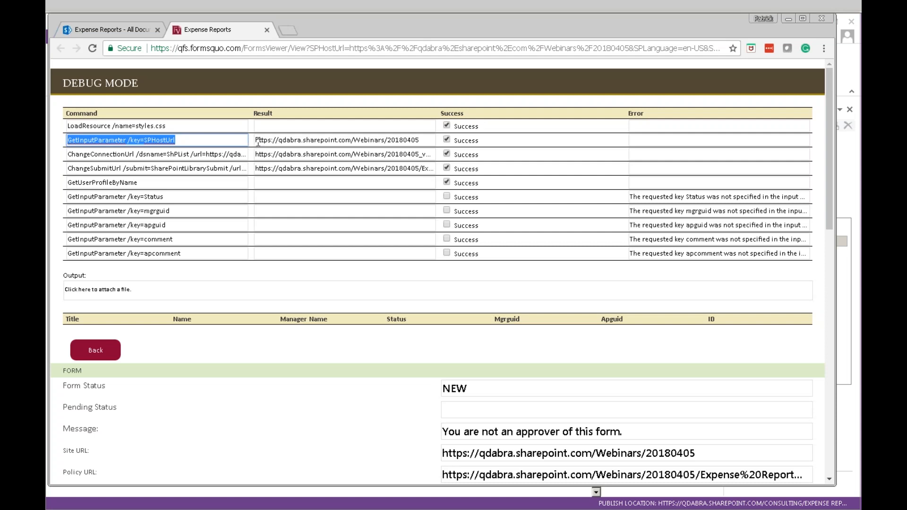
drag(420, 141, 235, 138)
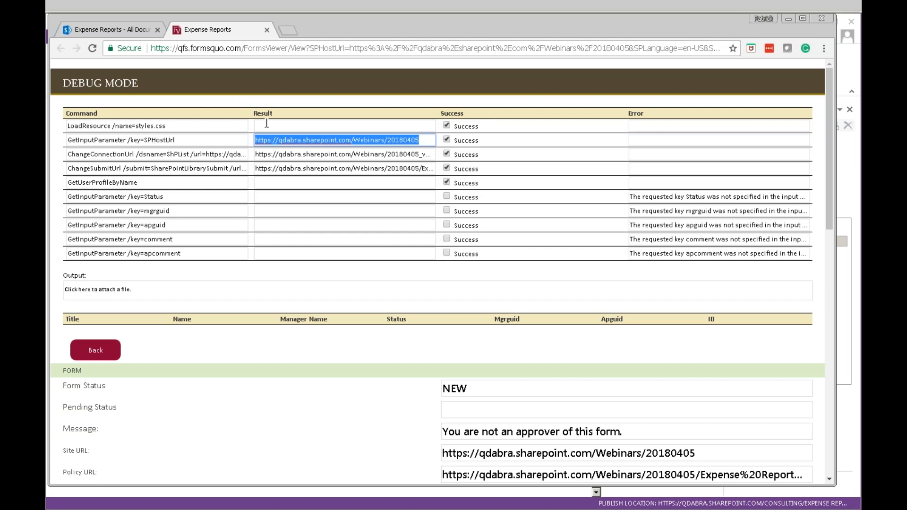
Copy the opened form's full web address into a new Notepad++ document.
click(474, 49)
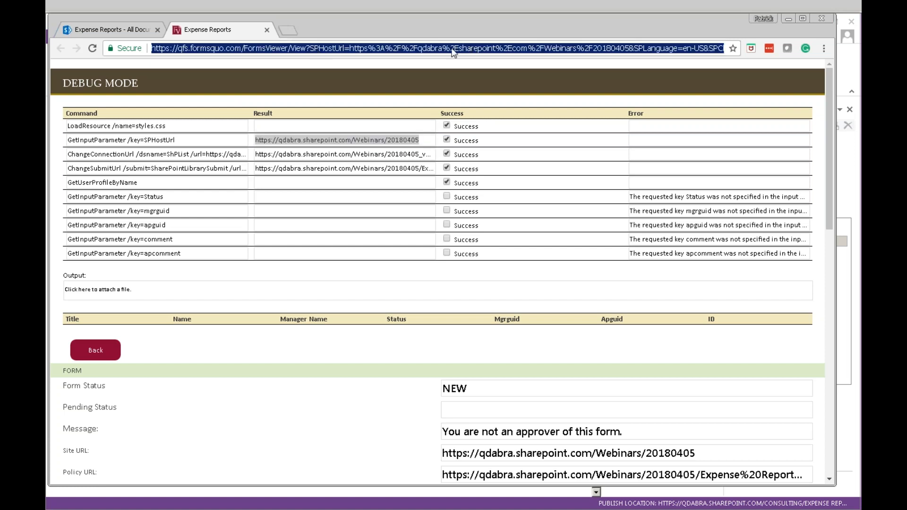
key(alt+Tab)
key(alt+Tab)
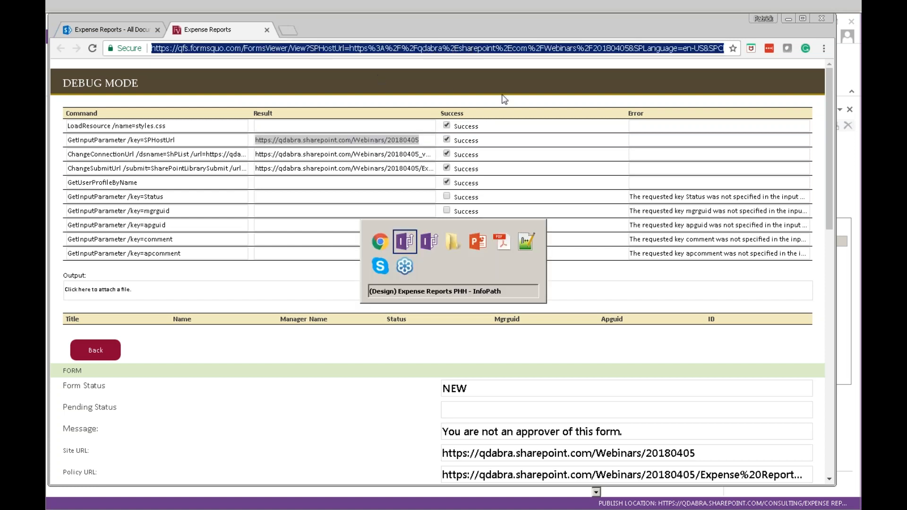
key(alt+Tab)
key(alt+Tab)
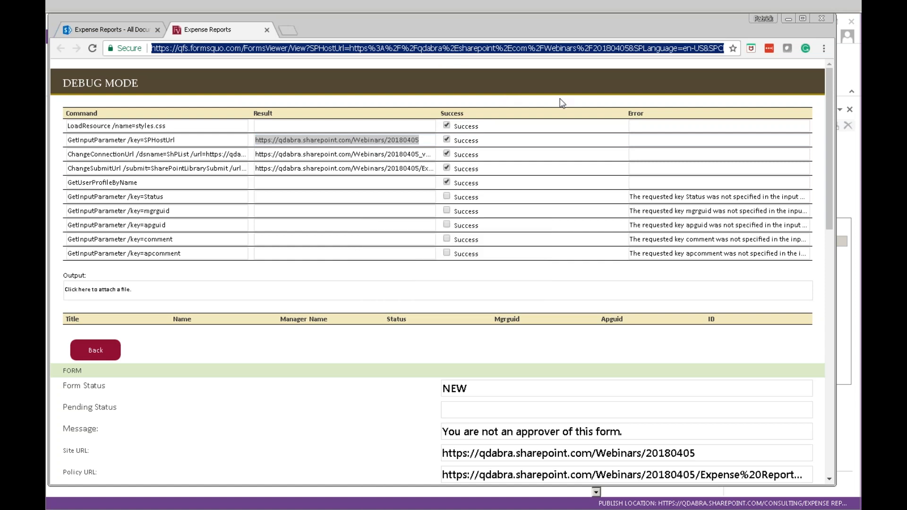
key(ctrl+n)
text(https://qfs.formsquo.com/FormsViewer/View?SPHostUrl=https%3A%2F%2Fqdabra%2Esharepoint%2Ecom%2FWebinars%2F20180405&SPLanguage=en-US&SPClientTag=0&SPProductNumber=16%2E0%2E7528%2E1203&SPAppWebUrl=https%3A%2F%2Fqdabra-a499105cd6242a%2Esharepoint%2Ecom%2FWebinars%2F20180405%2FFormsViewer&Source=https%3A%2F%2Fqdabra.sharepoint.com%2FWebinars%2F20180405%2FExpense%2520Reports%2FForms%2FAllItems.aspx&SaveLocation=https%3A%2F%2Fqdabra.sharepoint.com%2FWebinars%2F20180405%2FExpense%2520Reports%2F&templateName=Expense%20Reports)
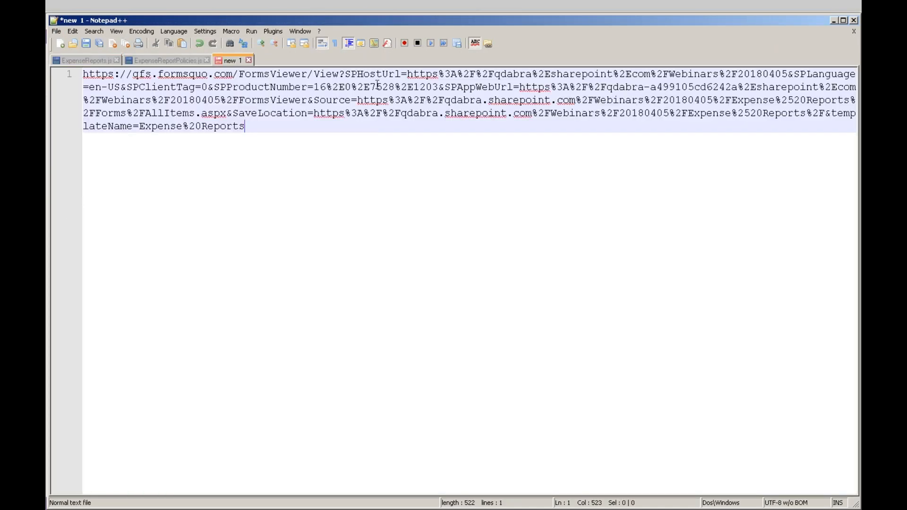
Highlight the SPHostUrl parameter's value in the pasted address, through the site name 20180405.
drag(345, 74, 457, 74)
click(404, 74)
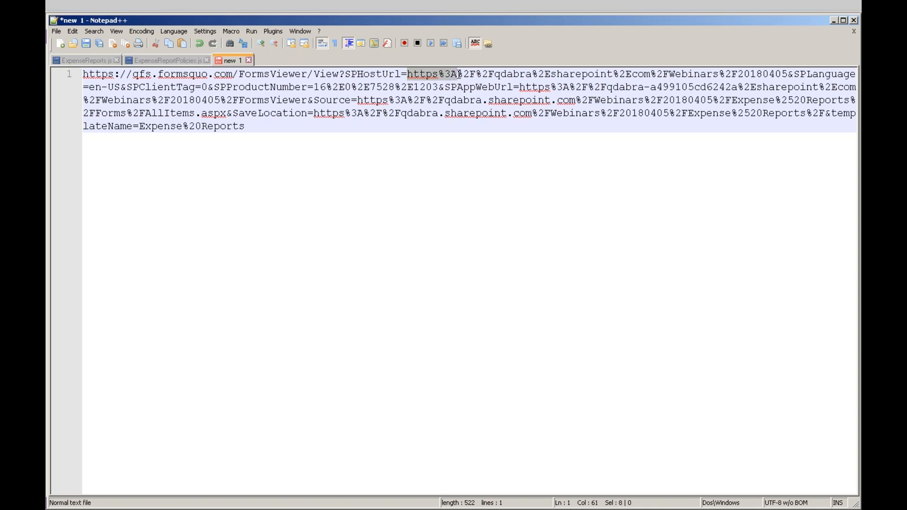
click(412, 75)
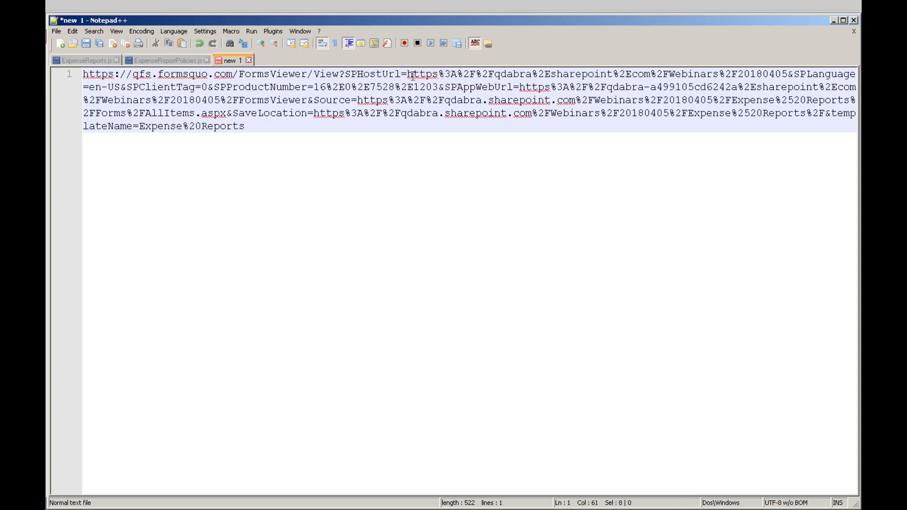
drag(401, 75, 791, 74)
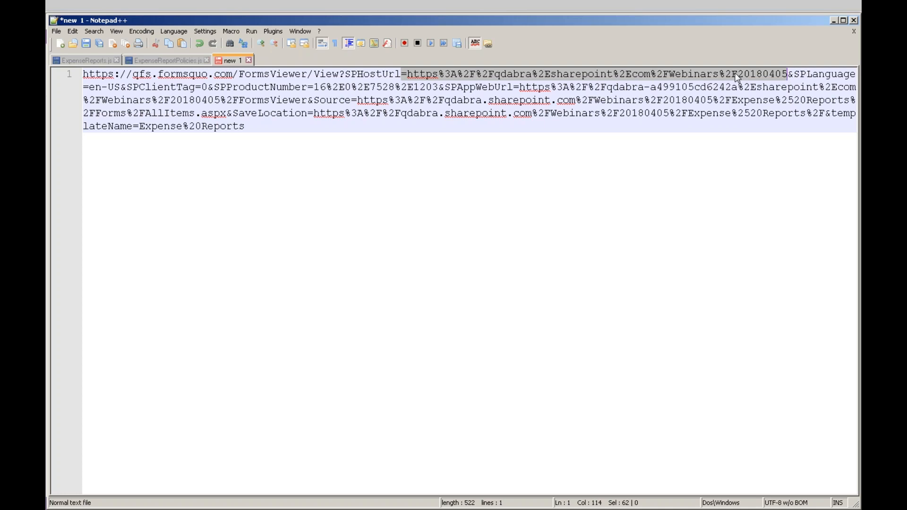
Switch to InfoPath and show the Get Site URL rule on the finishedLoading field of the QdabraRules data source.
key(alt+Tab)
key(alt+Tab)
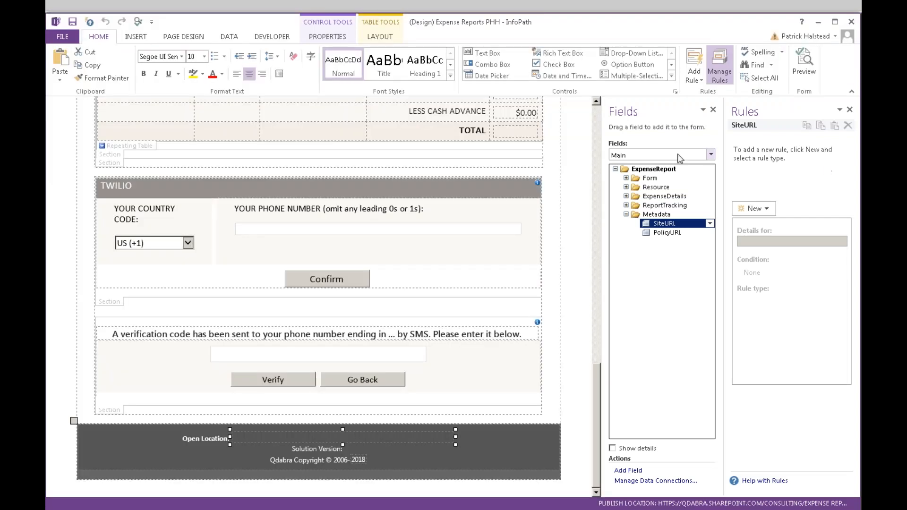
click(665, 156)
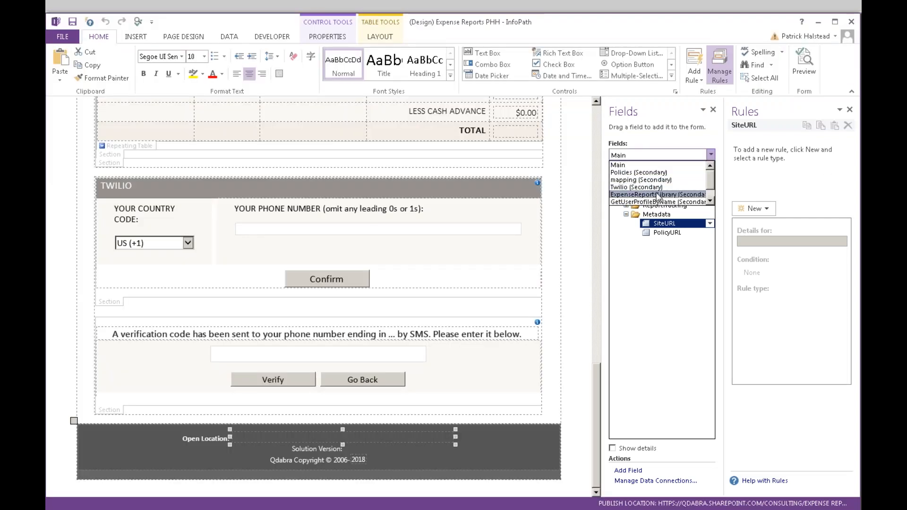
drag(711, 185, 715, 198)
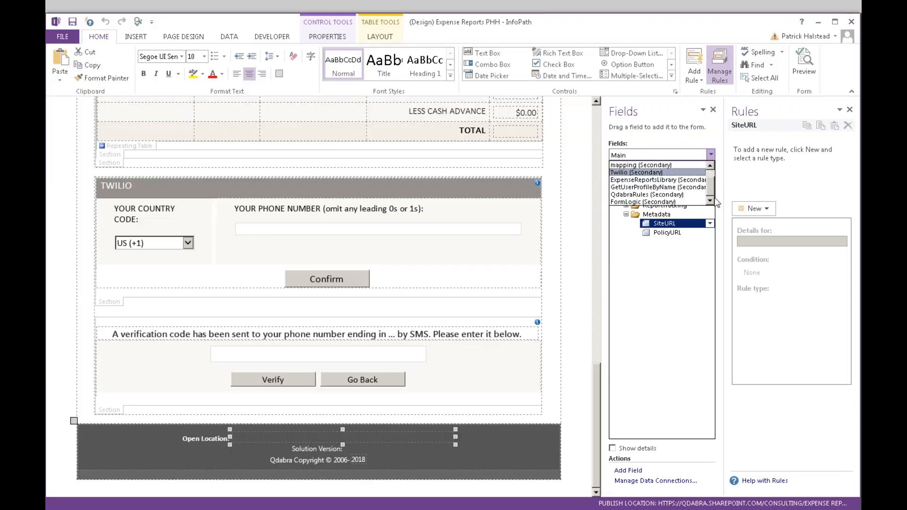
click(672, 195)
click(671, 187)
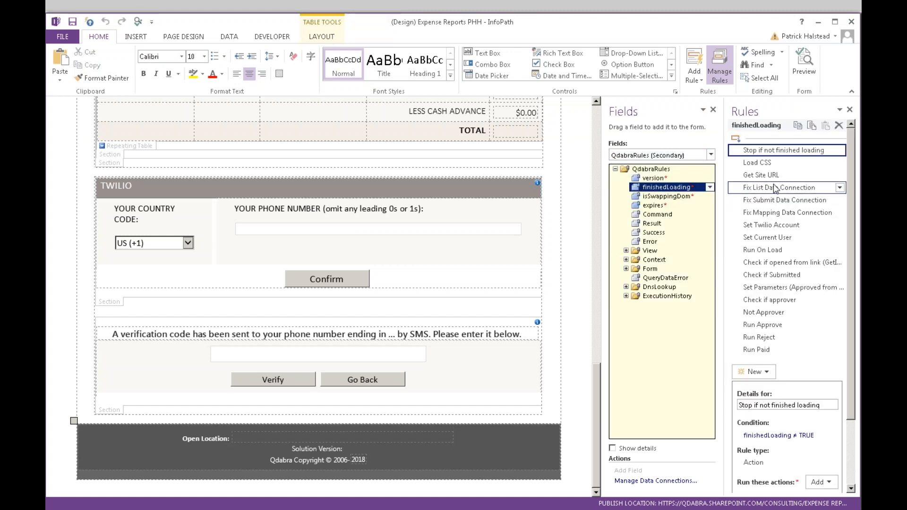
click(775, 176)
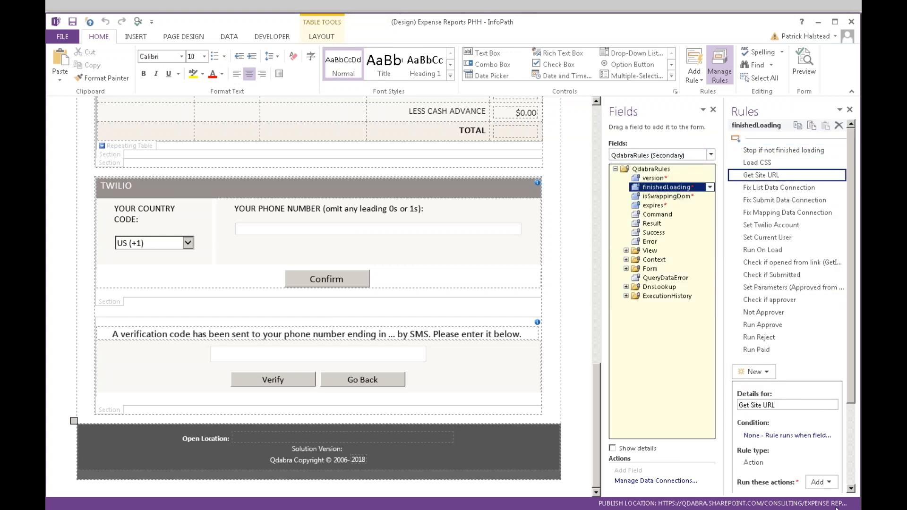
scroll(849, 402, down, 3)
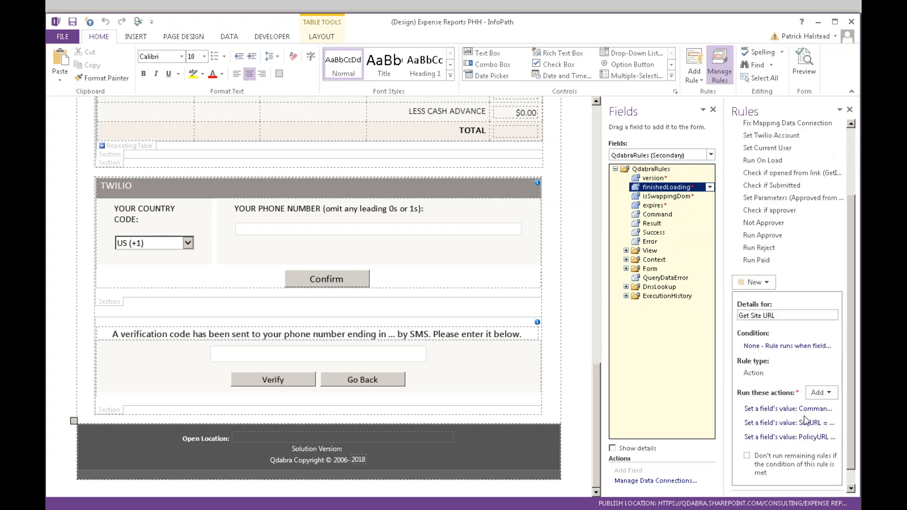
click(808, 425)
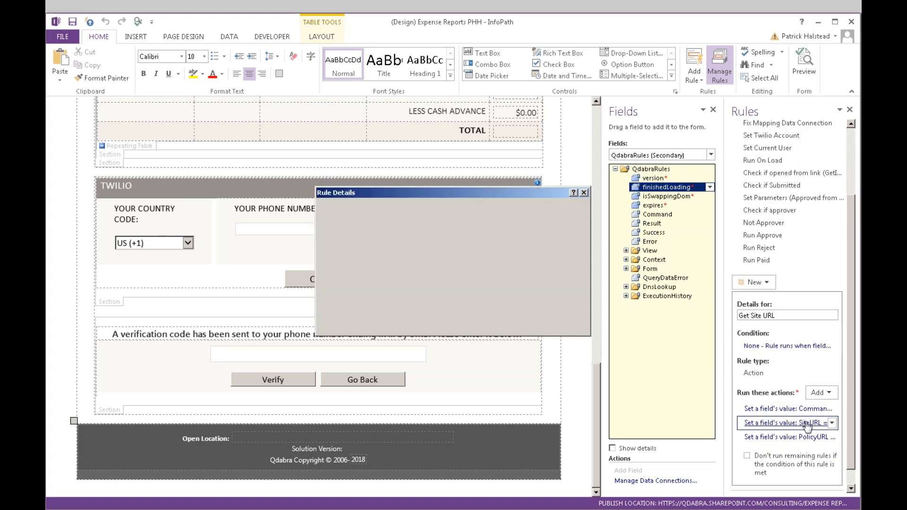
click(545, 277)
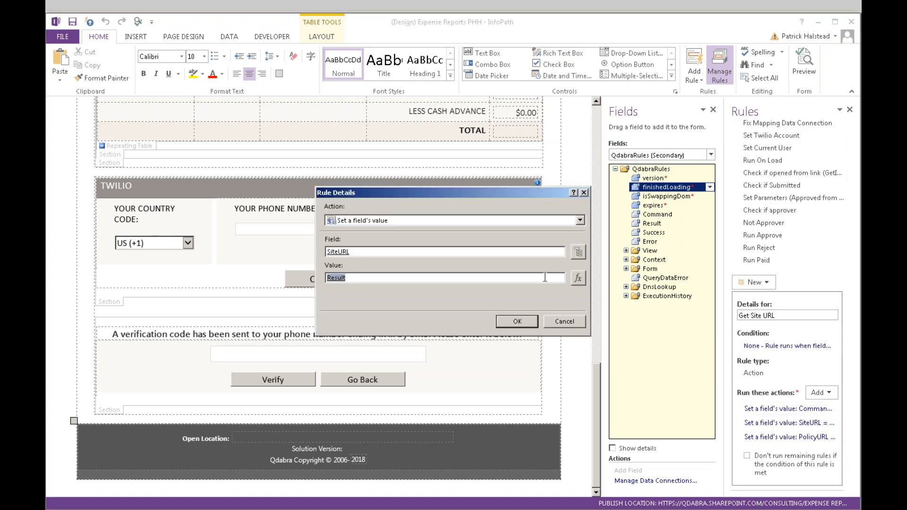
text(https://)
key(Escape)
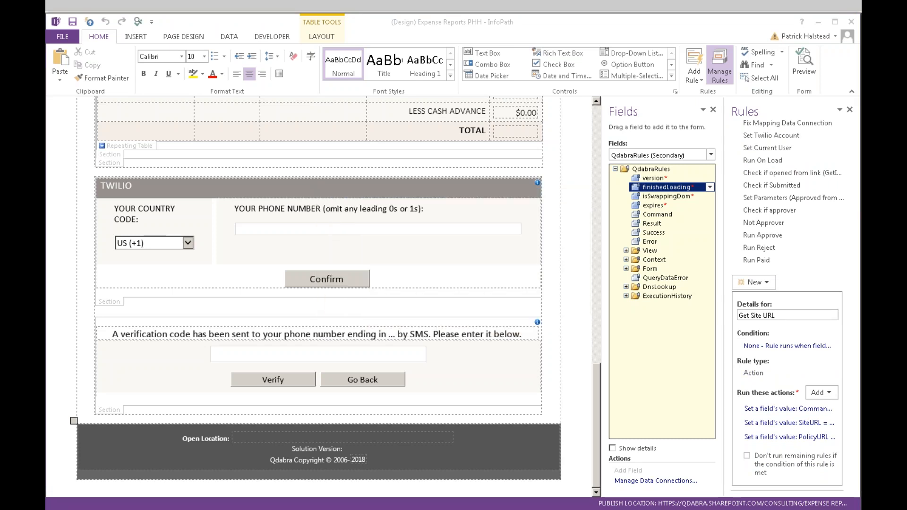
Switch to the PowerPoint slide show and advance to the slide "Demo #2: Update Query Data Connections".
key(alt+Tab)
key(alt+Tab)
key(alt+Tab)
key(alt+Tab)
key(alt+Tab)
key(alt+Tab)
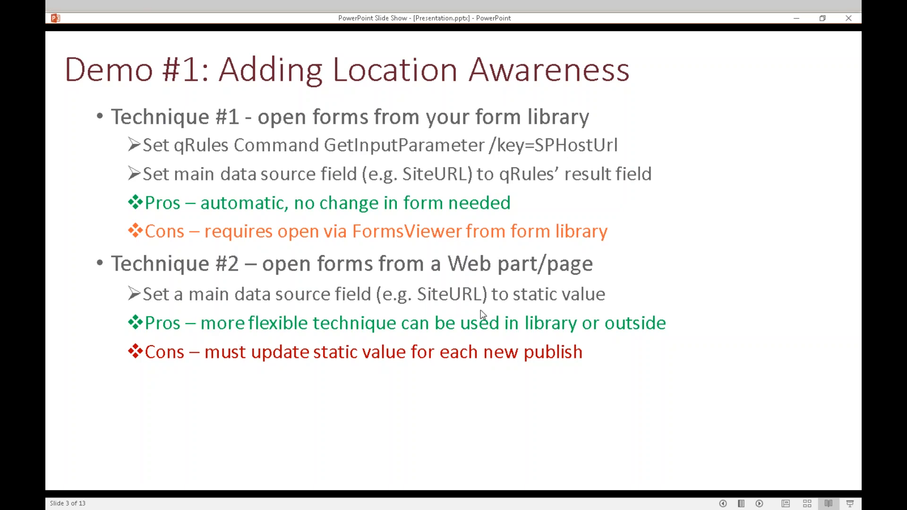
click(399, 177)
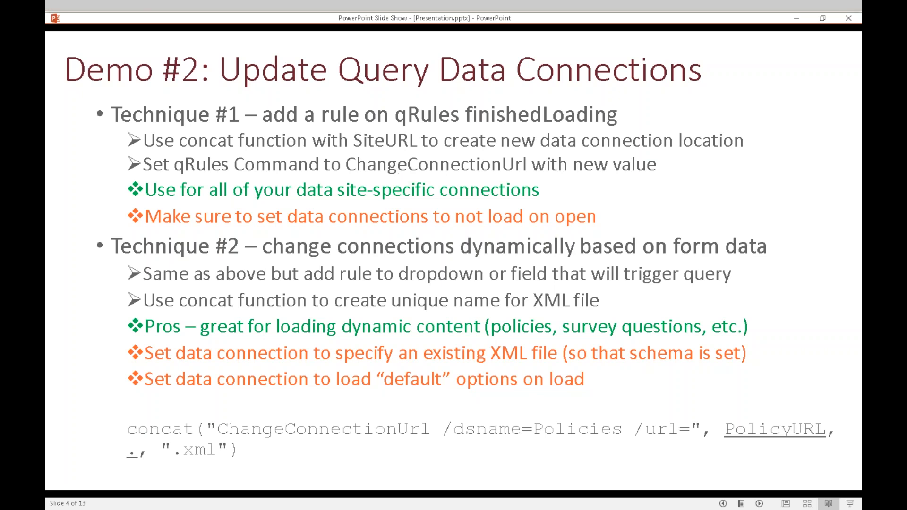
Switch back to InfoPath and select the Fix List Data Connection rule on finishedLoading.
key(alt+Tab)
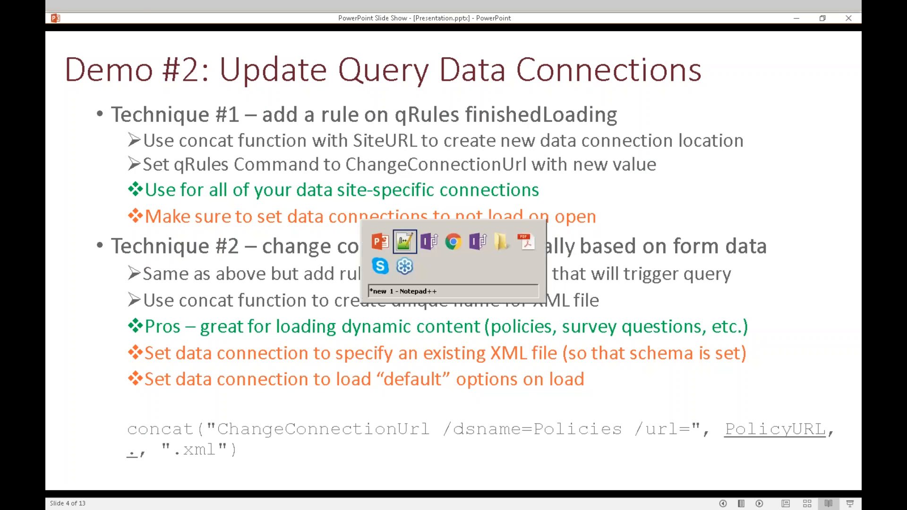
key(alt+Tab)
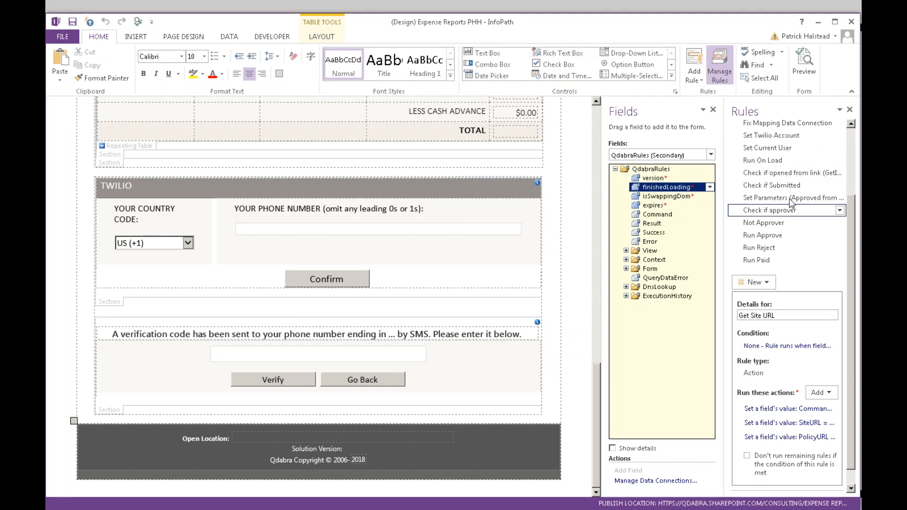
click(802, 187)
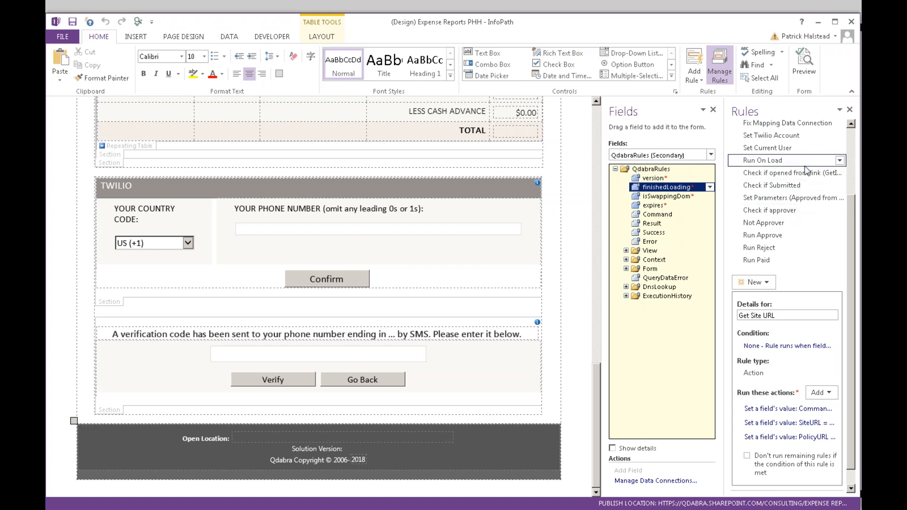
click(788, 127)
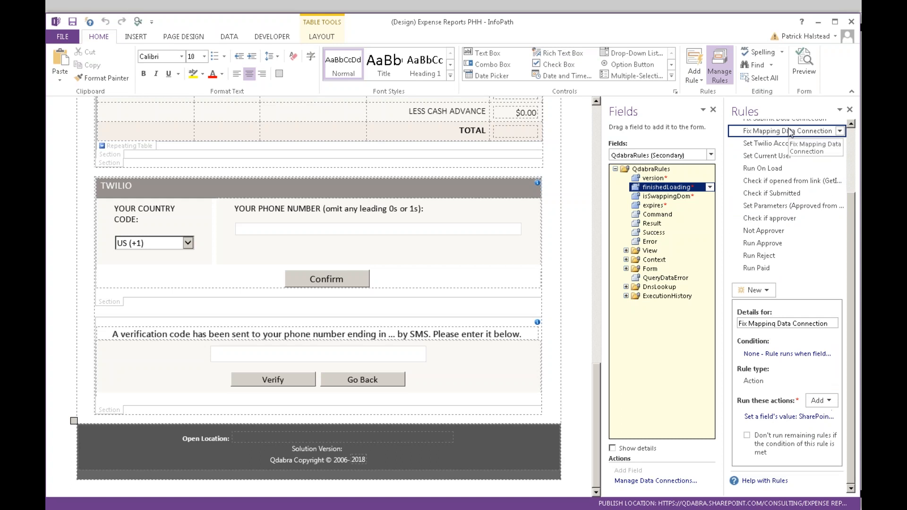
key(Up)
key(Up)
key(Up)
key(Up)
key(Up)
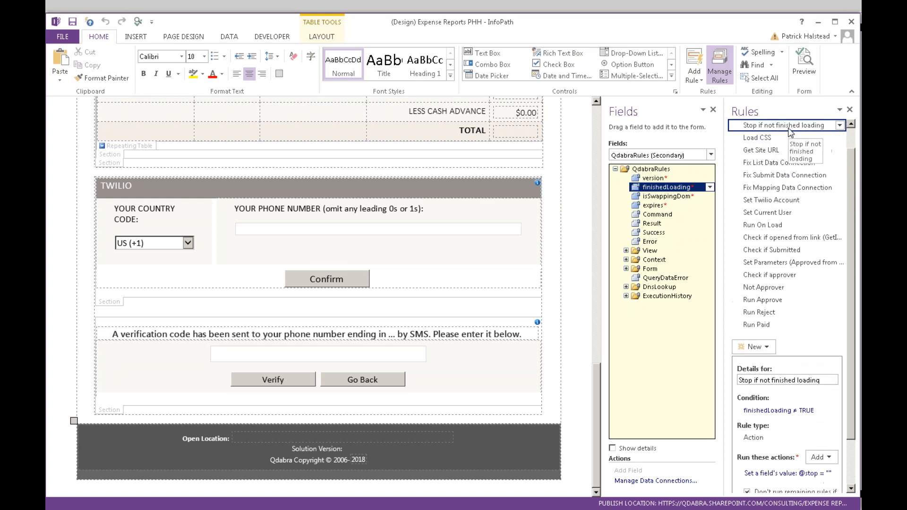
click(782, 177)
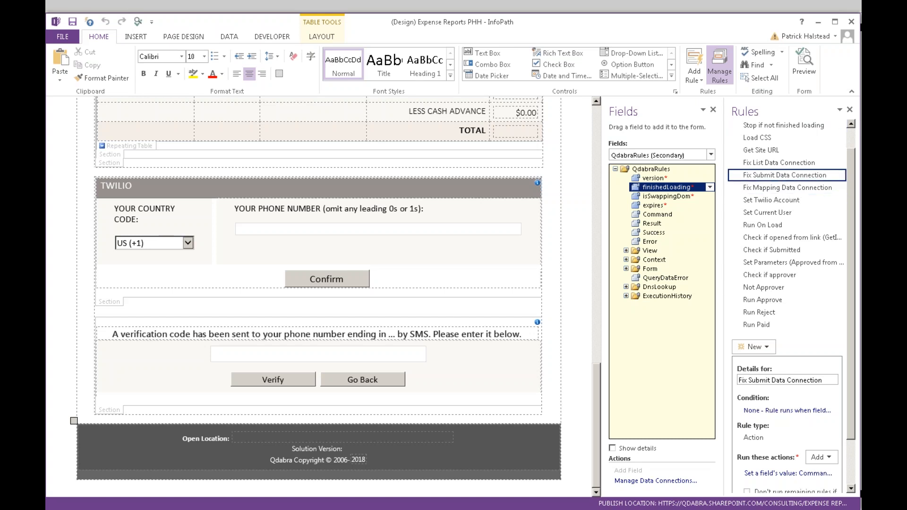
click(782, 165)
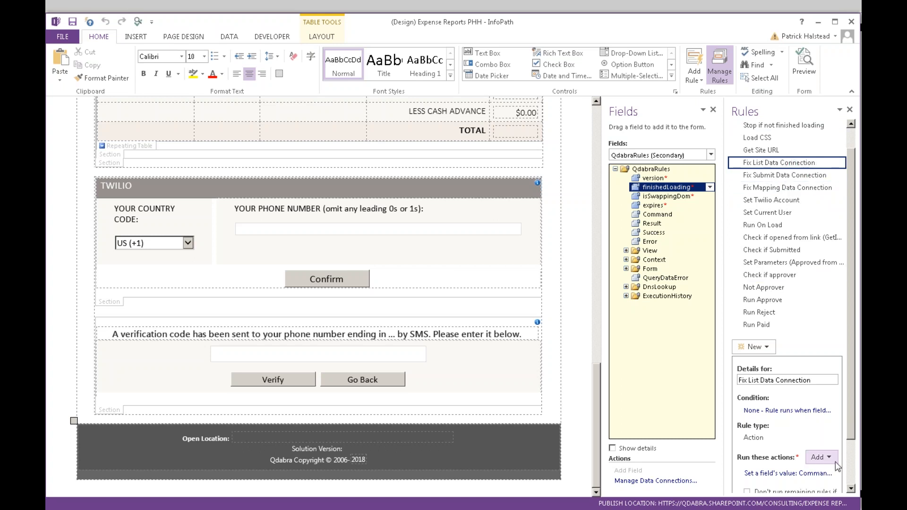
Open the formula behind the rule's Command action and examine its ChangeConnectionUrl, ShPList, url, SiteURL and _vti_bin/lists.asmx parts.
scroll(849, 431, down, 3)
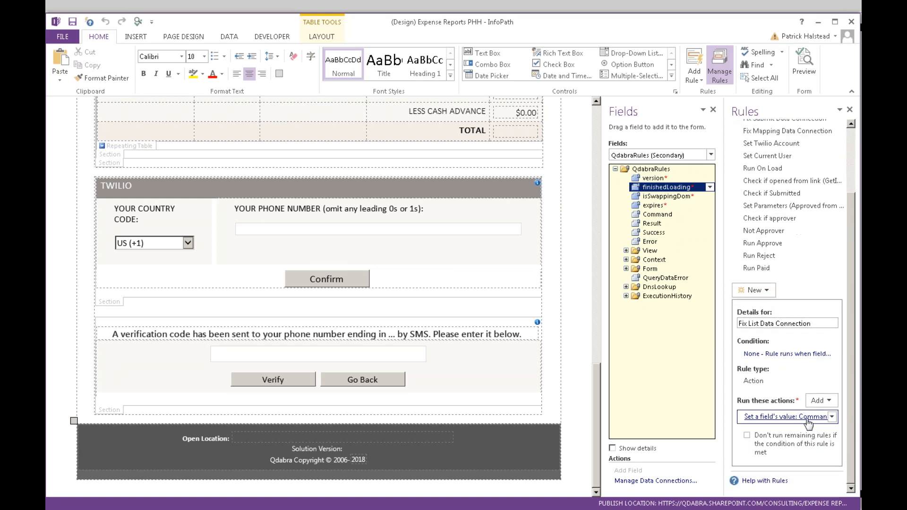
click(808, 418)
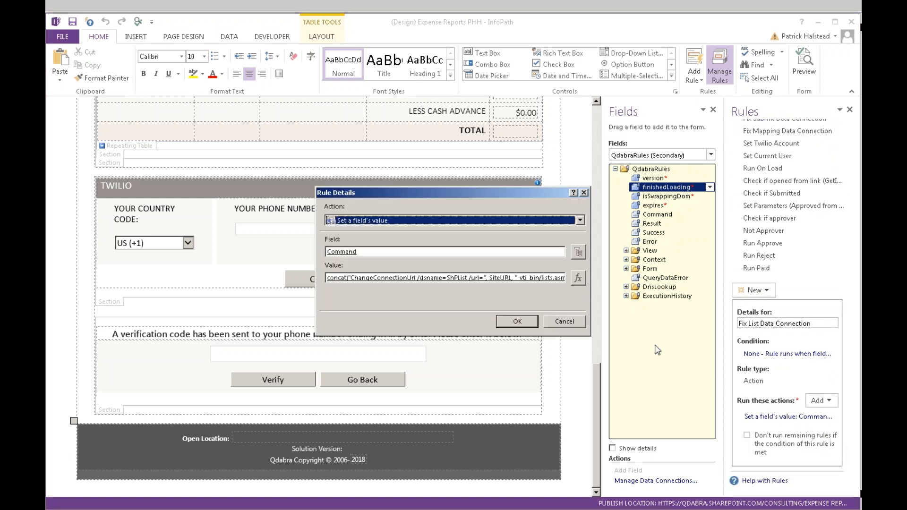
click(578, 279)
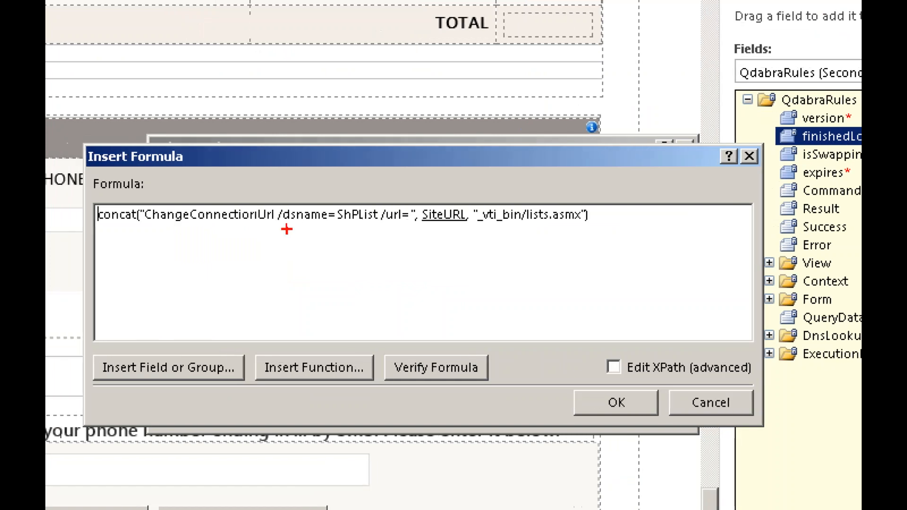
drag(146, 229, 270, 231)
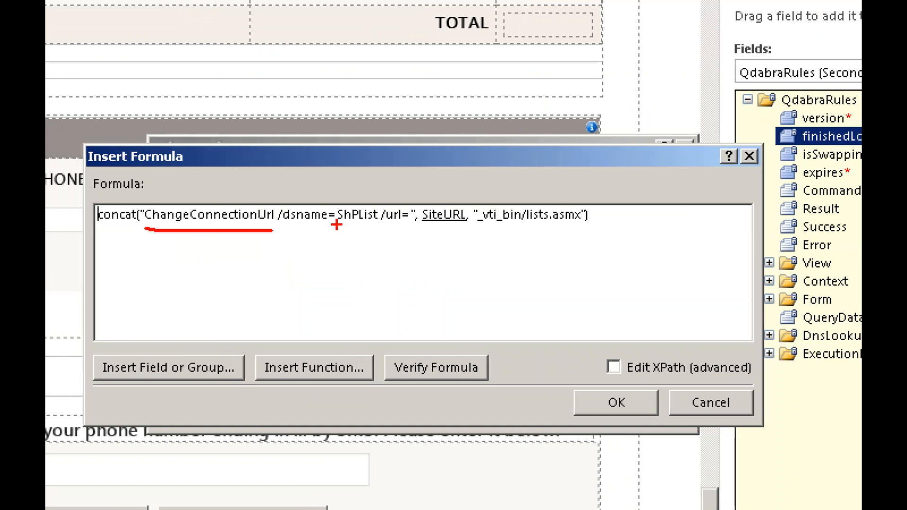
drag(335, 225, 377, 227)
drag(391, 228, 398, 229)
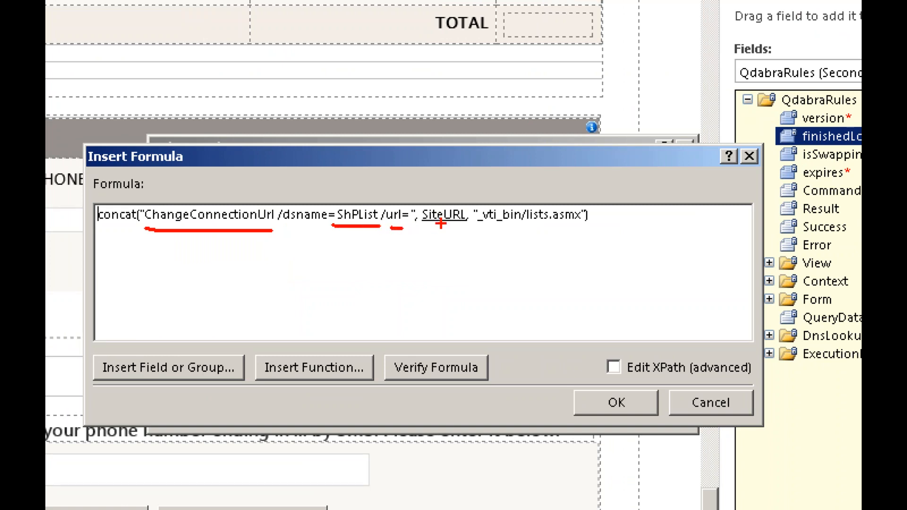
drag(443, 230, 444, 292)
mouse_move(443, 231)
mouse_down()
mouse_move(431, 245)
mouse_move(588, 231)
mouse_up()
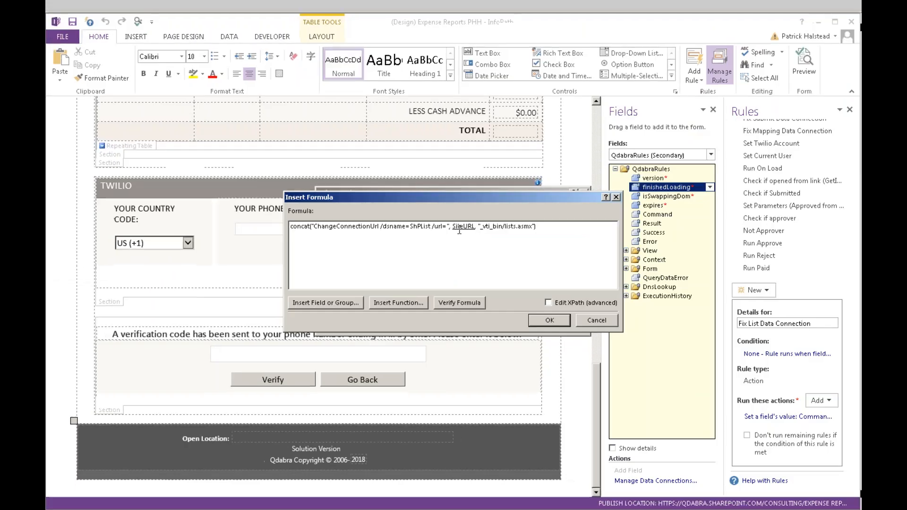
Check which main data source field the formula's SiteURL reference points to, and close the formula and rule details.
double_click(459, 227)
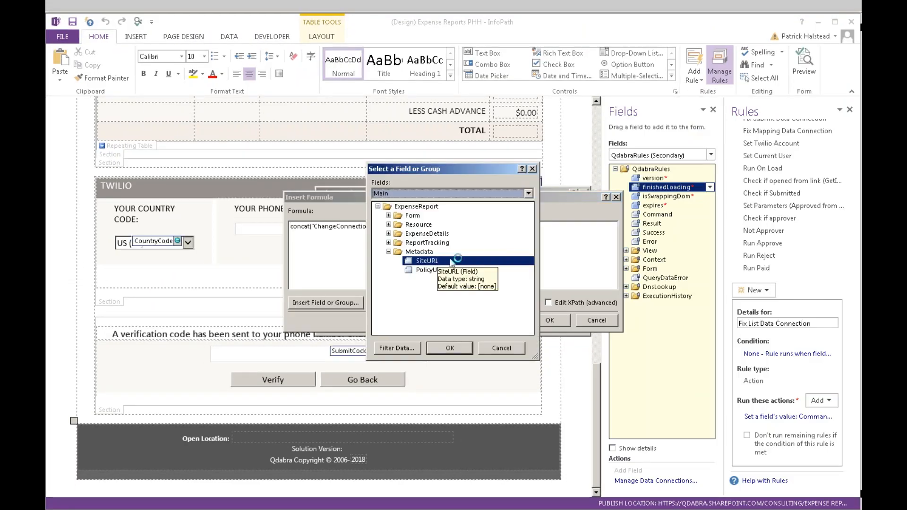
double_click(427, 261)
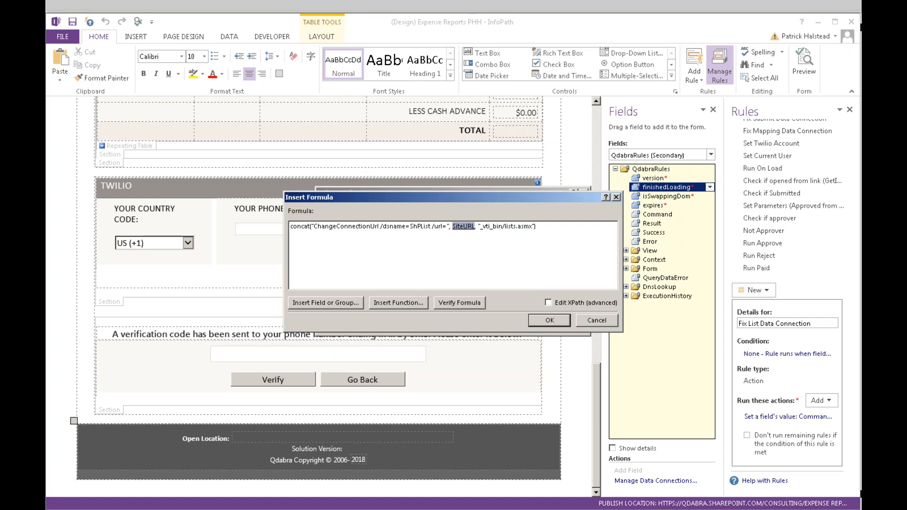
key(Return)
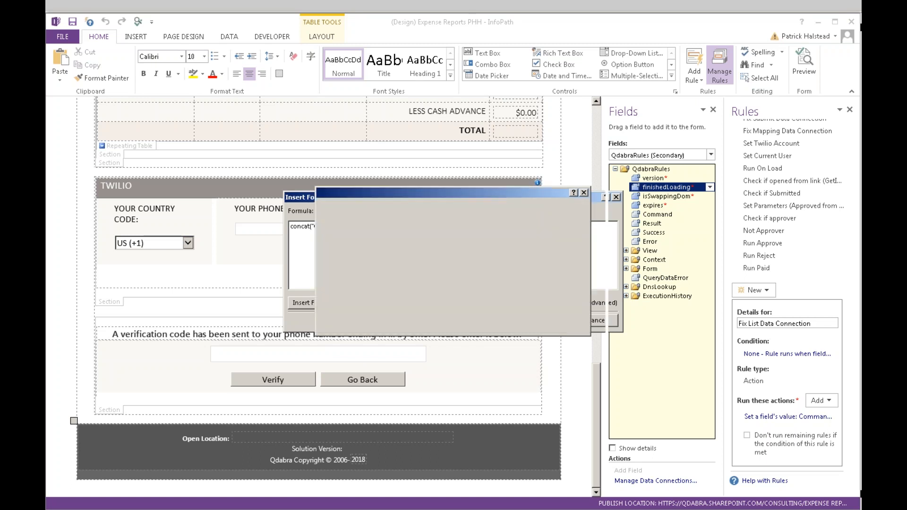
key(Return)
Switch to Chrome and examine the ChangeConnectionUrl /dsname=ShPList command in the form's debug mode table, through its lists.asmx ending.
key(alt+Tab)
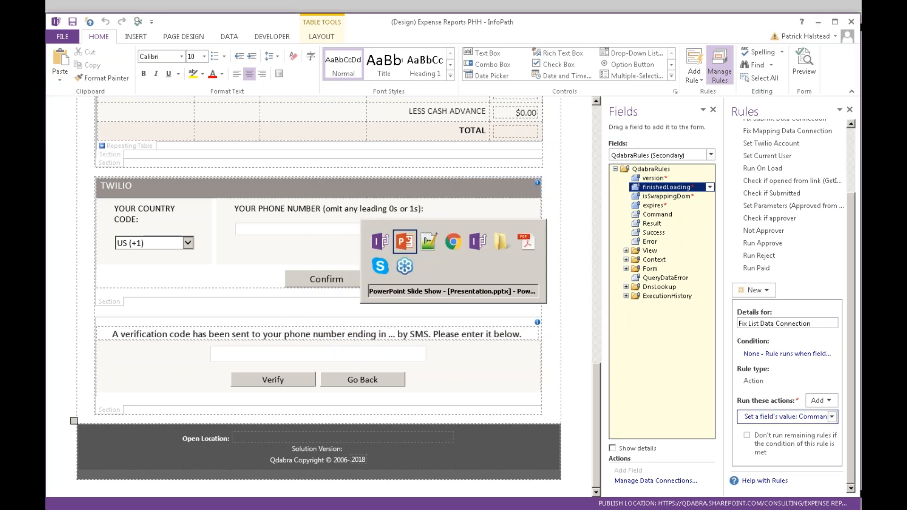
key(alt+Tab)
key(alt+Tab)
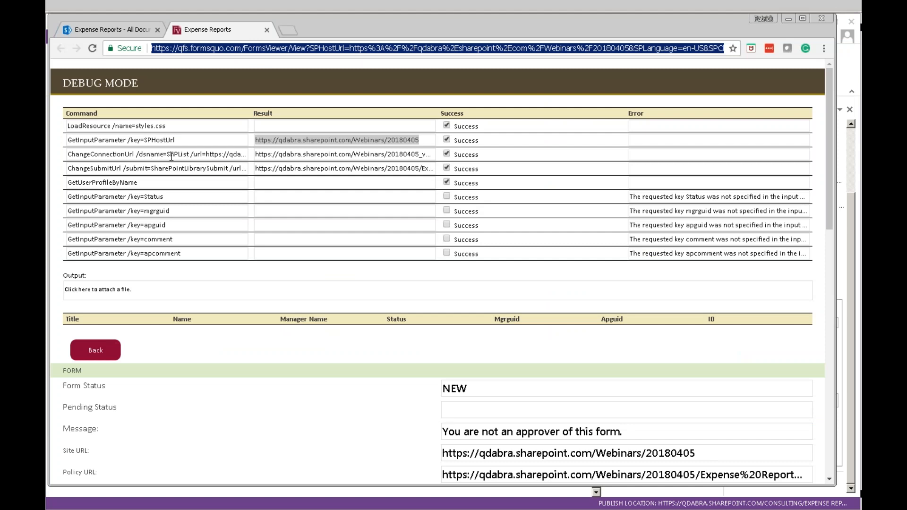
drag(193, 157, 292, 156)
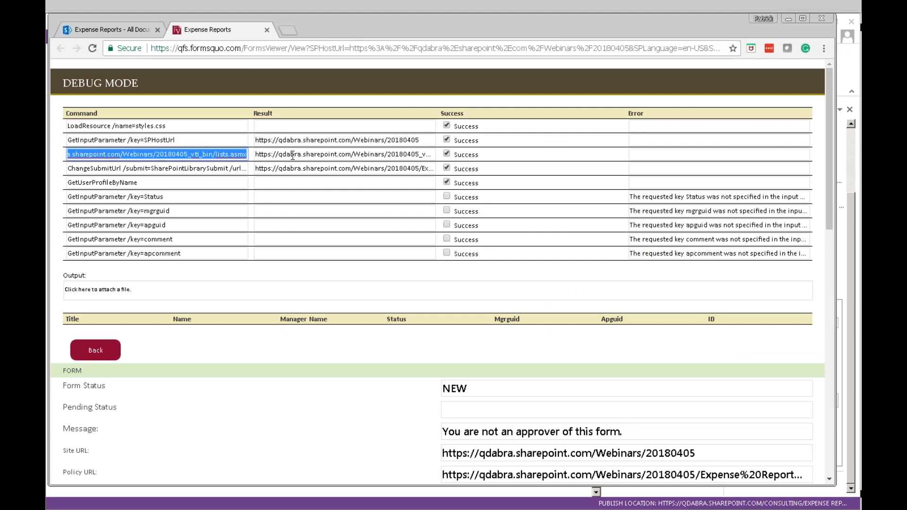
click(190, 156)
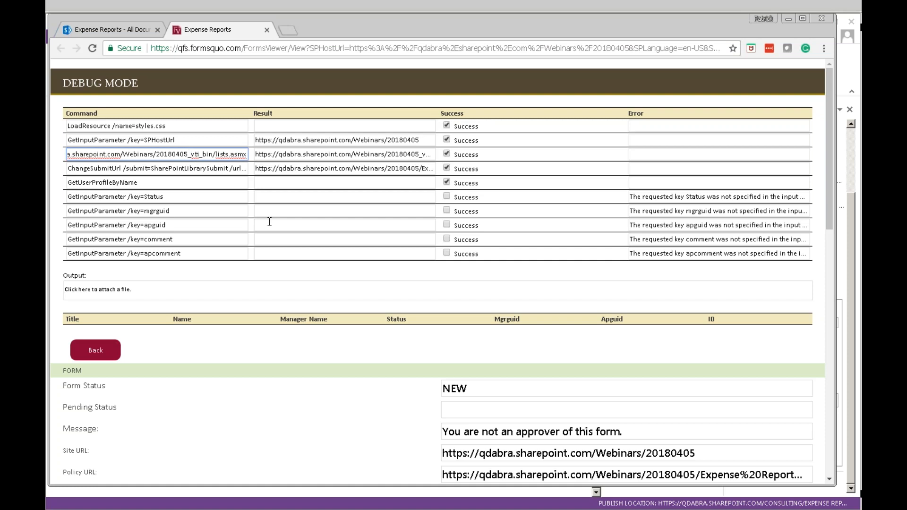
Highlight the ChangeConnectionUrl command's text from the site name 20180405 back to its beginning, and return to InfoPath.
key(shift+Left)
key(shift+Left)
key(shift+Left)
key(shift+Left)
key(shift+Left)
key(shift+Left)
key(shift+Left)
key(shift+Left)
key(shift+Left)
key(shift+Left)
key(shift+Left)
key(shift+Left)
key(shift+Left)
key(shift+Left)
key(shift+Left)
key(shift+Left)
key(shift+Left)
key(shift+Left)
key(shift+Left)
key(shift+Left)
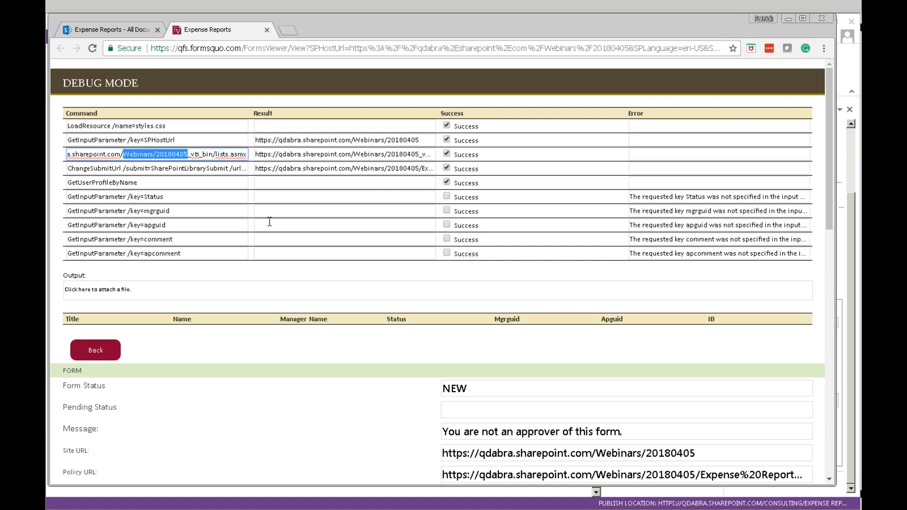
key(shift+Left)
key(shift+Left)
key(shift+Left)
key(shift+Left)
key(shift+Left)
key(shift+Left)
key(shift+Left)
key(shift+Left)
key(shift+Left)
key(shift+Left)
key(shift+Left)
key(shift+Left)
key(shift+Left)
key(shift+Left)
key(shift+Left)
key(shift+Left)
key(shift+Left)
key(shift+Left)
key(shift+Left)
key(shift+Left)
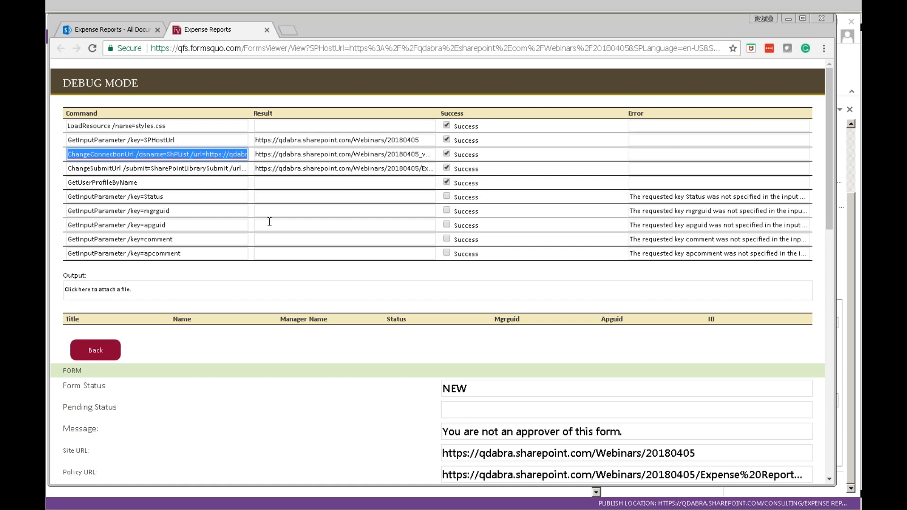
key(Right)
key(Right)
key(Right)
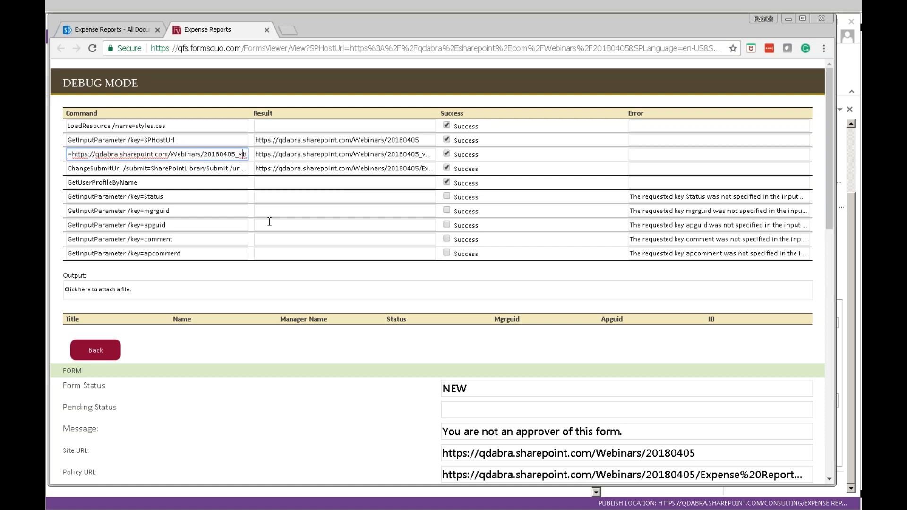
key(alt+Tab)
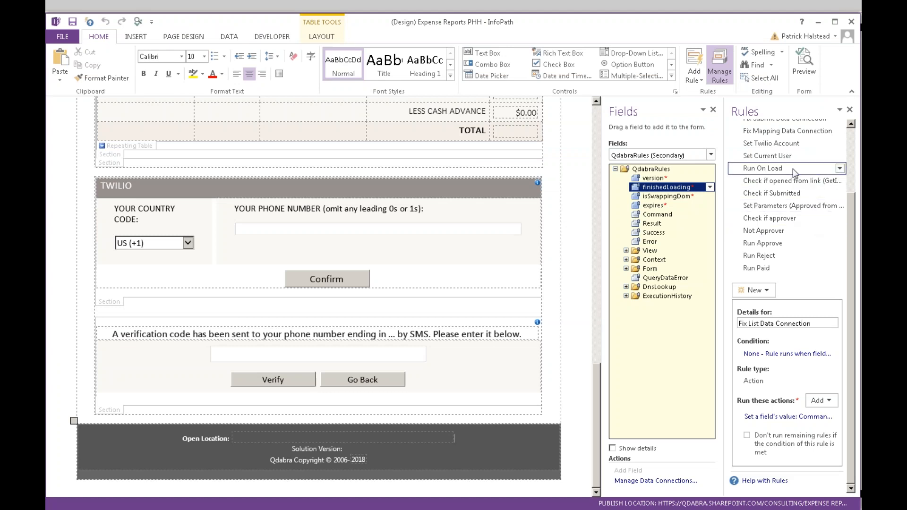
Insert a slash before _vti_bin/lists.asmx in the Fix List Data Connection rule's formula after checking the form's open location in Chrome, and save the form.
scroll(846, 187, up, 2)
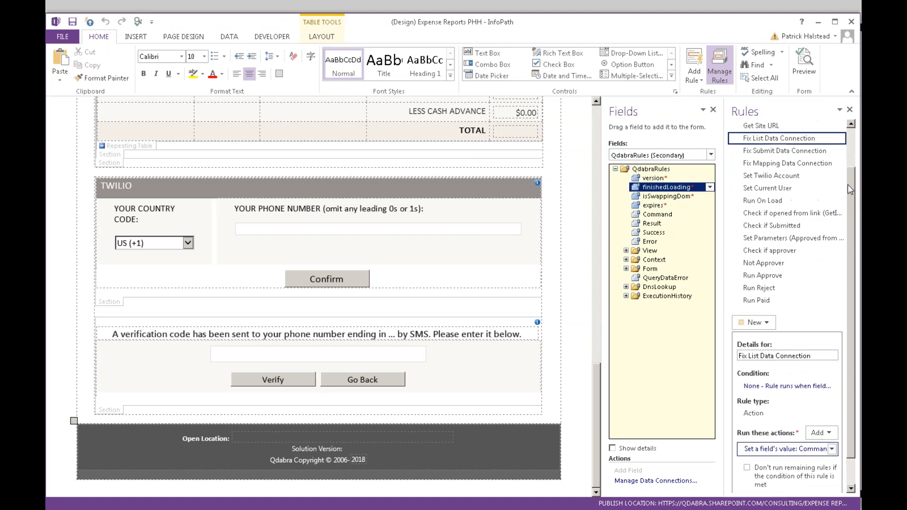
click(788, 451)
click(583, 281)
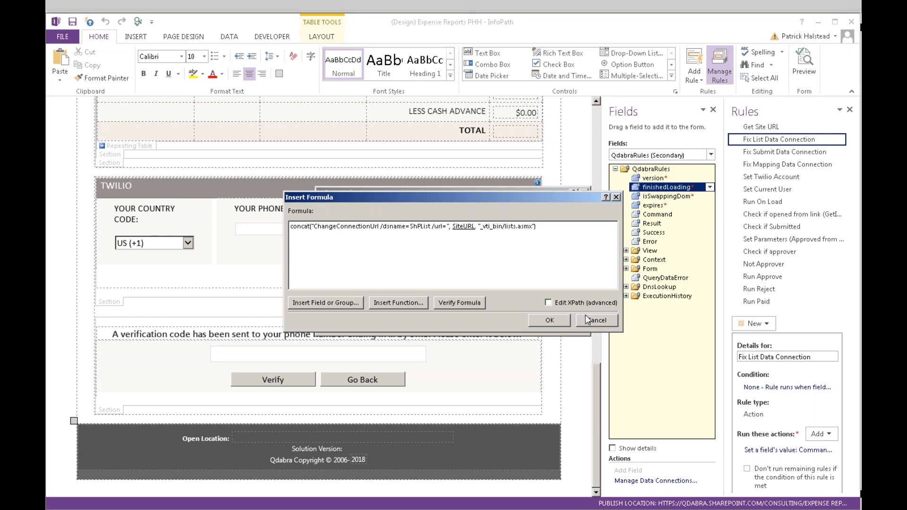
key(alt+Tab)
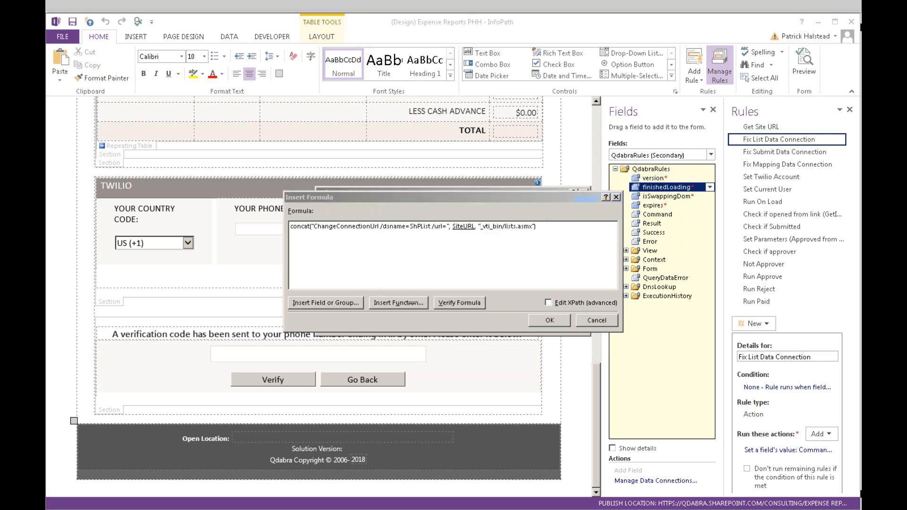
click(97, 350)
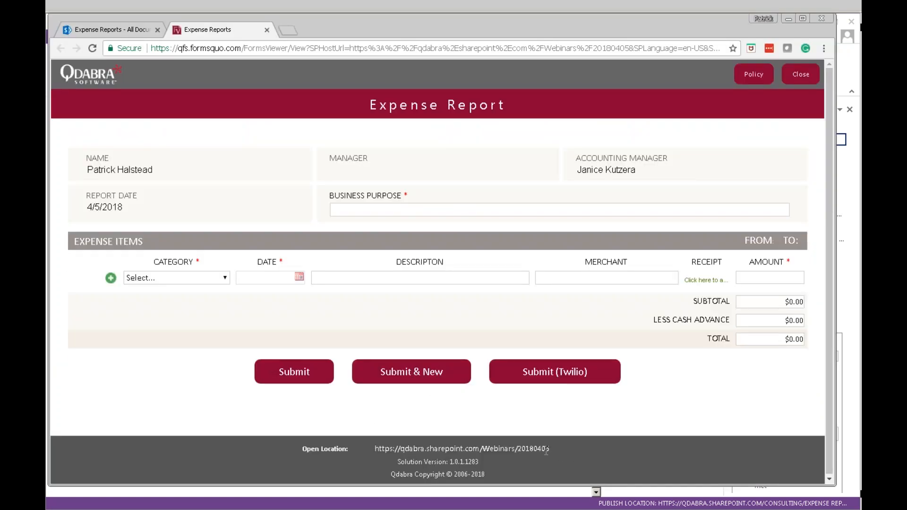
key(alt+Tab)
text(/)
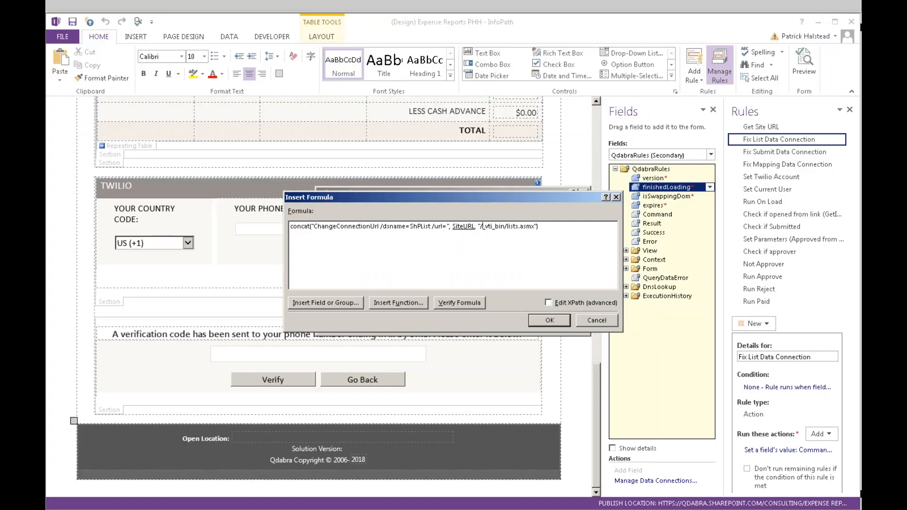
click(532, 324)
click(515, 323)
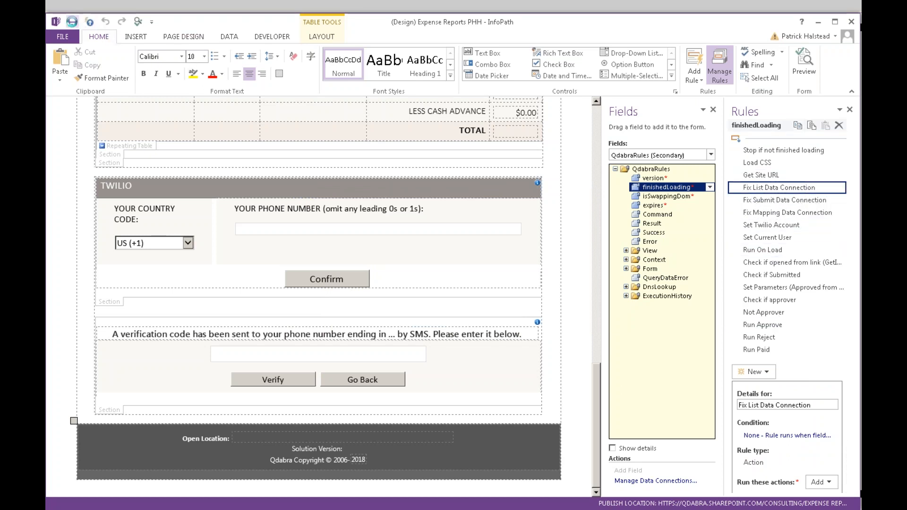
Switch to Chrome and open the Expense Reports template's update page from the FormsViewer template list.
key(alt+Tab)
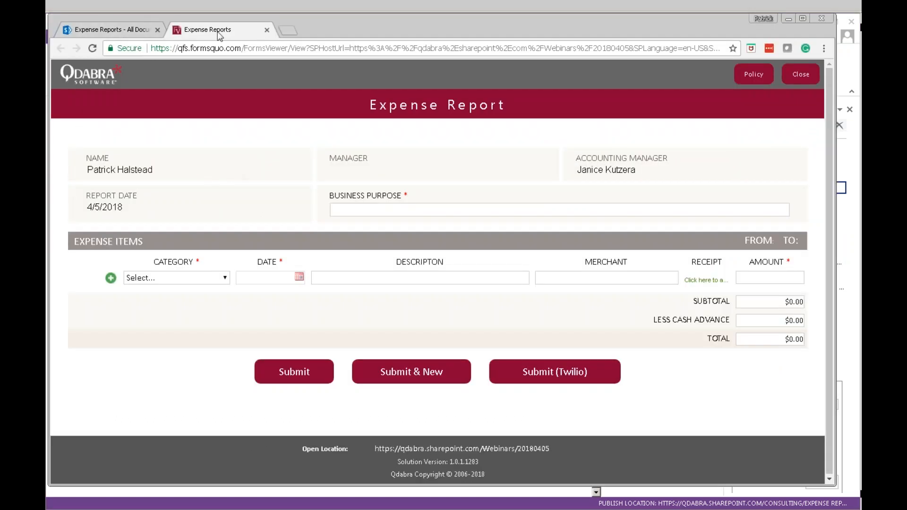
click(142, 30)
click(103, 382)
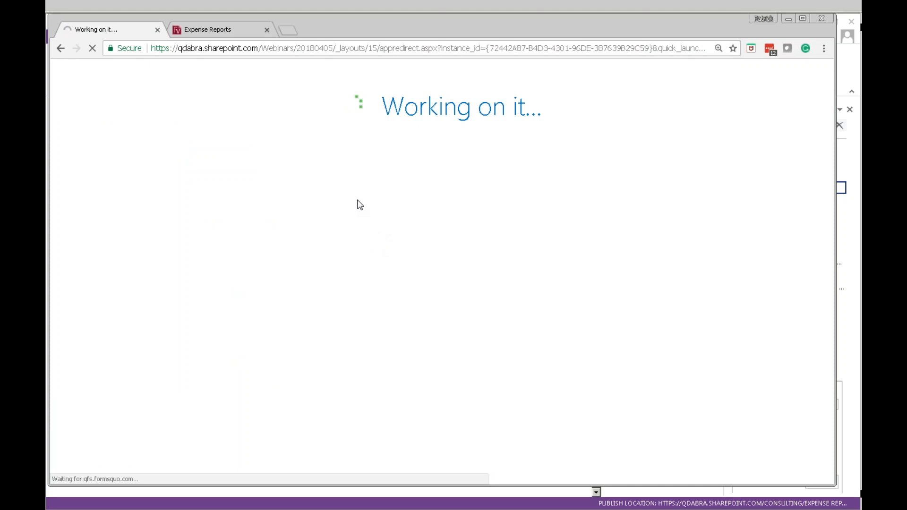
click(125, 175)
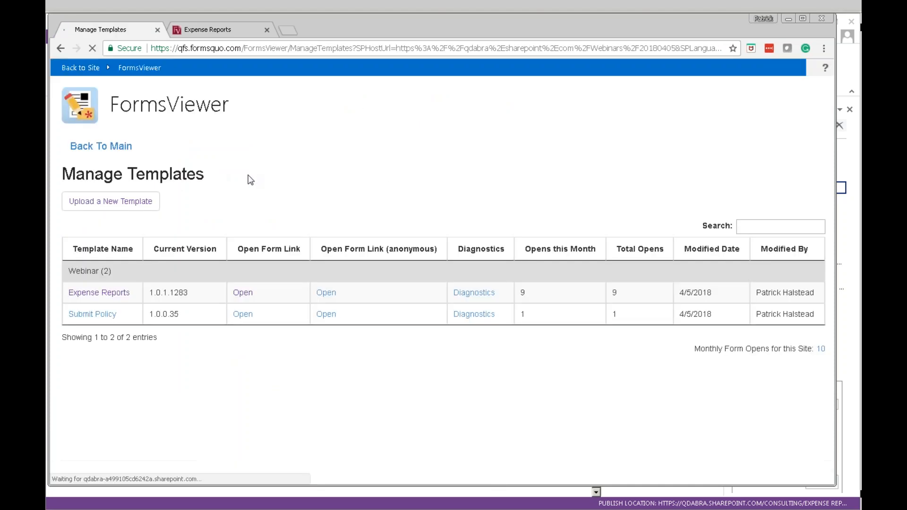
click(97, 277)
click(124, 293)
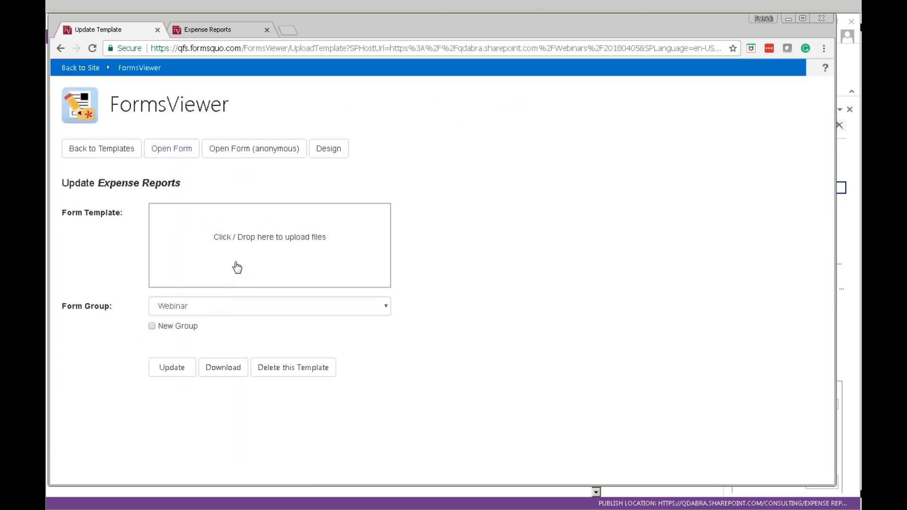
Browse for the form template file and select Expense Reports PHH.xsn in the 2018-04-05 - Make Forms Portable folder.
click(245, 262)
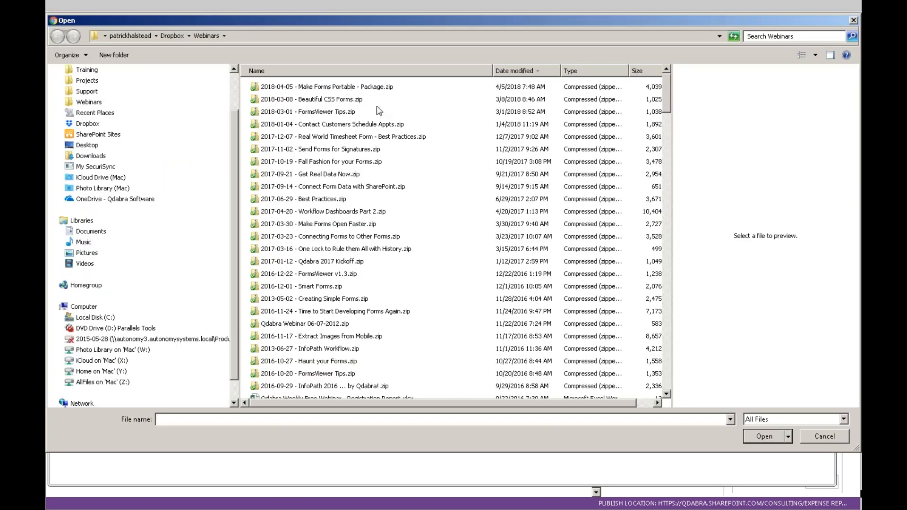
click(233, 100)
click(146, 92)
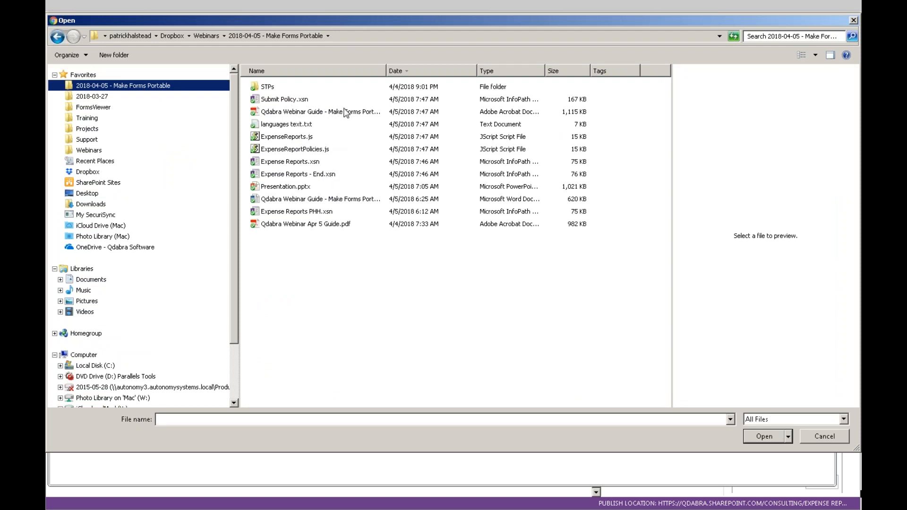
click(330, 212)
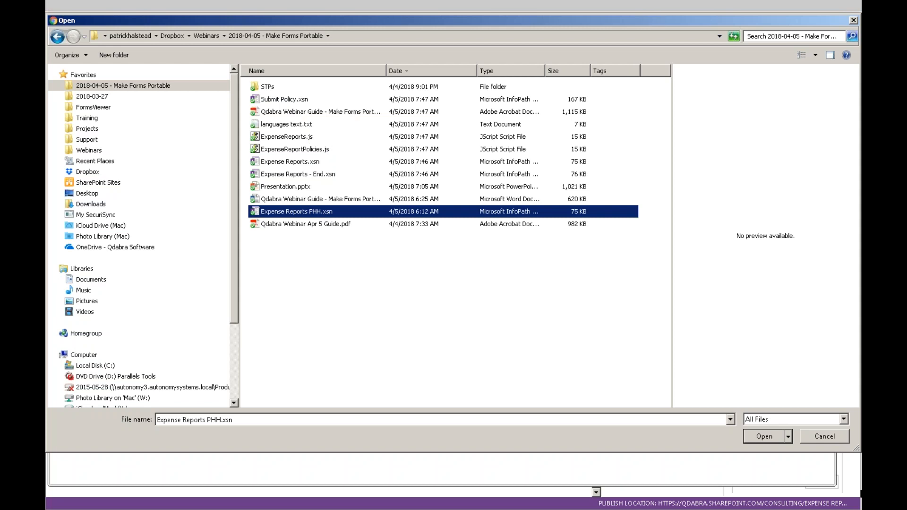
double_click(301, 212)
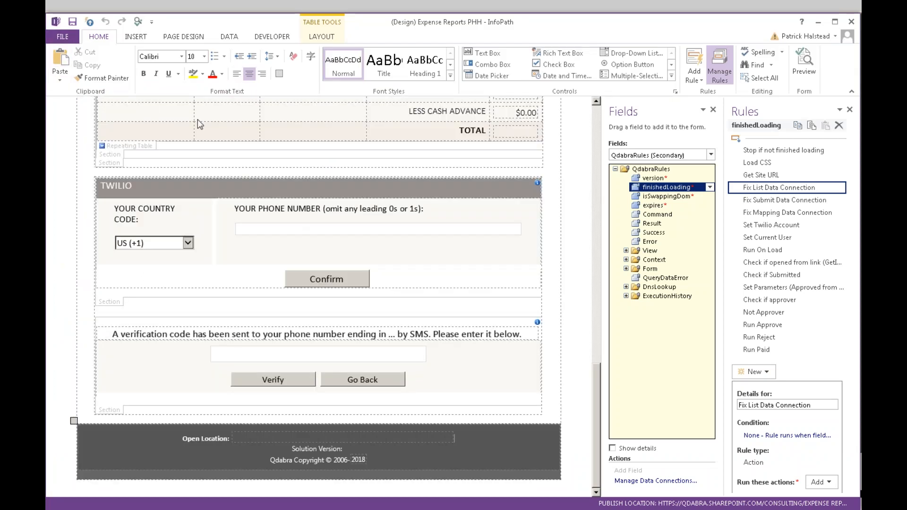
Switch to InfoPath, check the template's version number in the form's versioning options, and close them without changes.
click(64, 38)
click(171, 341)
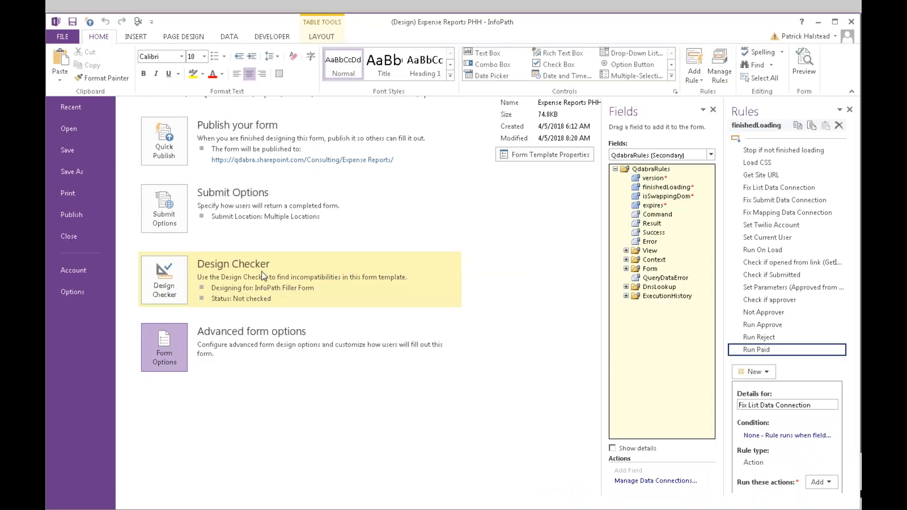
click(296, 231)
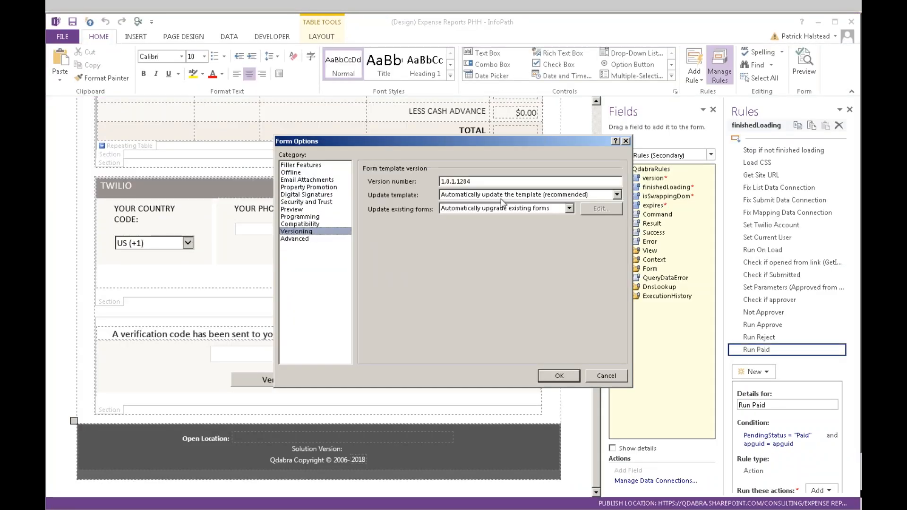
key(Escape)
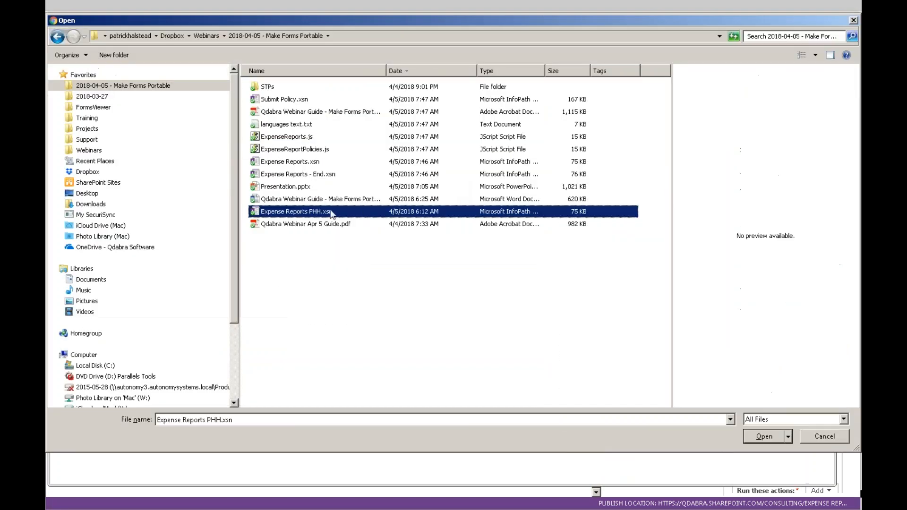
Upload Expense Reports PHH.xsn and update the Expense Reports template in the Webinar group.
double_click(344, 219)
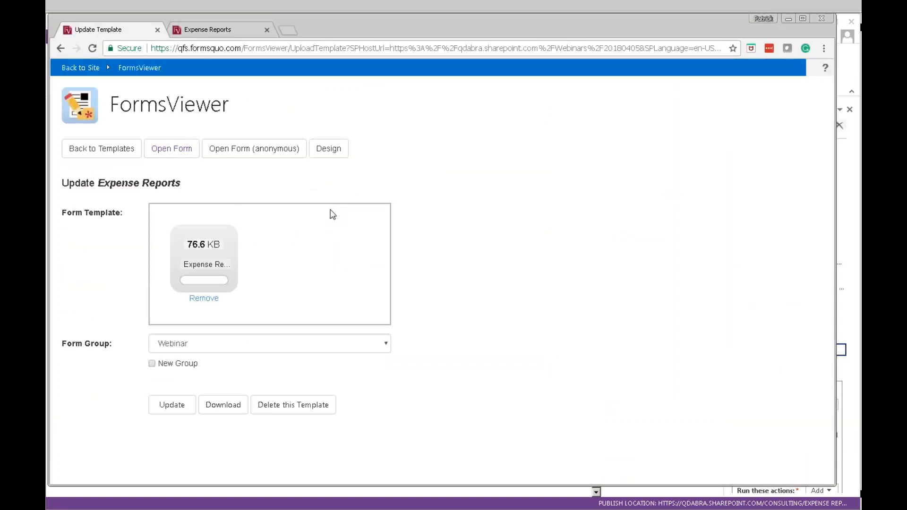
click(184, 408)
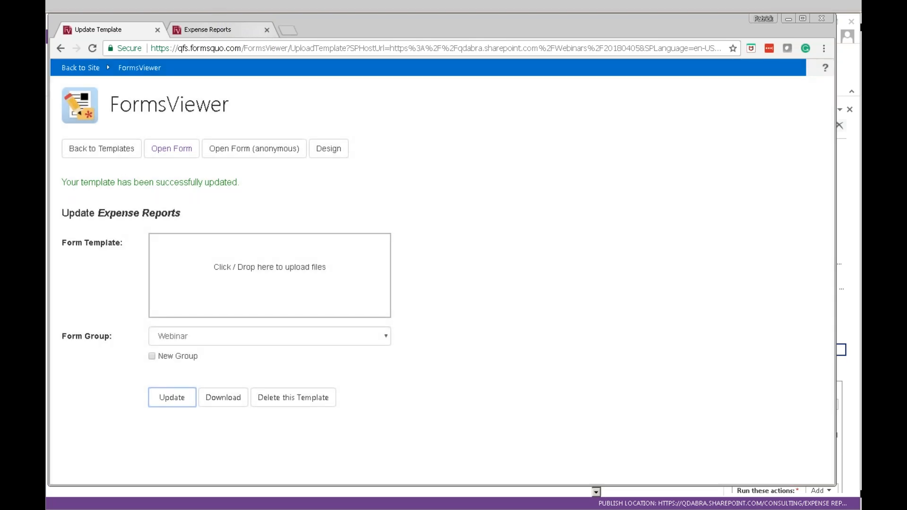
Return to the 20180405 site and start a new form from the Expense Reports library.
click(80, 68)
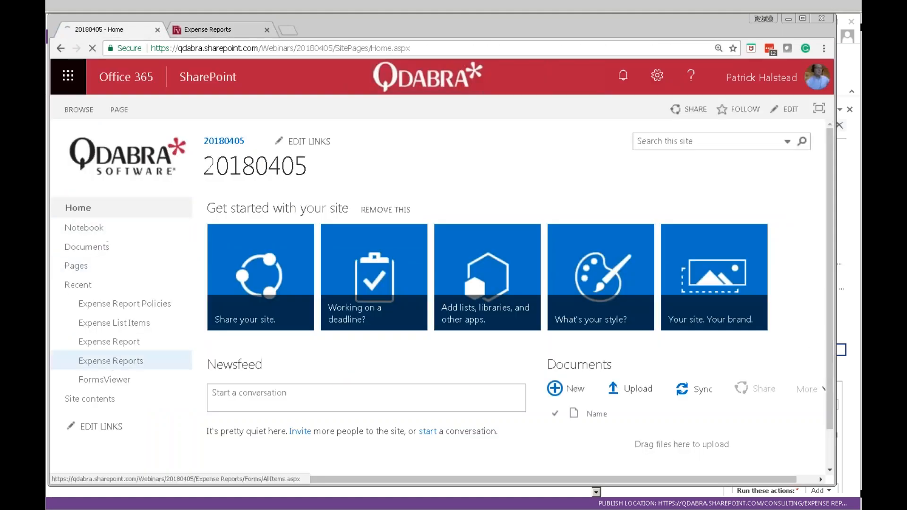
click(153, 359)
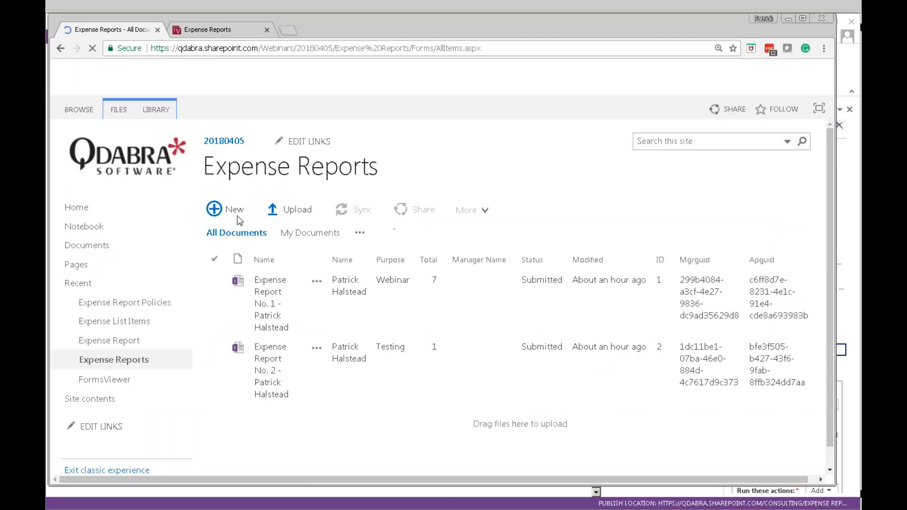
click(233, 210)
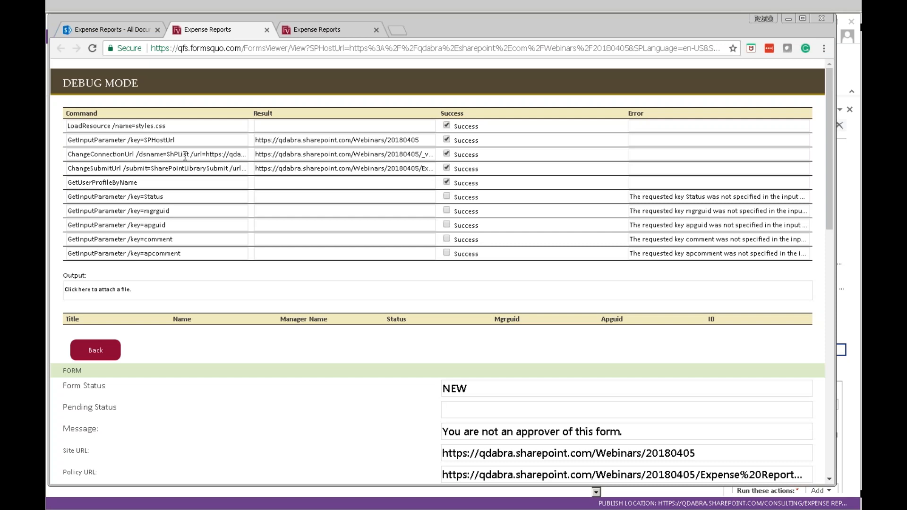
Examine the ChangeConnectionUrl command in the debug mode table, checking the slash between 20180405 and _vti_bin/lists.asmx.
drag(171, 158, 276, 159)
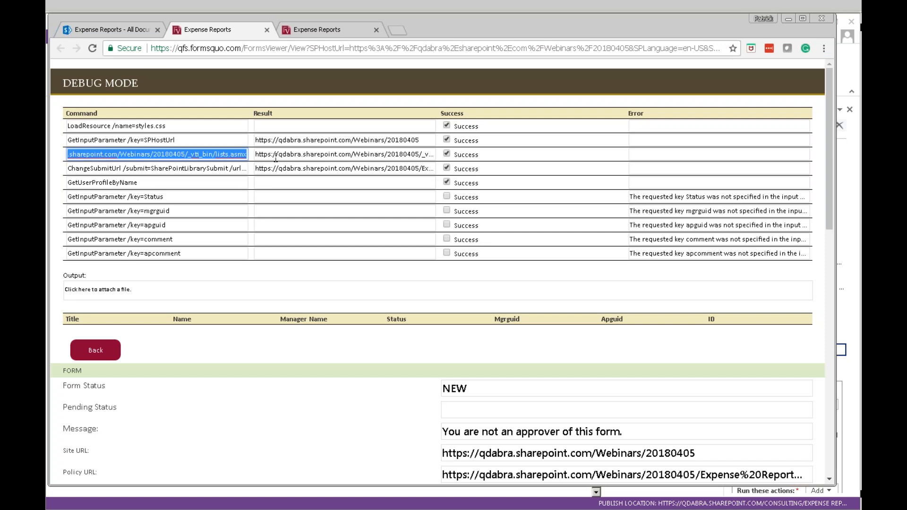
click(186, 159)
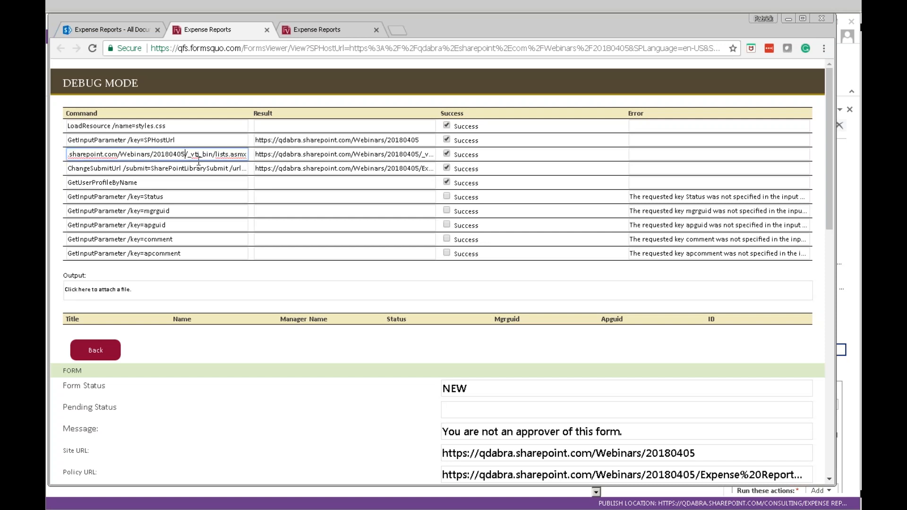
triple_click(222, 155)
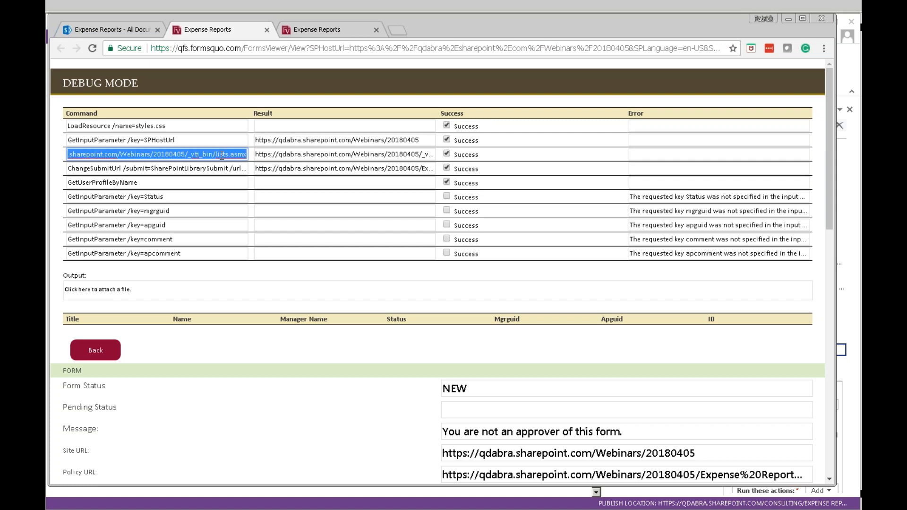
click(221, 156)
click(276, 155)
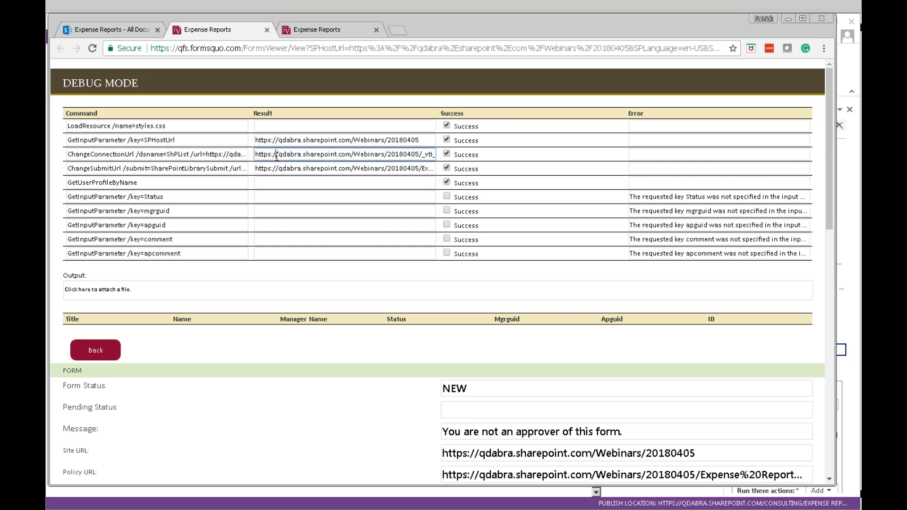
Copy the ChangeConnectionUrl command's result address and load it in a new browser tab to test it.
drag(257, 157, 491, 166)
key(ctrl+c)
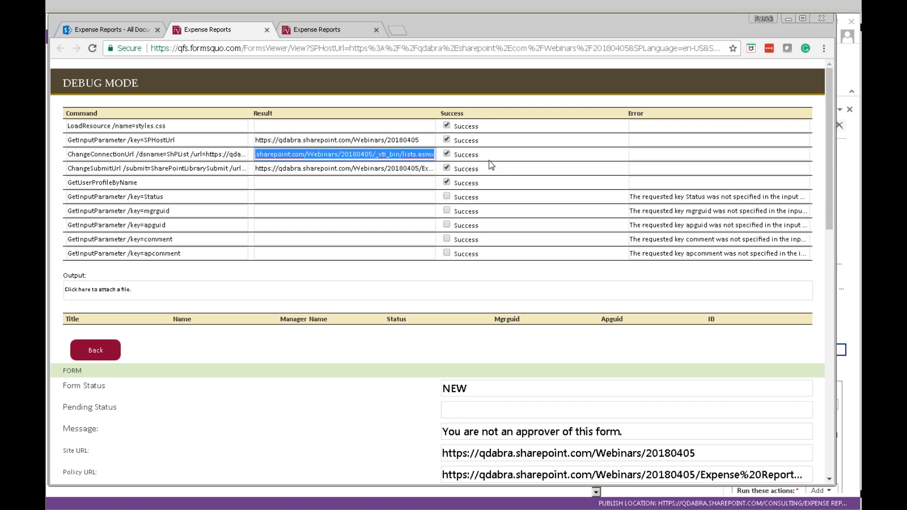
click(397, 32)
key(ctrl+v)
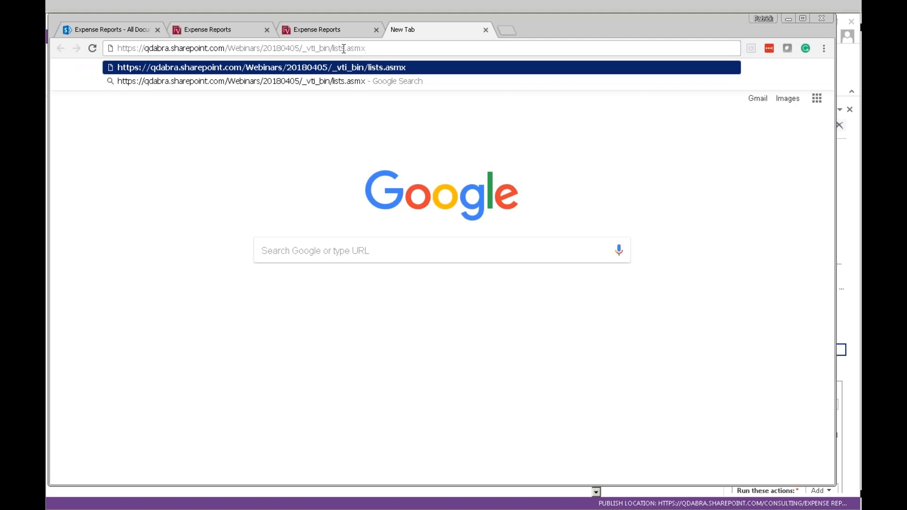
key(Return)
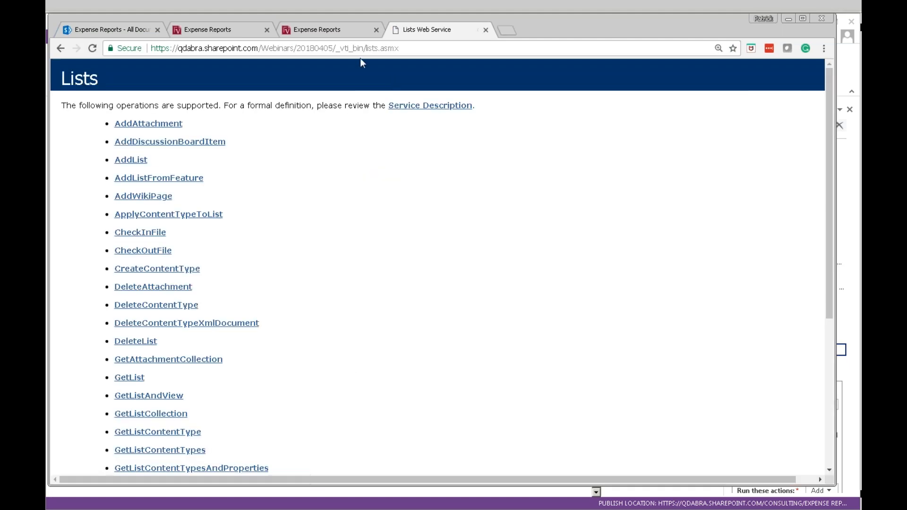
Return to the Expense Reports library, and switch to PowerPoint to review the techniques on the Demo #2: Update Query Data Connections slide.
click(215, 30)
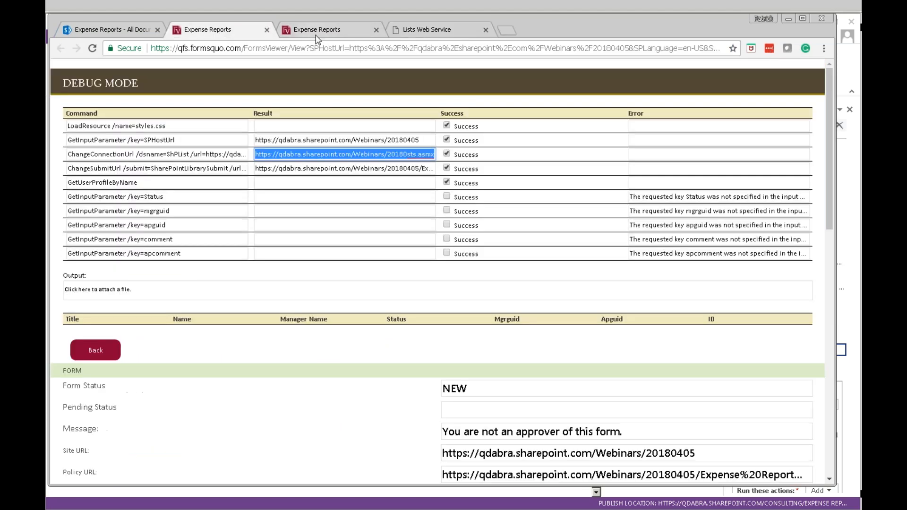
click(326, 31)
click(129, 32)
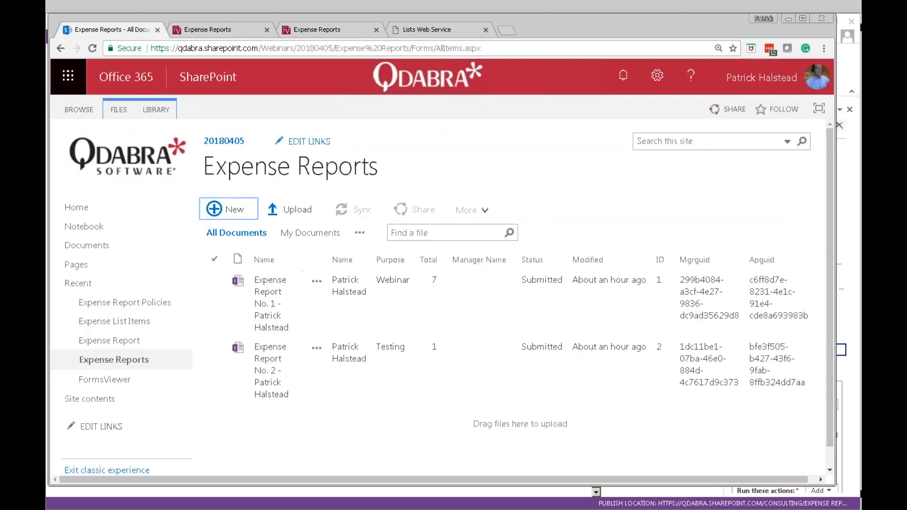
key(alt+Tab)
key(alt+Tab)
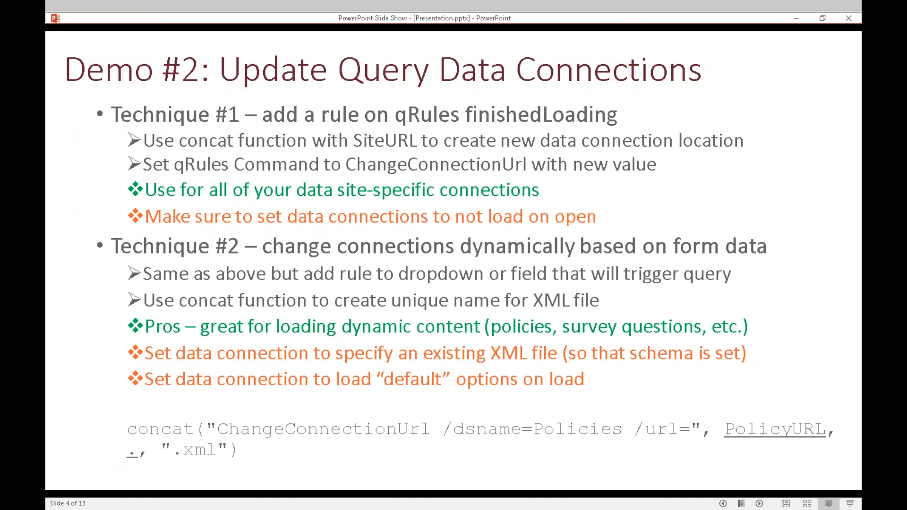
key(alt+Tab)
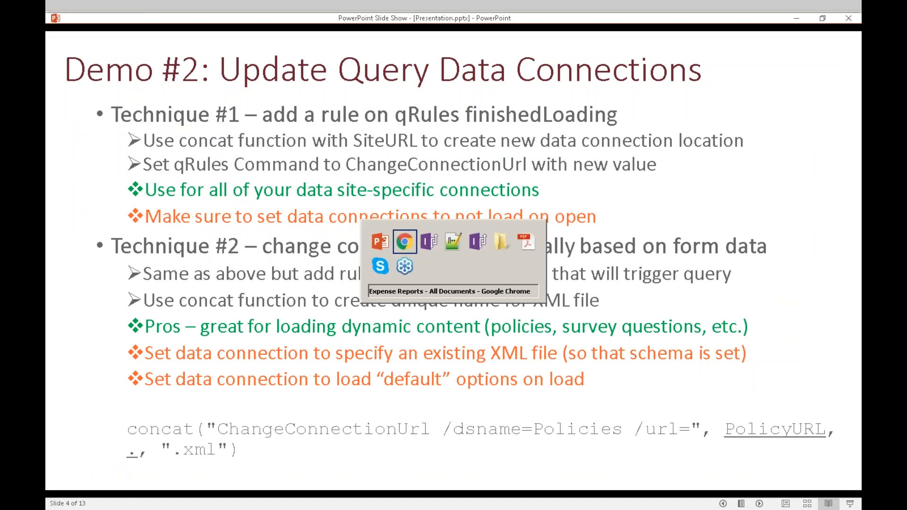
Switch to InfoPath and display the form's Policy view.
key(alt+Tab)
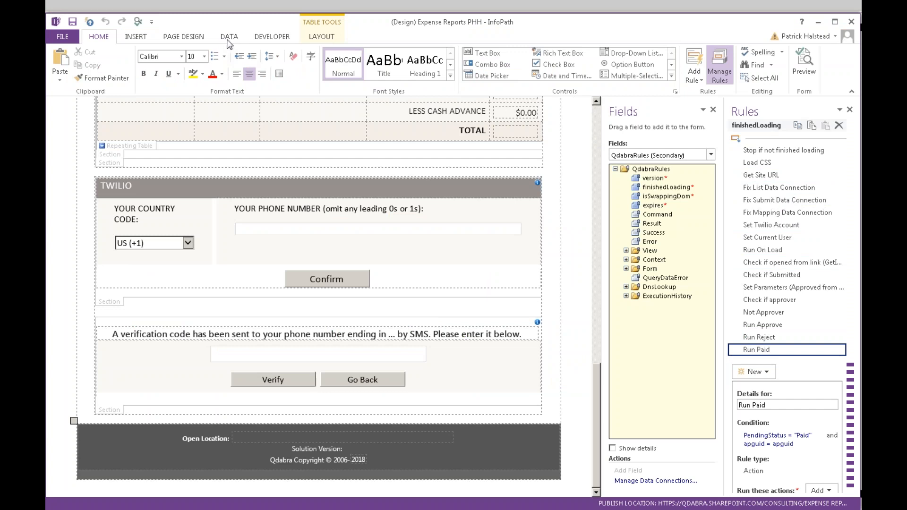
click(183, 37)
click(108, 66)
click(89, 121)
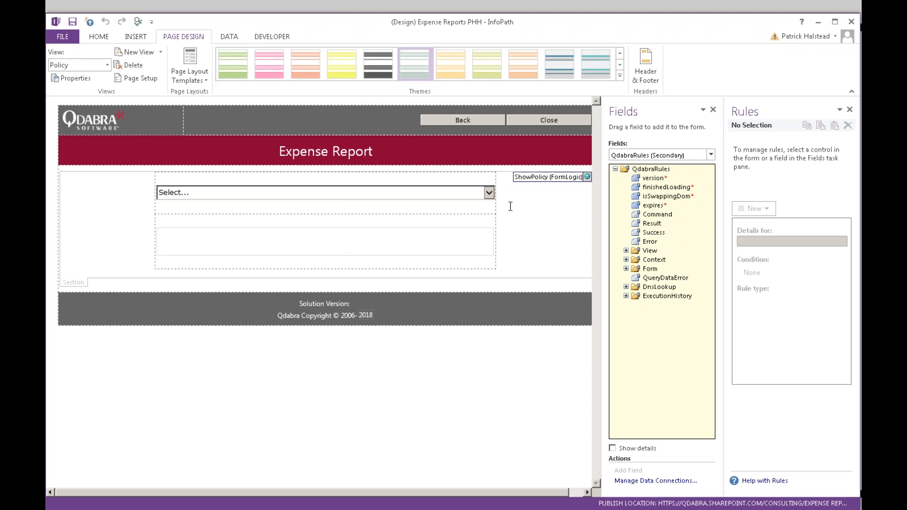
Select the policy view's Language drop-down, switch to Chrome, close the older Expense Report form tab and show the remaining one.
click(415, 193)
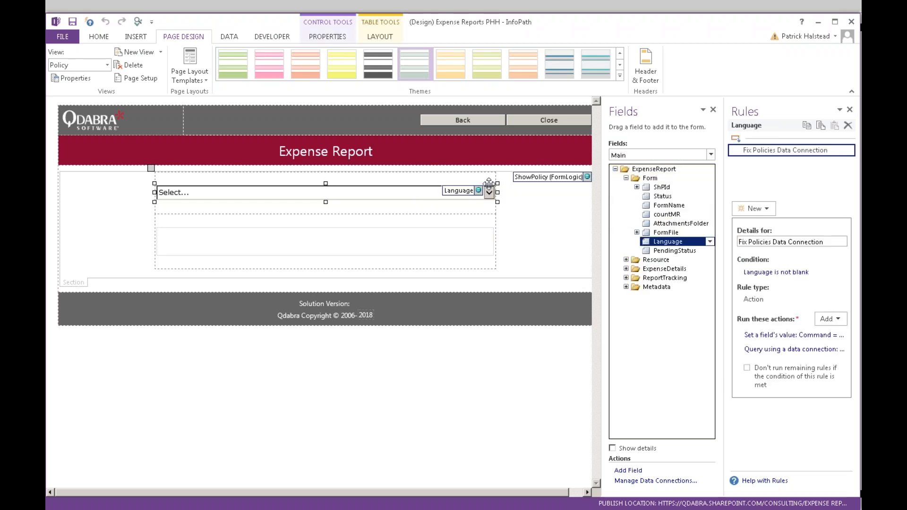
key(alt+Tab)
key(alt+Tab)
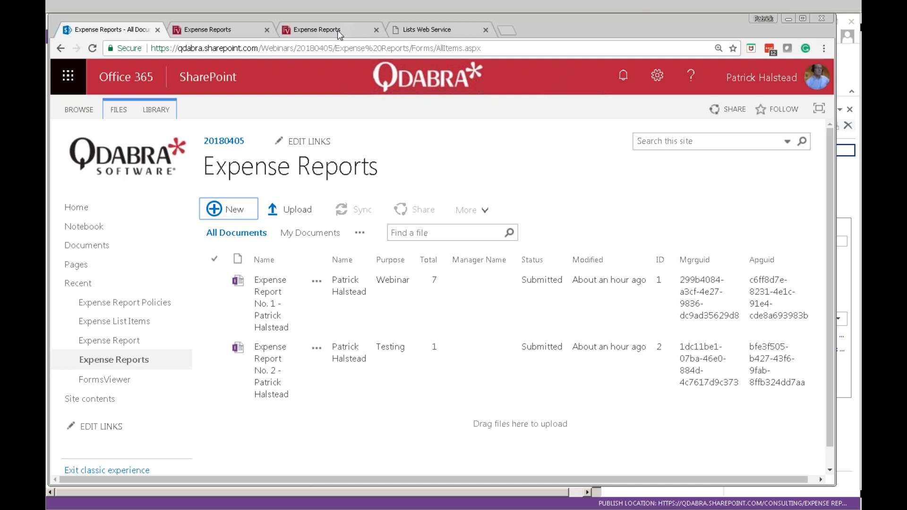
click(320, 30)
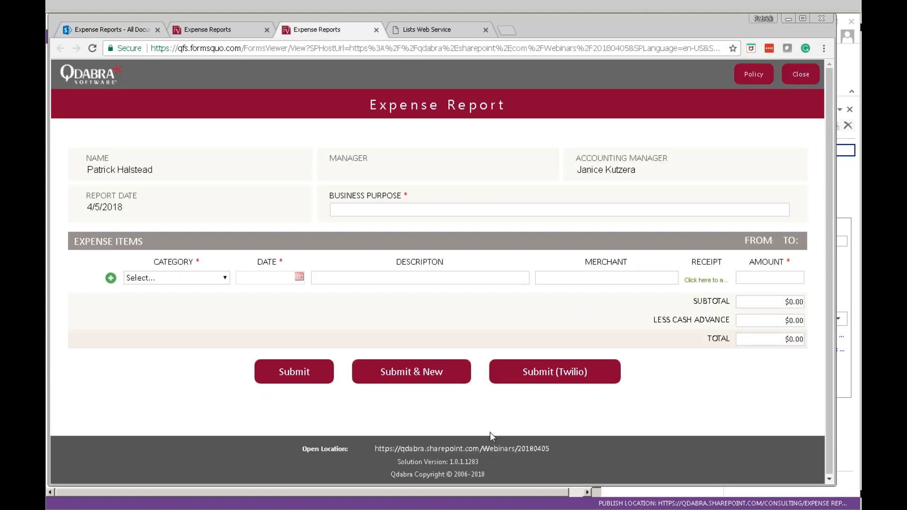
click(376, 30)
click(239, 32)
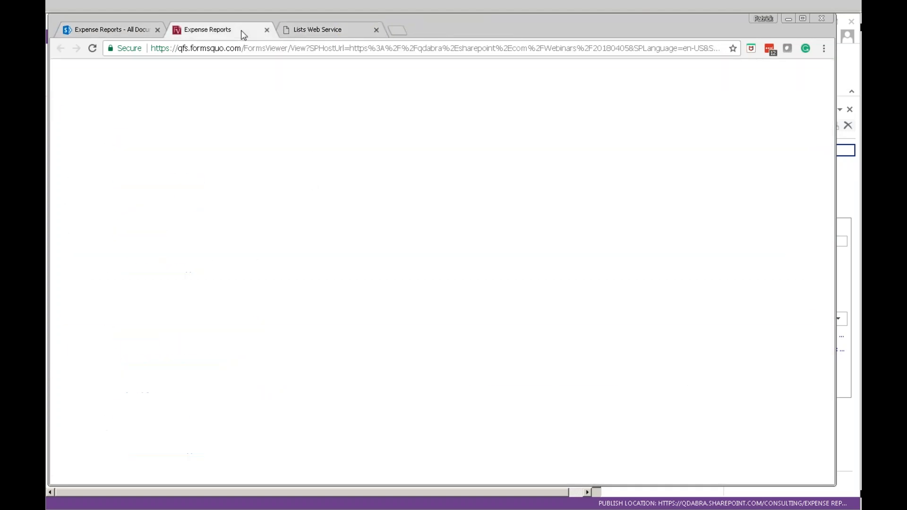
click(104, 350)
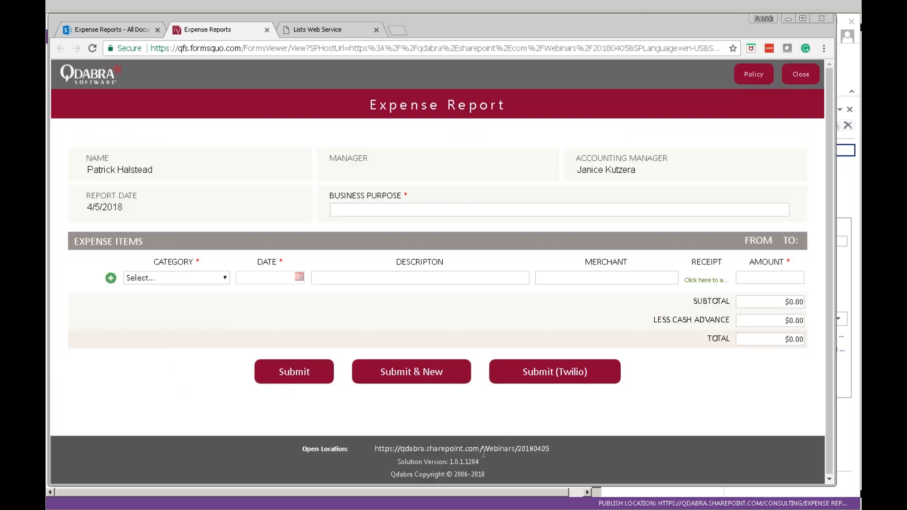
Open the expense form's policy view and test it by loading the English, Filipino and Japanese policies in turn.
click(754, 76)
click(324, 153)
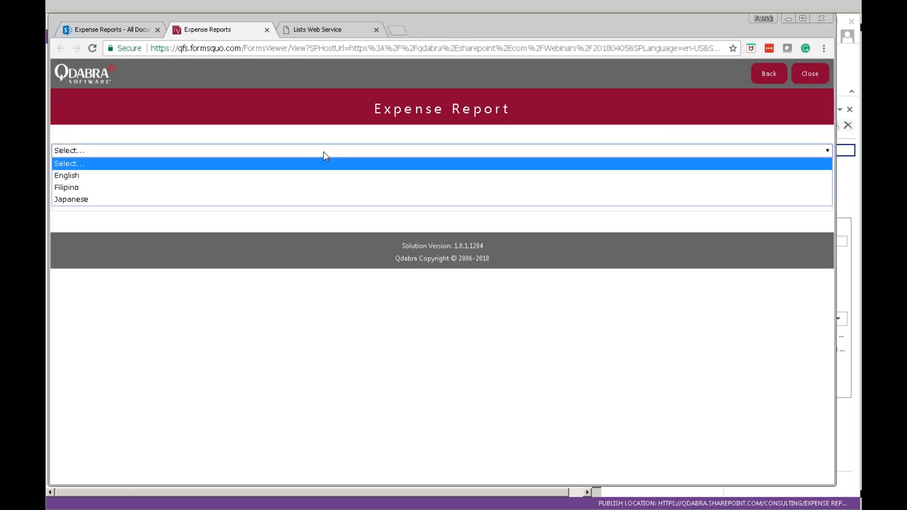
click(283, 177)
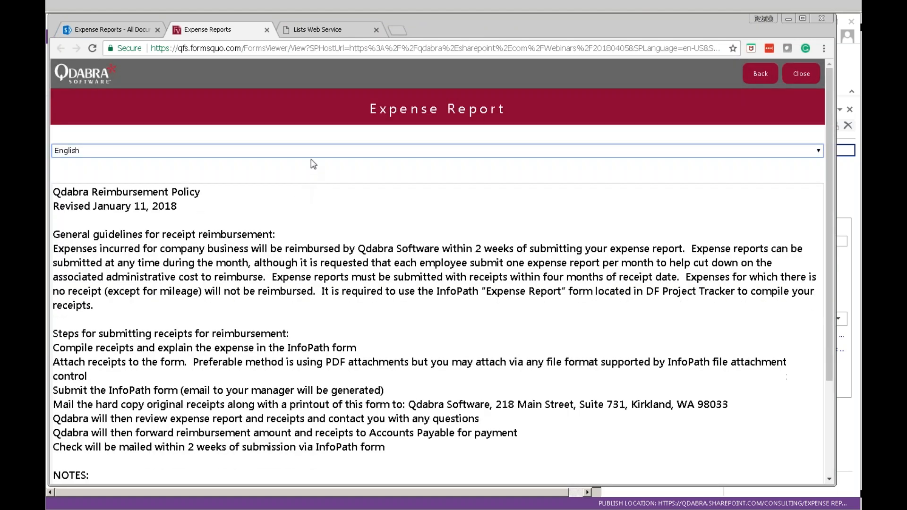
click(311, 154)
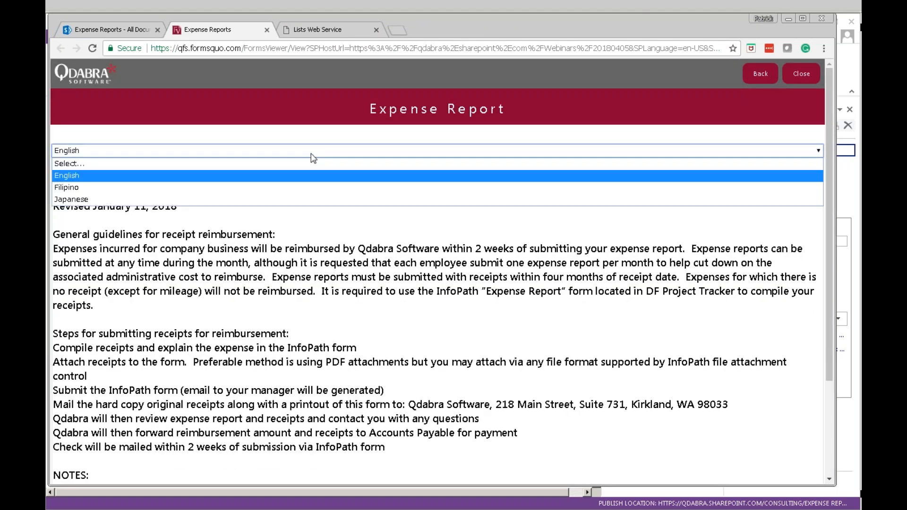
click(271, 188)
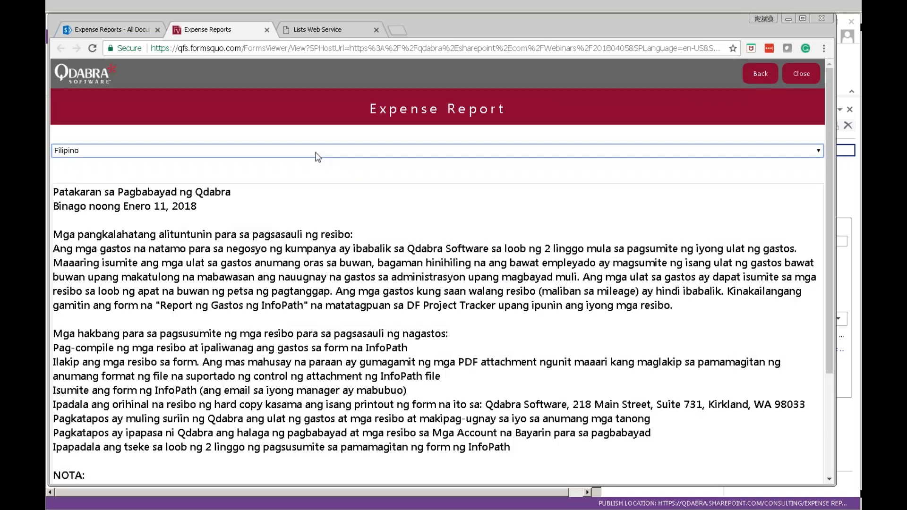
click(316, 156)
click(275, 197)
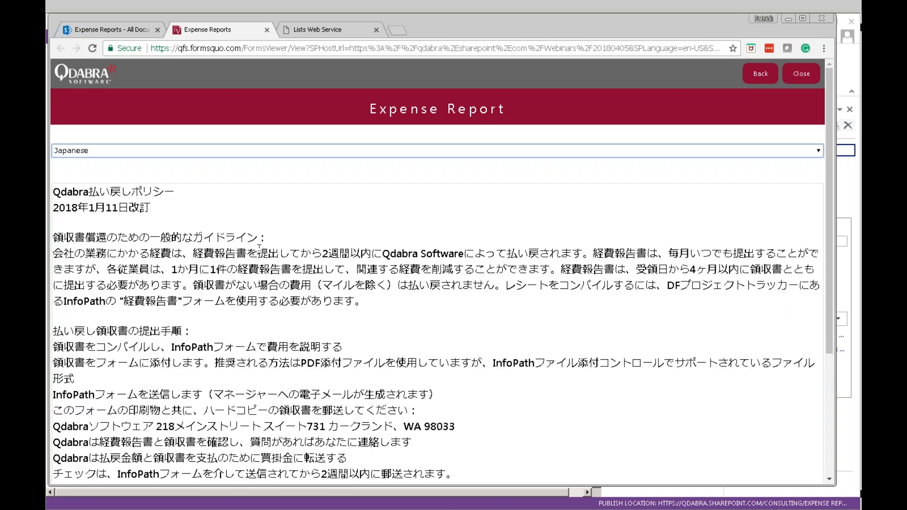
Return to InfoPath and examine the Command formula in the Language field's Fix Policies Data Connection rule, leaving it unedited.
key(alt+Tab)
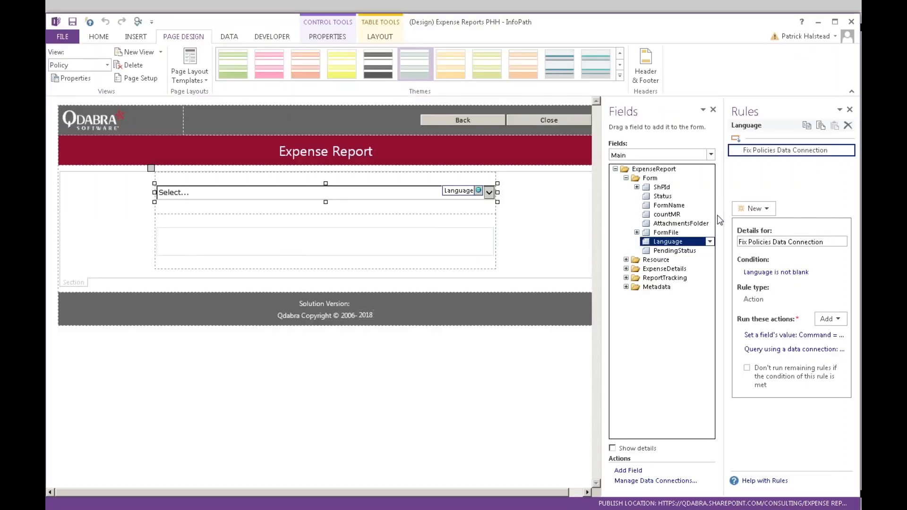
click(788, 335)
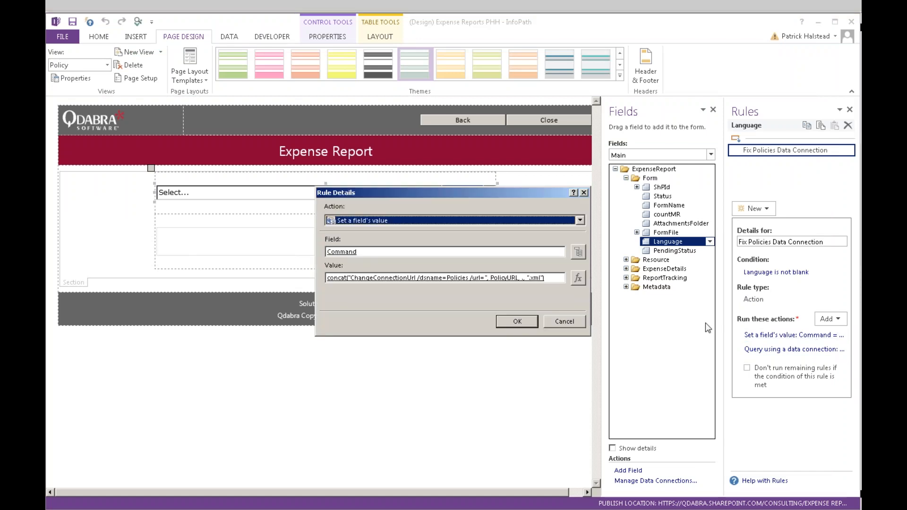
click(578, 278)
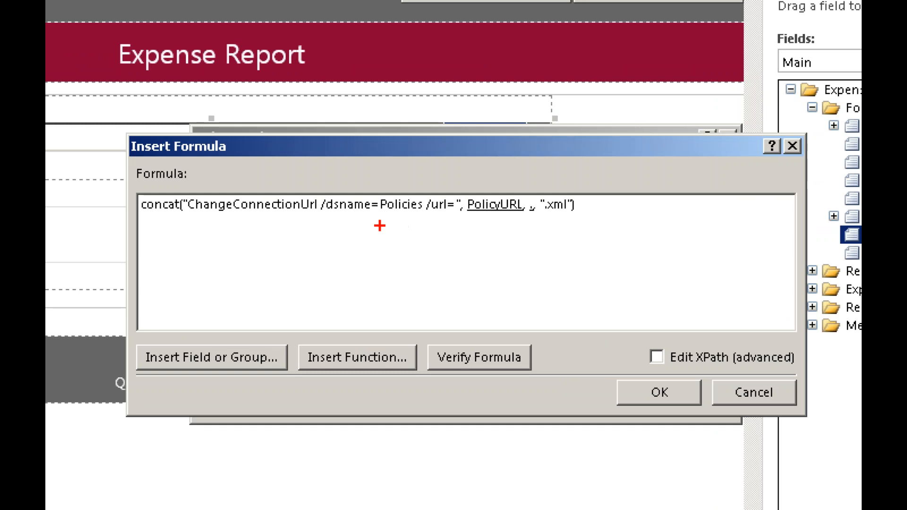
drag(379, 226, 566, 228)
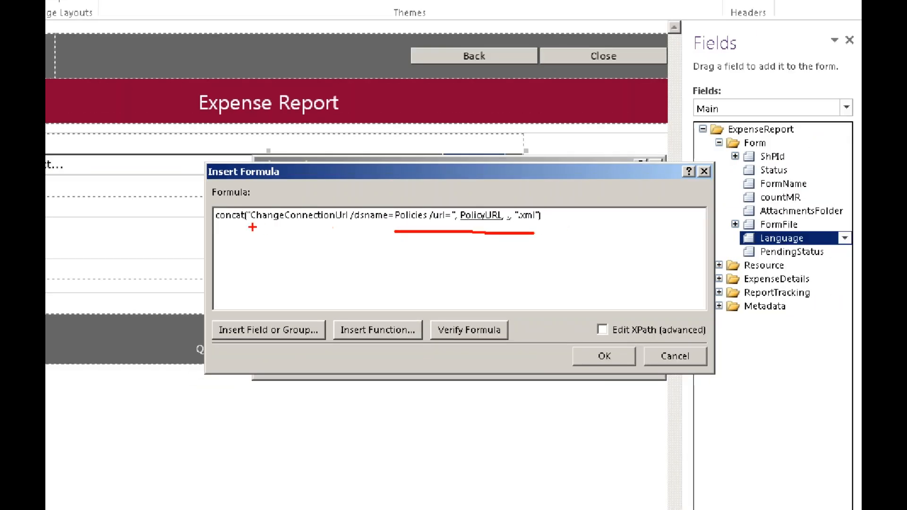
drag(253, 227, 373, 232)
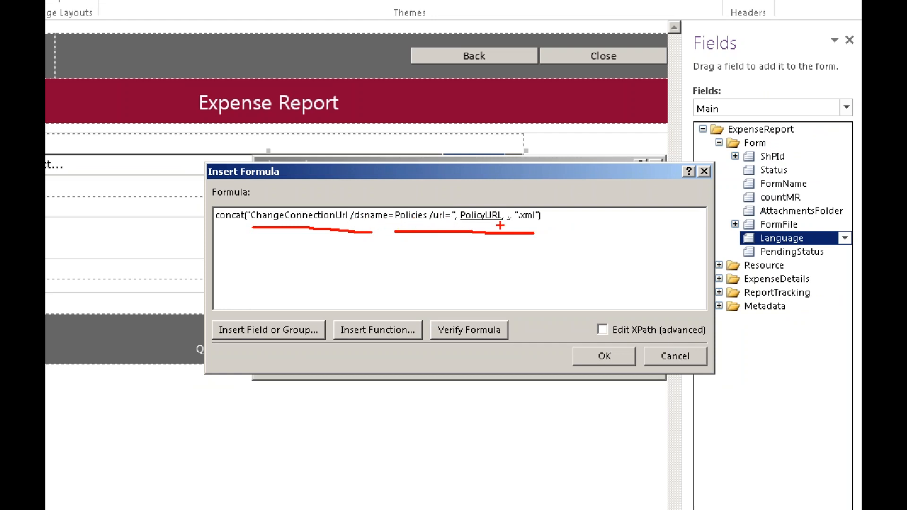
key(Escape)
key(Escape)
key(Escape)
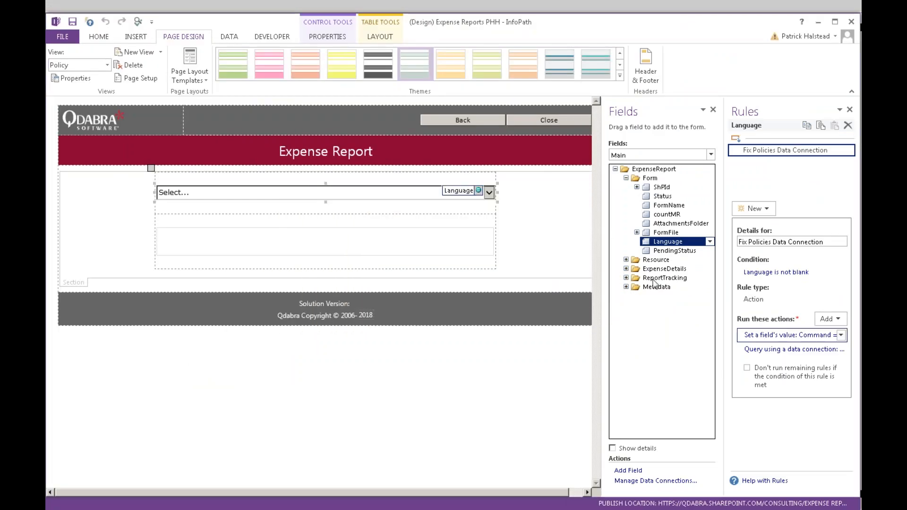
Look through the Metadata fields, and display the Get Site URL rule on the finishedLoading field of the QdabraRules data source.
click(626, 287)
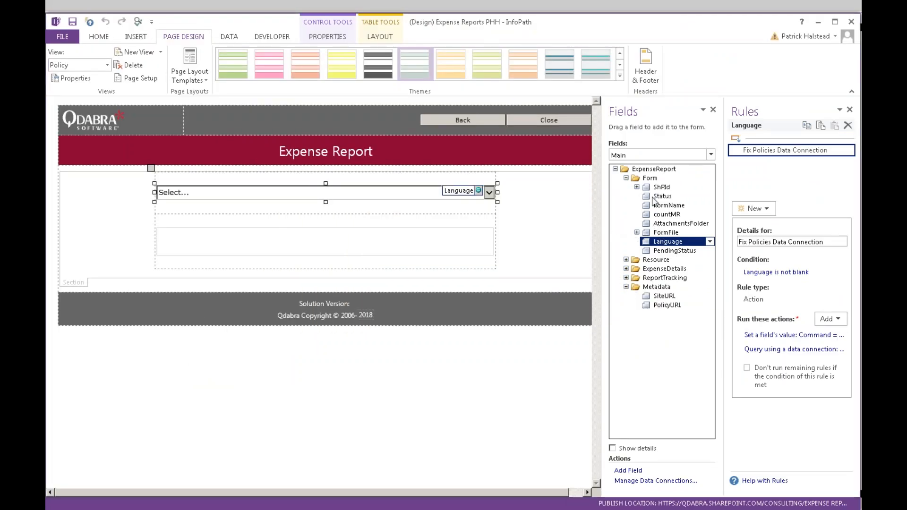
click(662, 156)
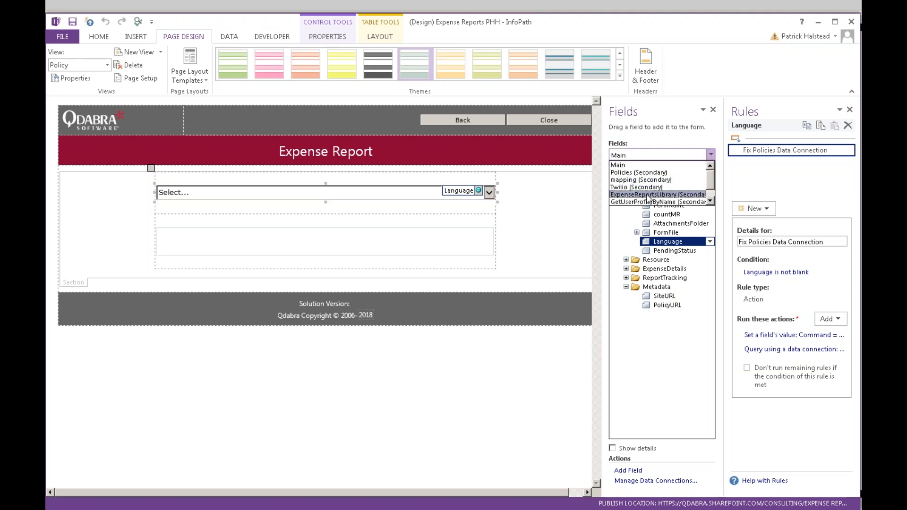
click(711, 195)
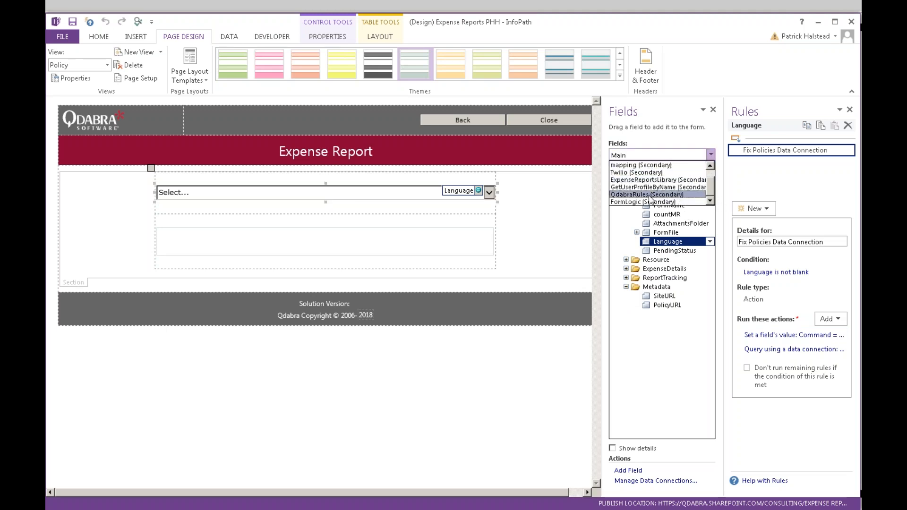
click(647, 195)
click(666, 187)
click(775, 176)
scroll(856, 451, down, 3)
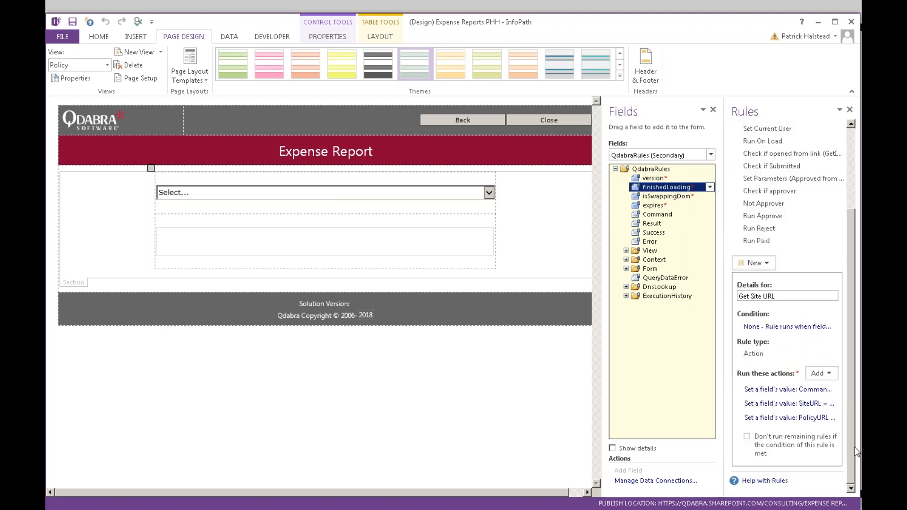
Examine the Get Site URL rule's SiteURL and PolicyURL actions, including the concat formula that builds PolicyURL.
click(806, 403)
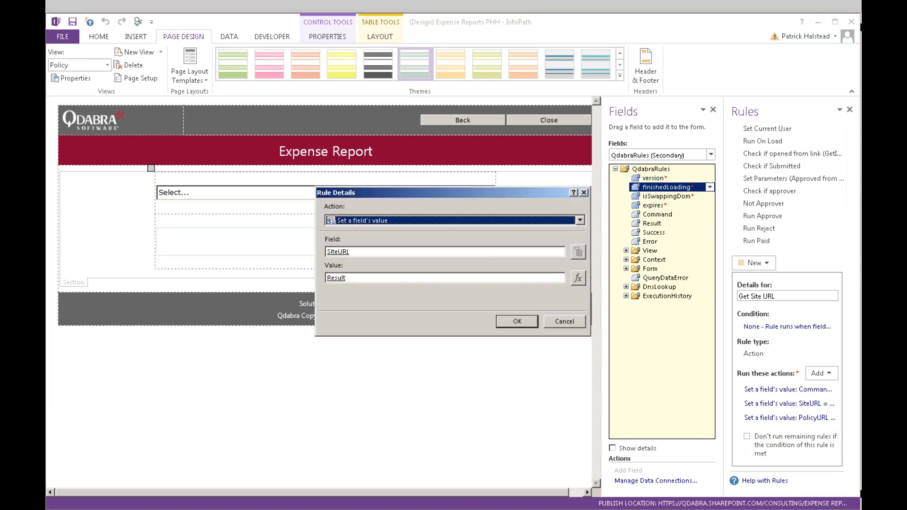
key(Escape)
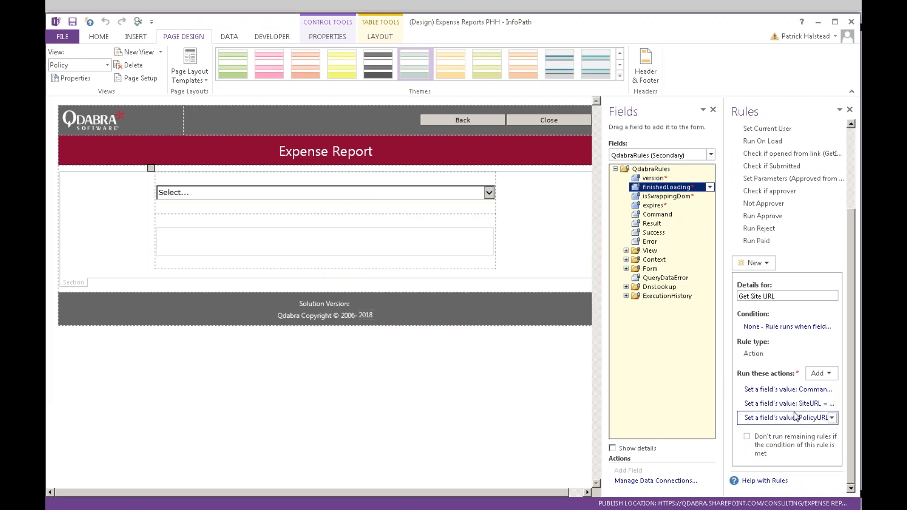
click(790, 417)
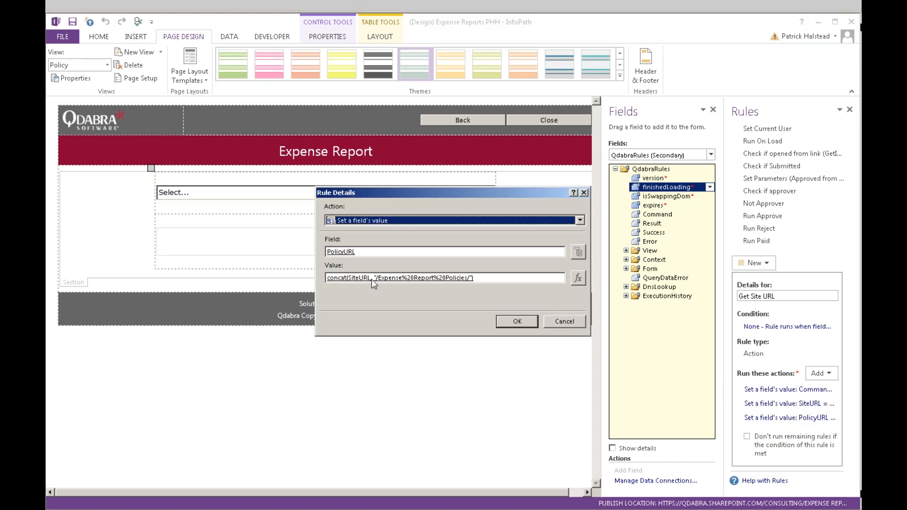
click(577, 278)
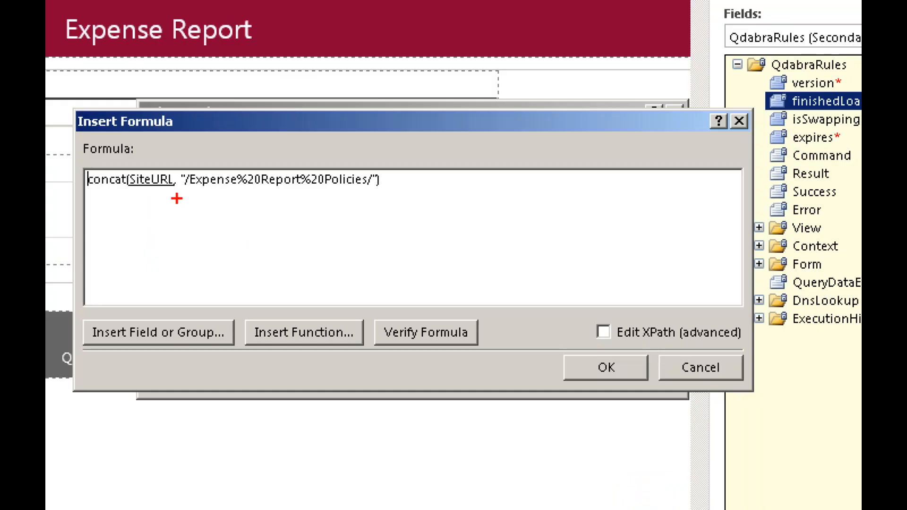
drag(334, 236, 433, 237)
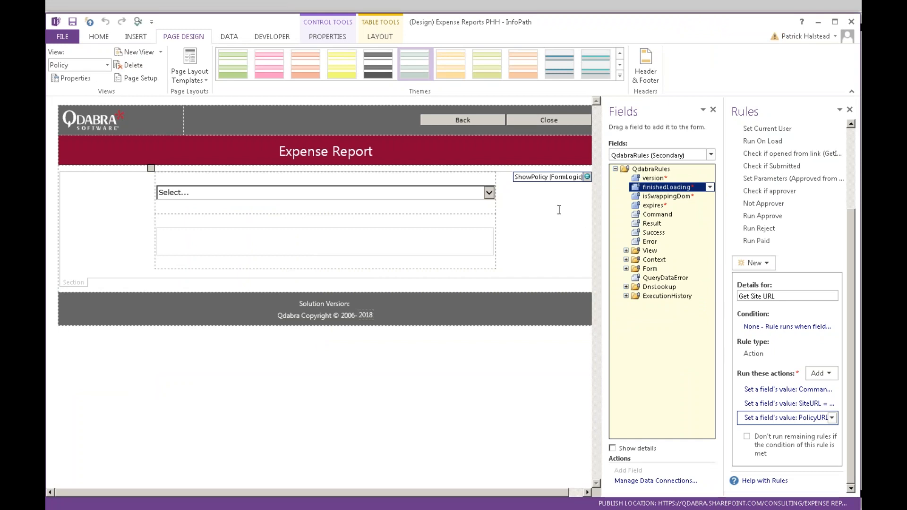
Reselect the Language drop-down and review how its ChangeConnectionUrl formula combines PolicyURL, the current field and ".xml".
click(392, 195)
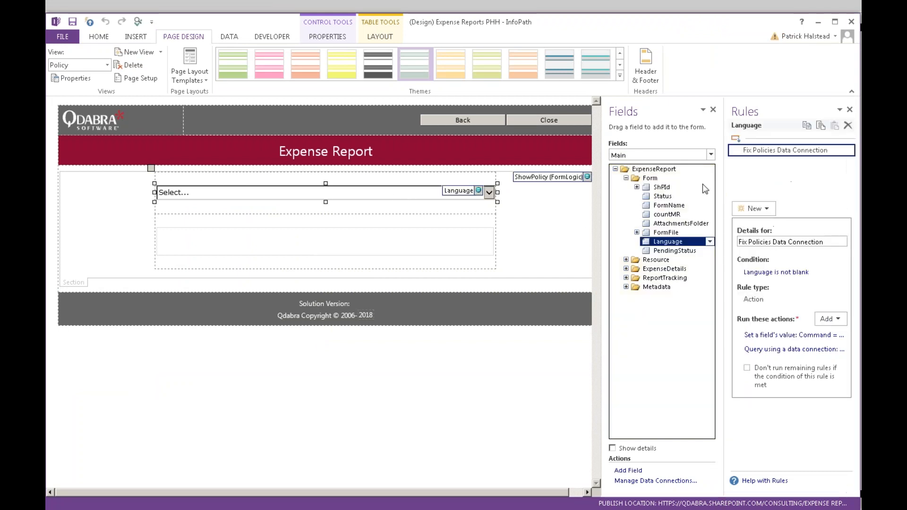
click(798, 336)
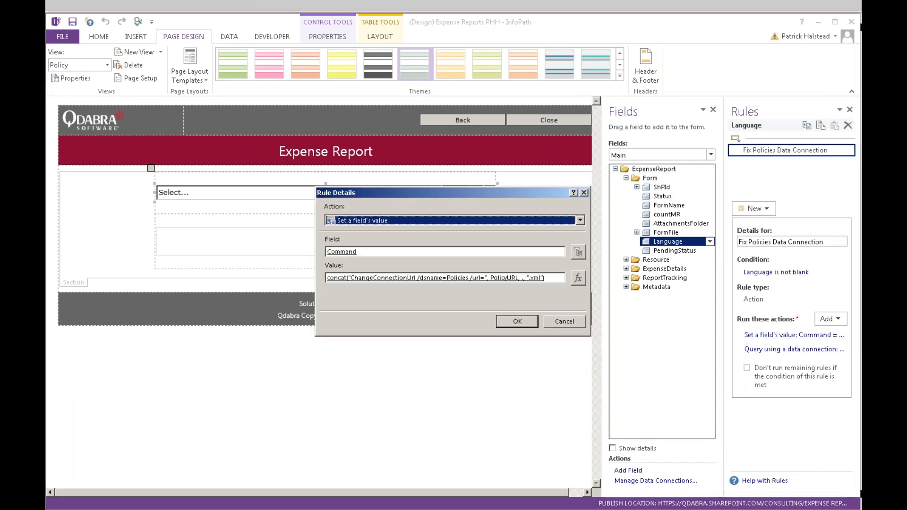
click(578, 278)
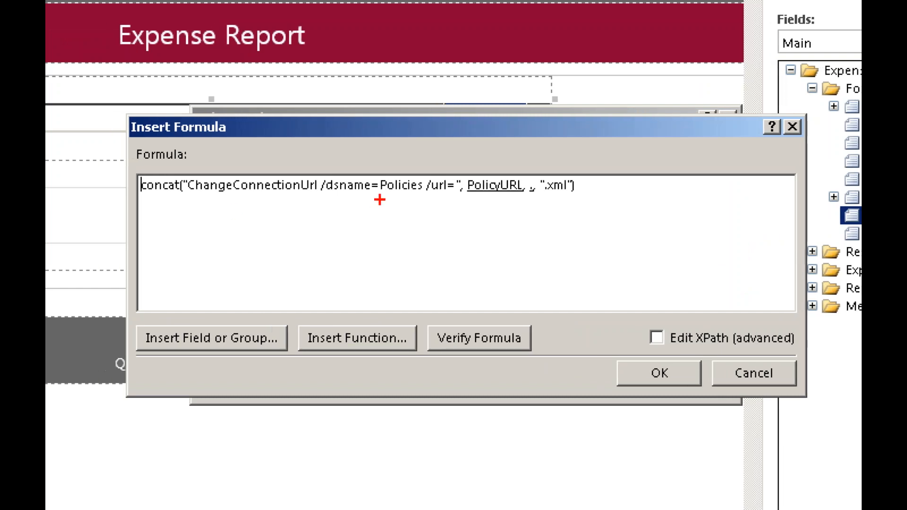
drag(353, 202, 440, 202)
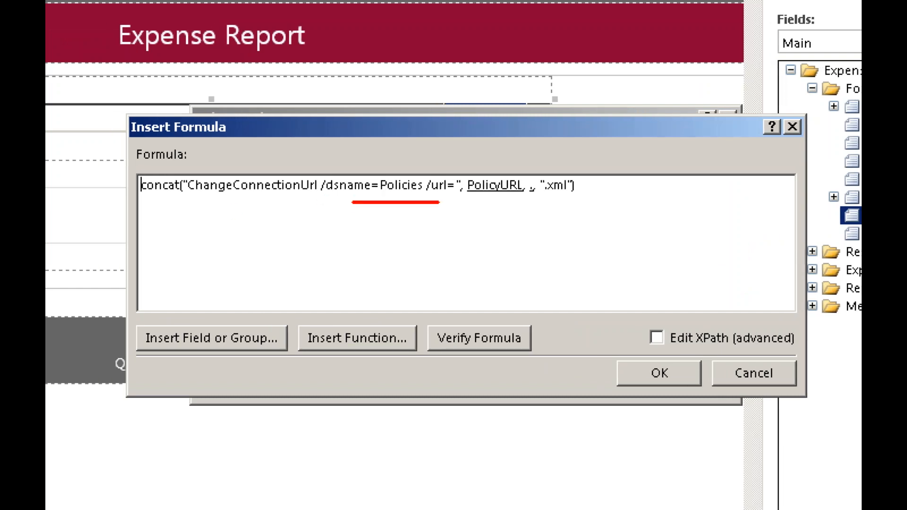
mouse_move(497, 204)
mouse_down()
mouse_move(498, 253)
mouse_move(500, 203)
mouse_move(511, 216)
mouse_move(534, 204)
mouse_up()
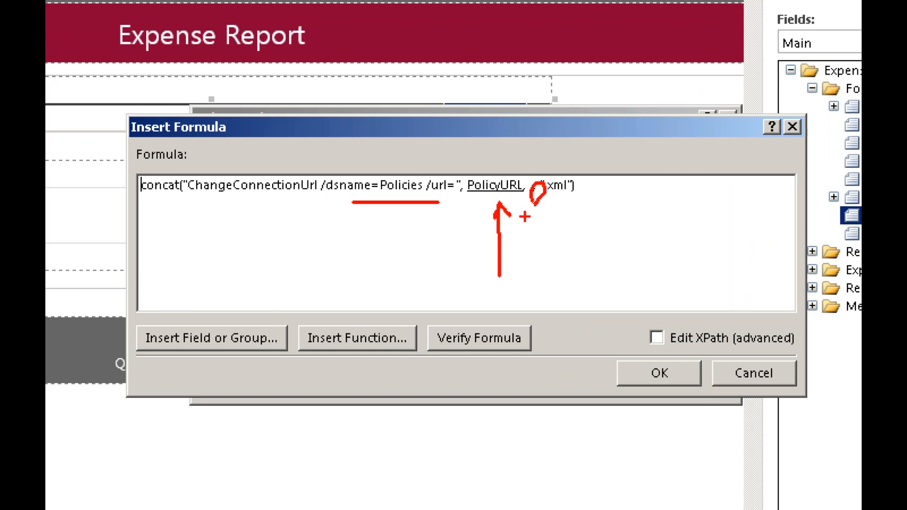
drag(539, 194, 534, 202)
key(Escape)
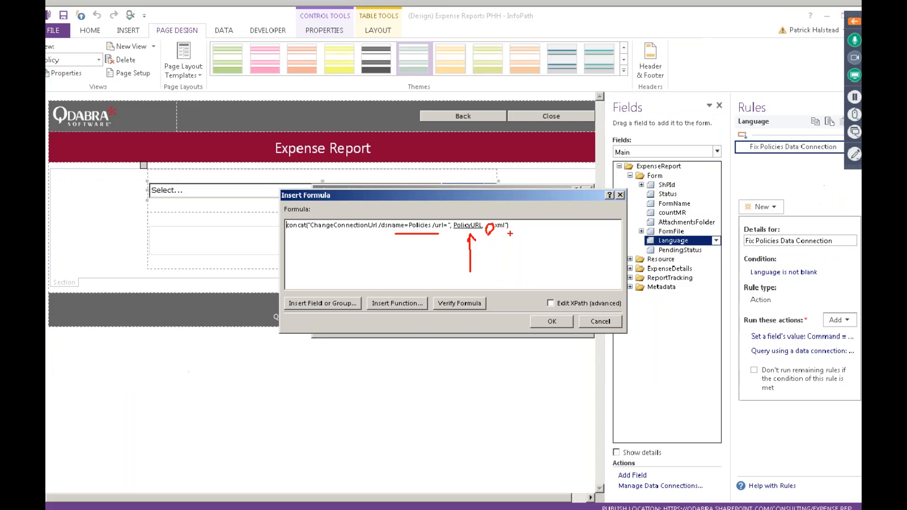
key(Escape)
key(Escape)
Switch to Chrome, open the Expense Report Policies library from the Expense Reports site, and start a new policy form.
key(alt+Tab)
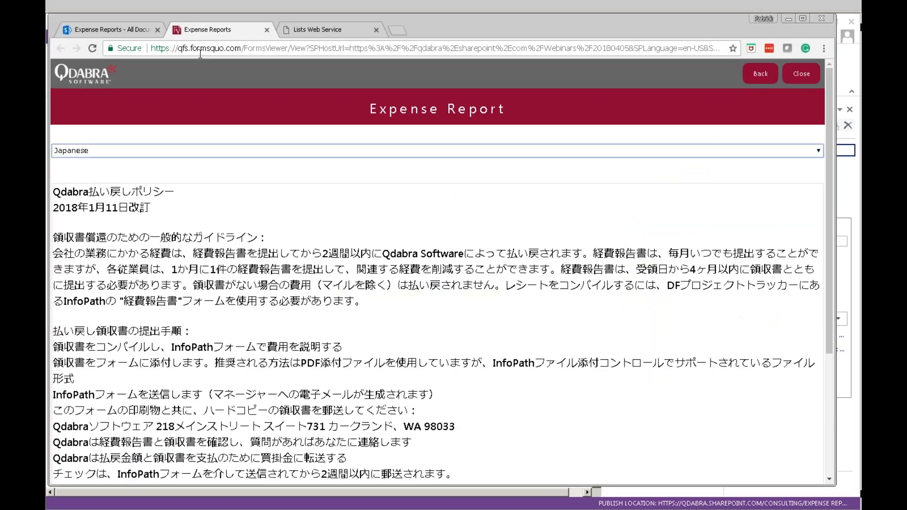
click(121, 29)
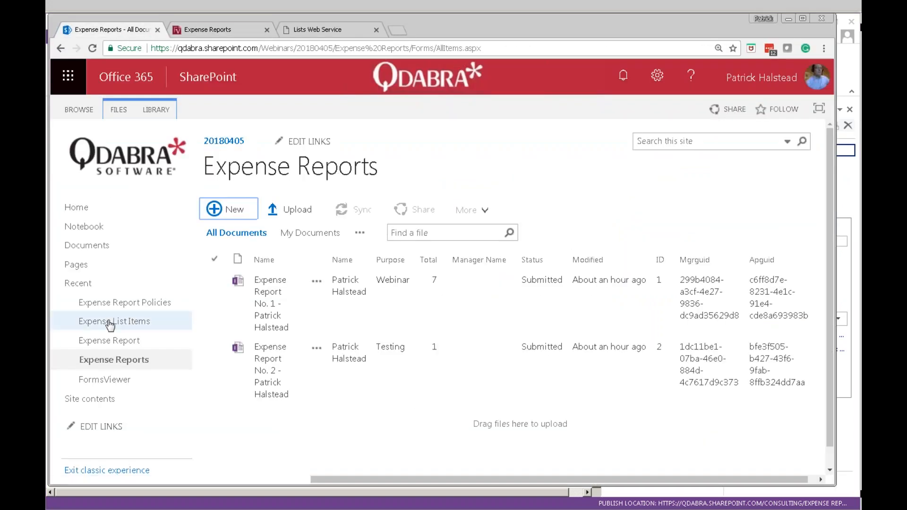
click(142, 306)
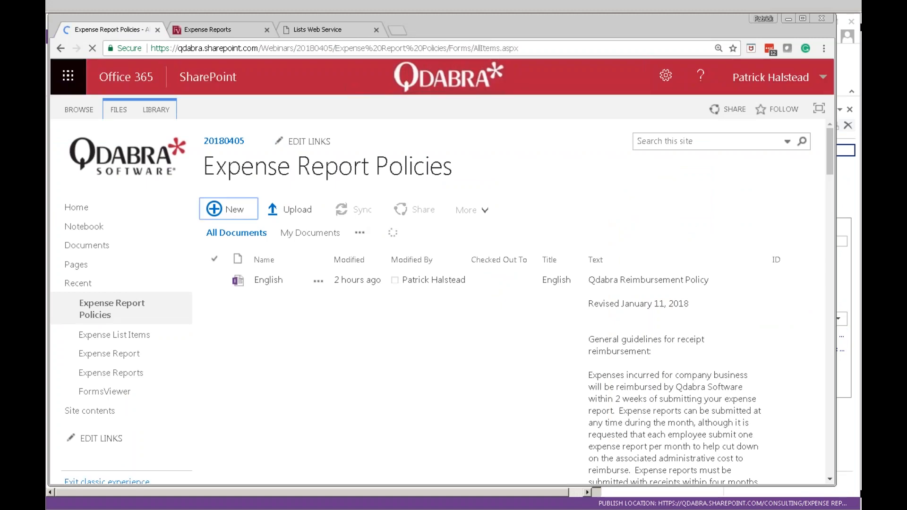
click(229, 209)
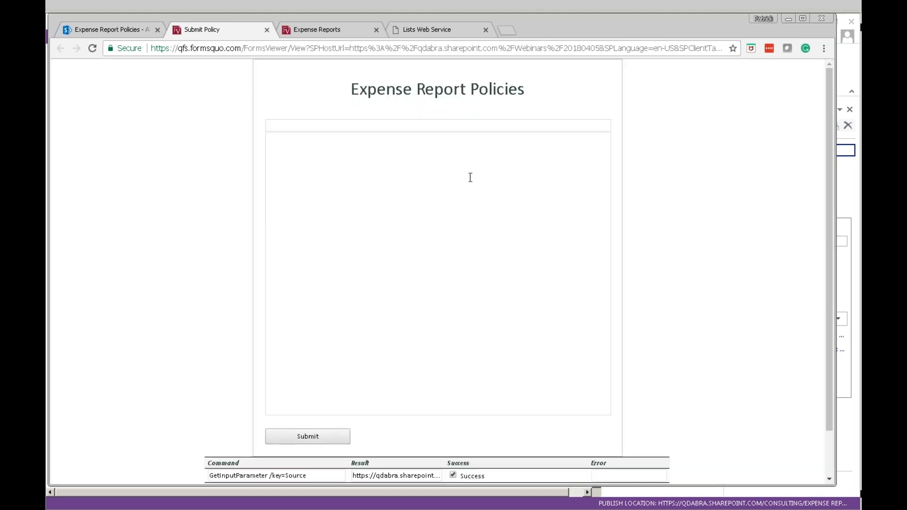
Fill in the new policy form with the title "French" and the policy text "123", and submit it.
click(433, 126)
text(French)
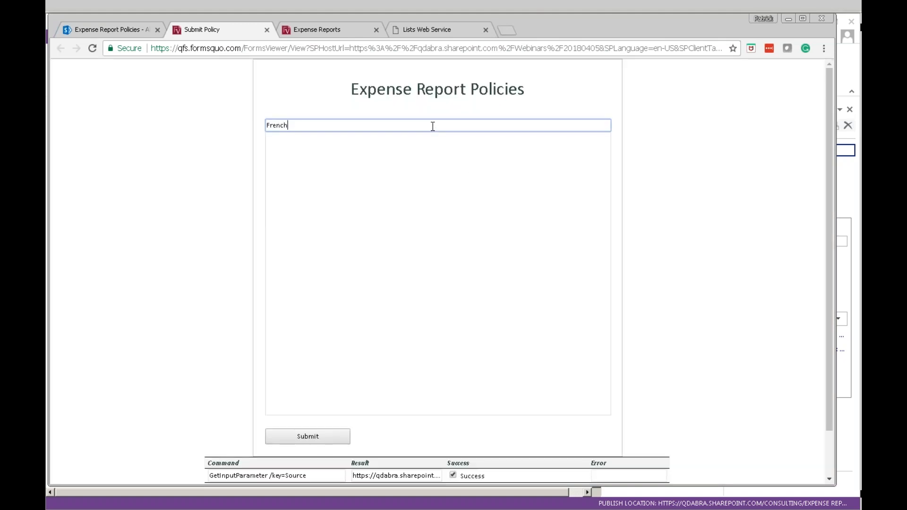
click(423, 164)
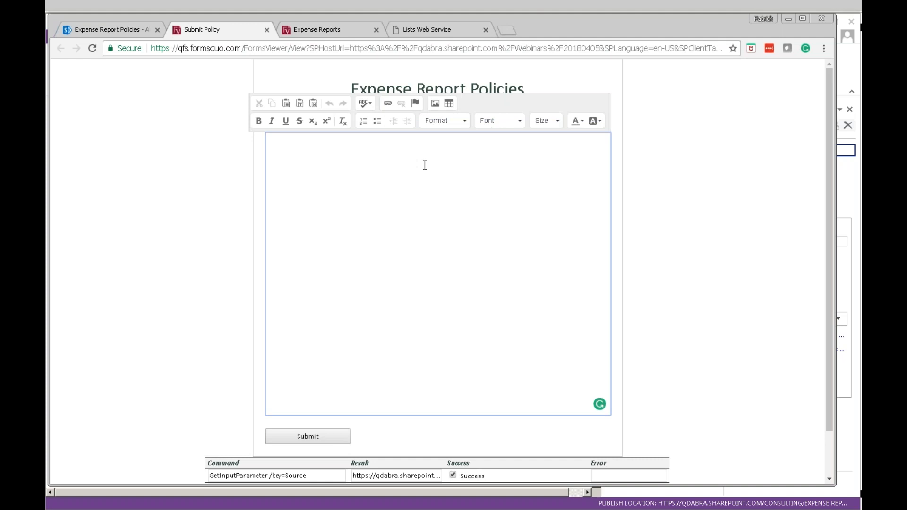
key(alt+Tab)
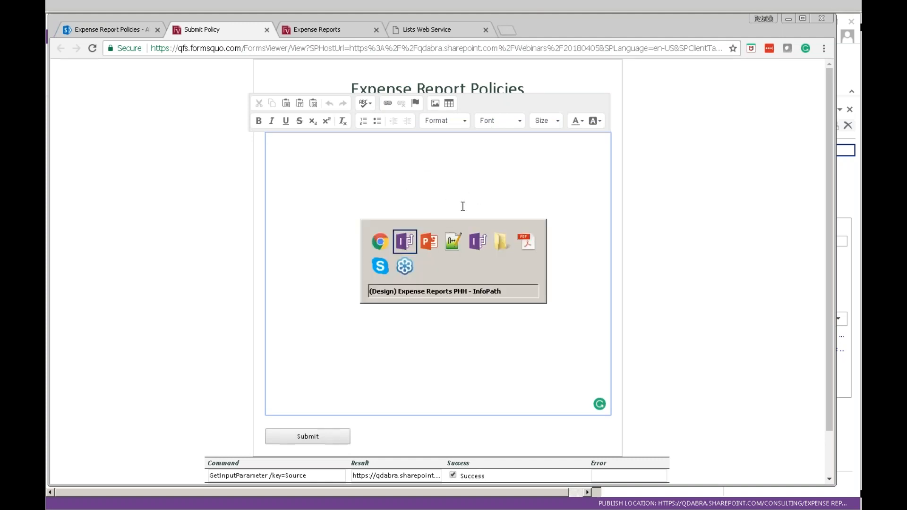
key(alt+Tab)
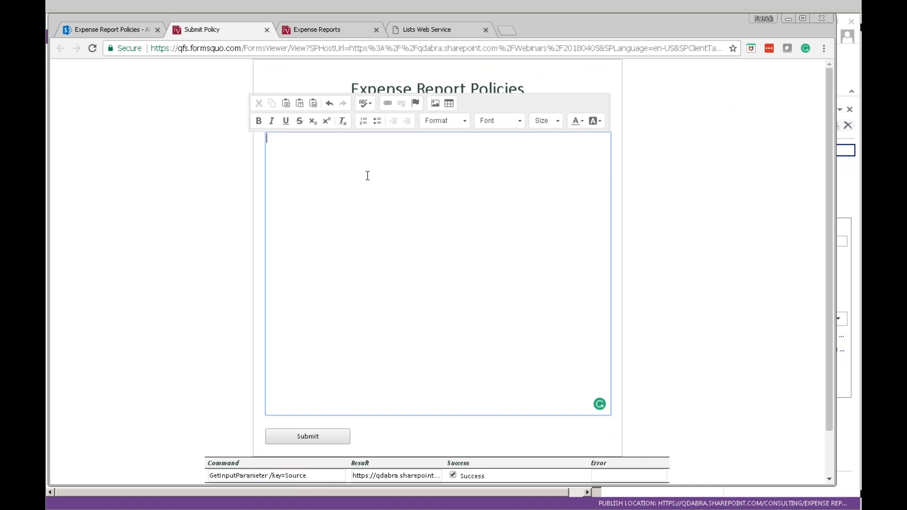
text(123)
click(345, 436)
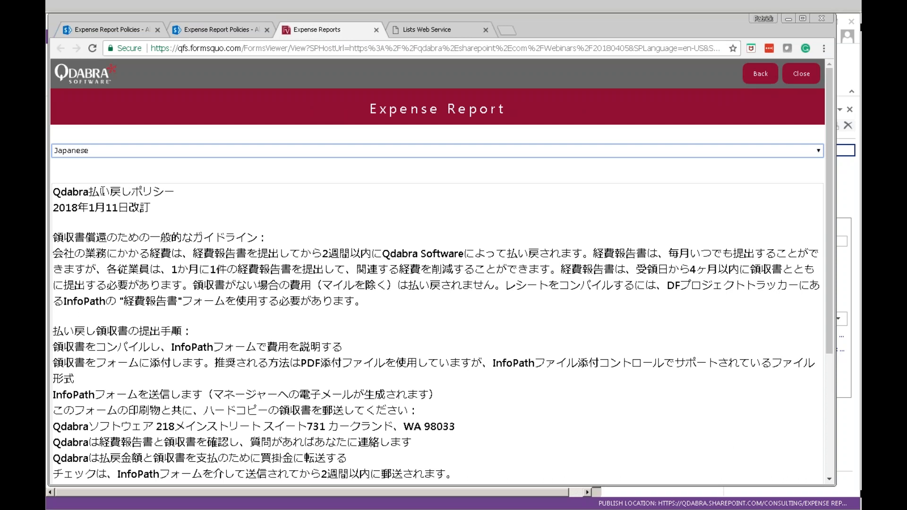
Check the language choices in the open expense report's policy view, close that report, and check them again in a new one.
click(122, 154)
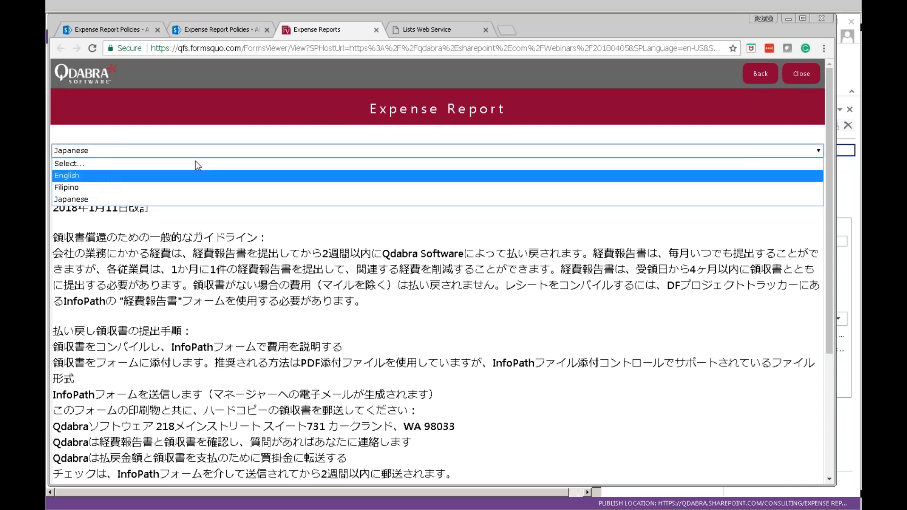
click(797, 76)
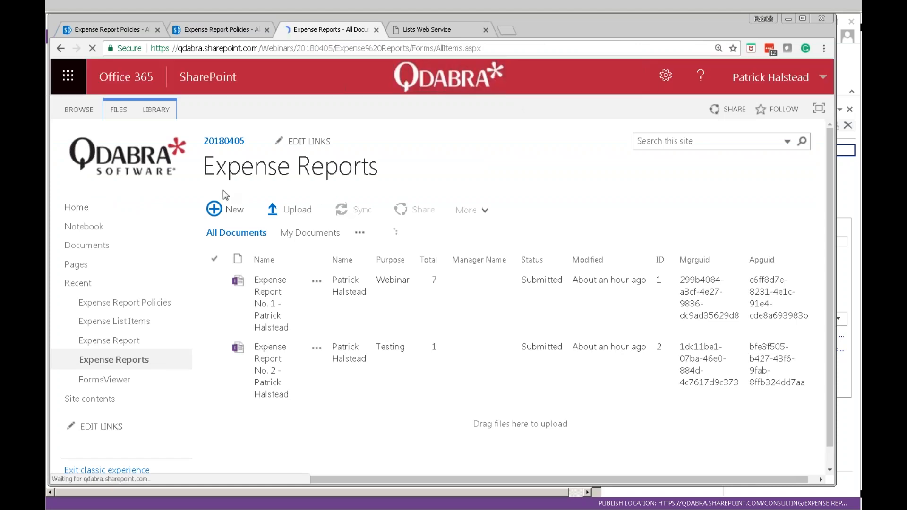
click(227, 208)
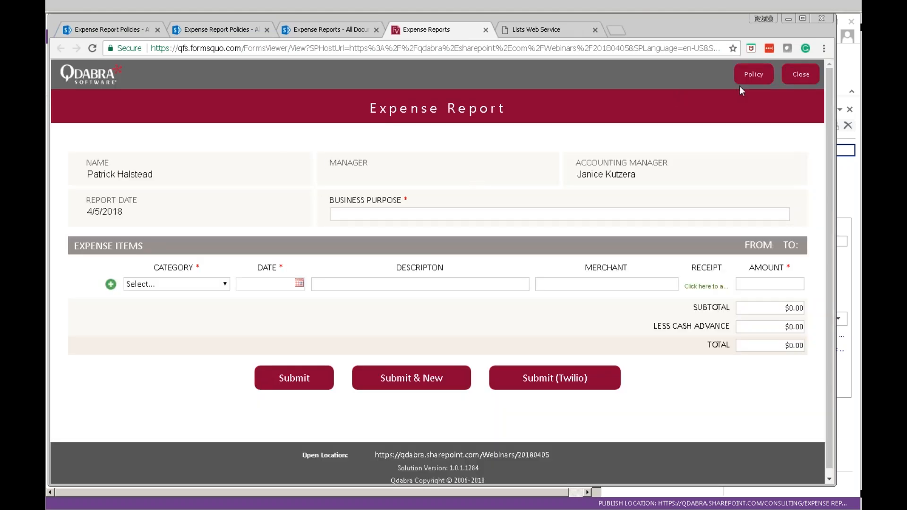
click(747, 74)
click(425, 151)
Look through the Expense Report Policies library for the submitted French policy.
click(226, 30)
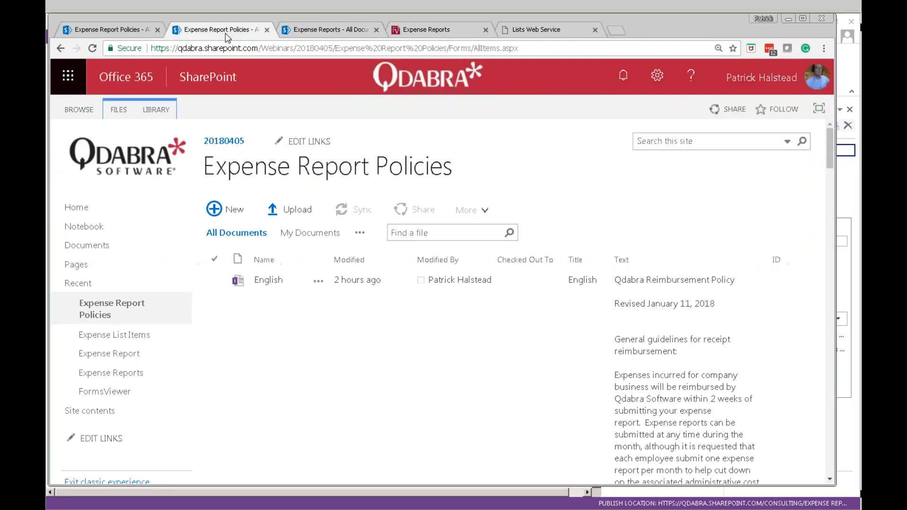
scroll(315, 321, down, 15)
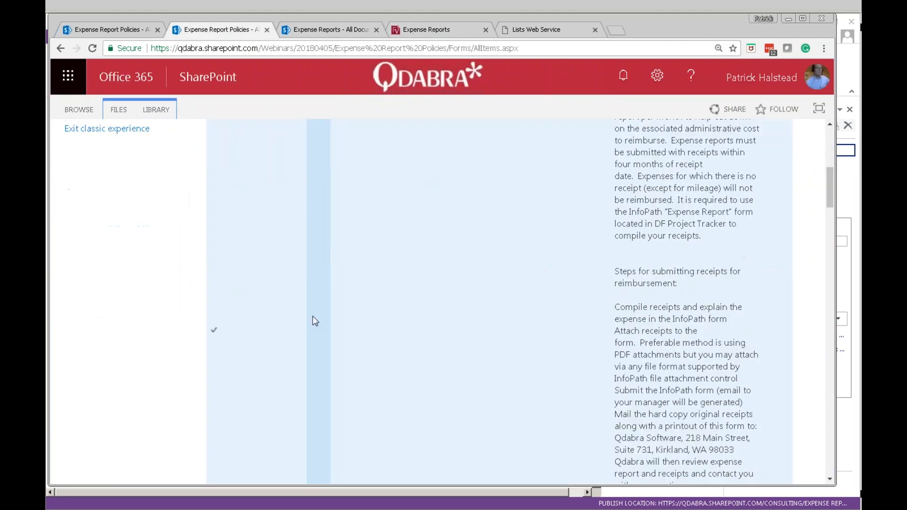
scroll(315, 321, up, 4)
scroll(315, 321, down, 15)
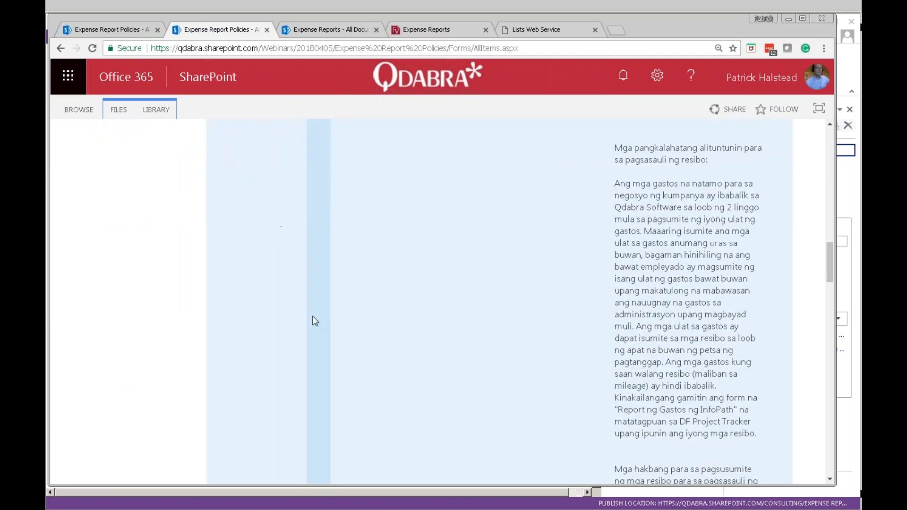
scroll(315, 321, down, 6)
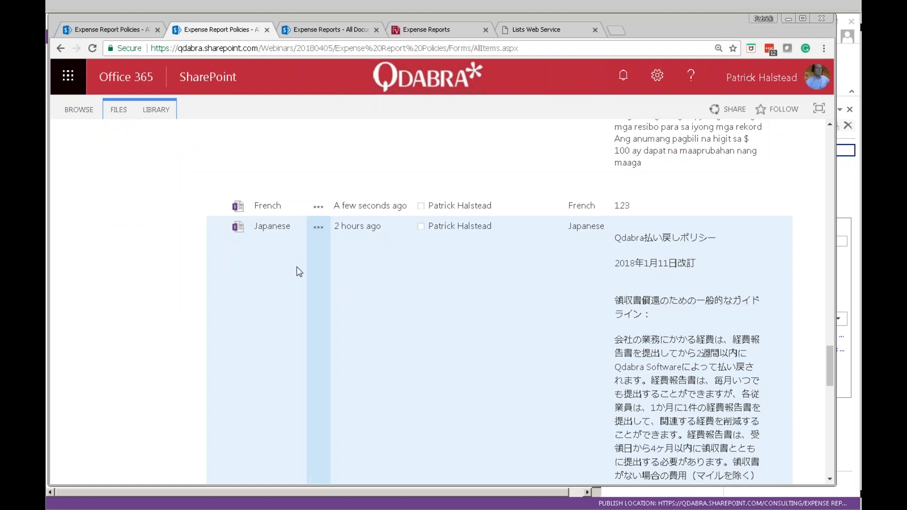
scroll(297, 268, up, 12)
Switch to InfoPath, add the choice "French" to the Language drop-down list box, and save the form template.
key(alt+Tab)
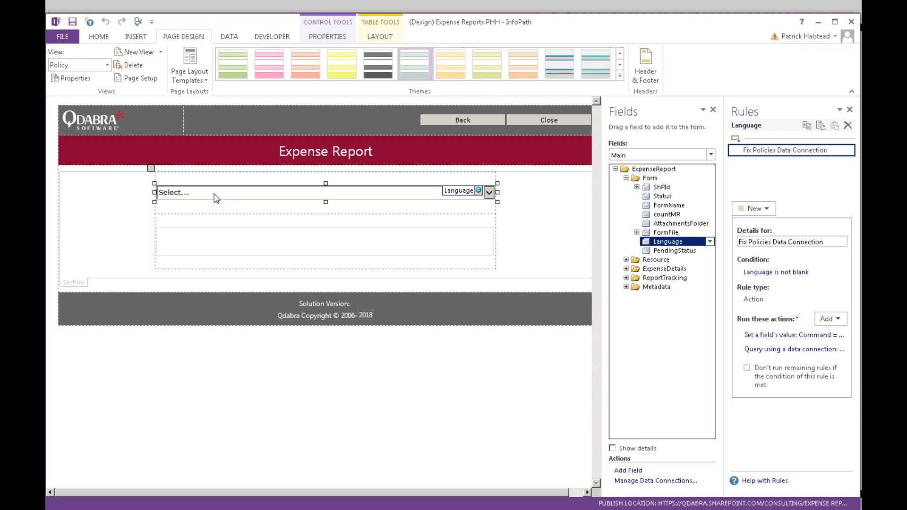
right_click(214, 194)
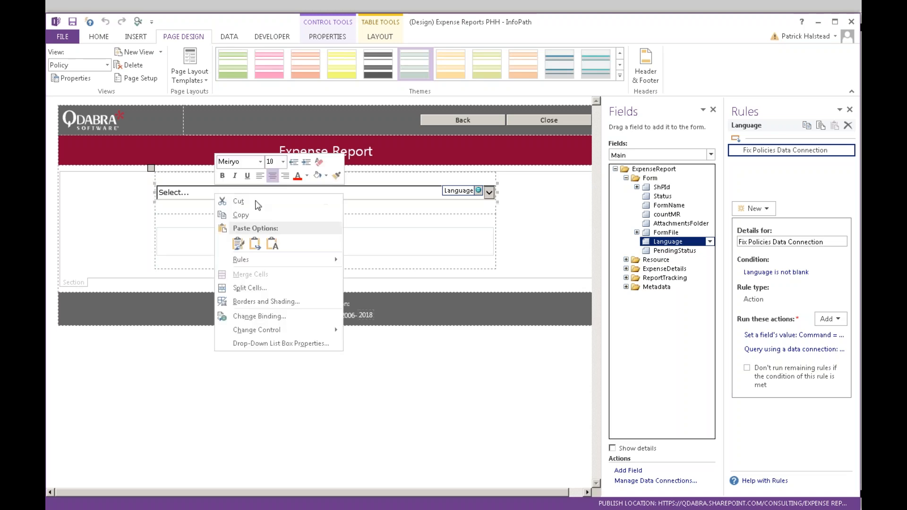
click(274, 345)
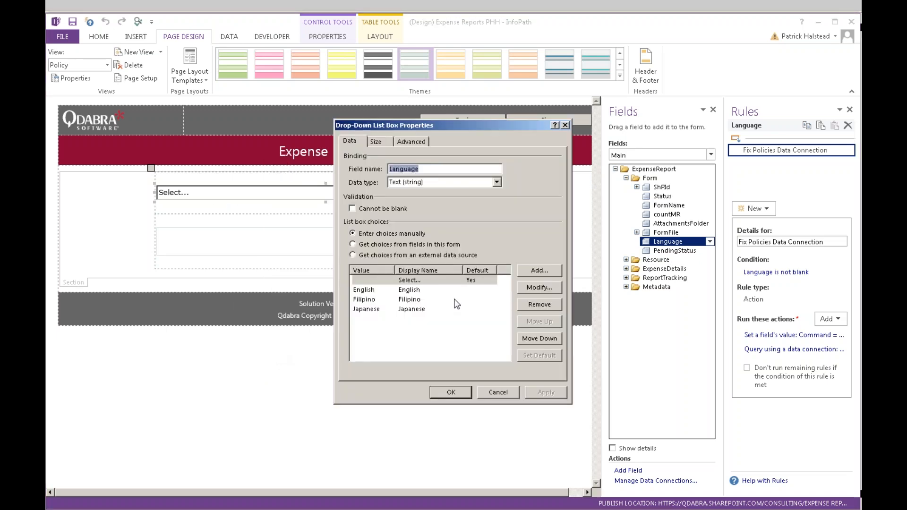
click(540, 271)
text(Fren)
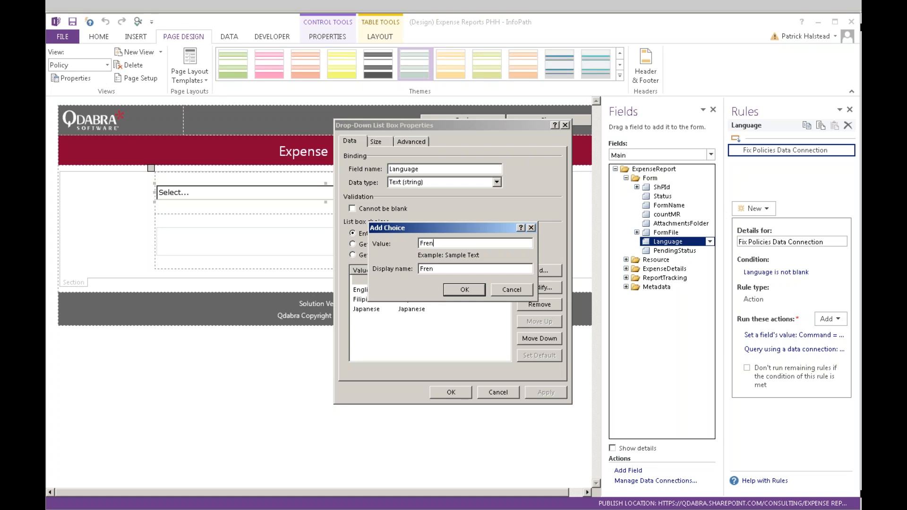
text(ch)
click(455, 290)
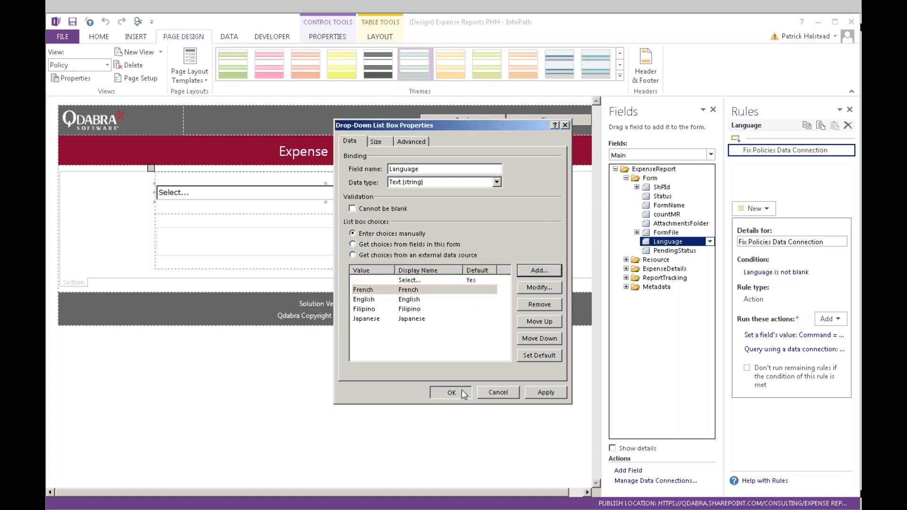
click(462, 390)
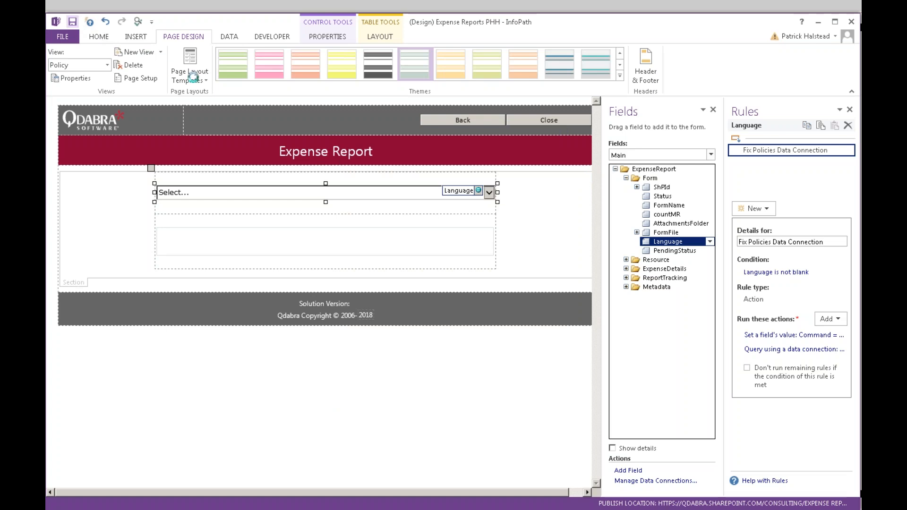
Switch to Chrome and update the Expense Reports template in FormsViewer with the revised form template file.
key(alt+Tab)
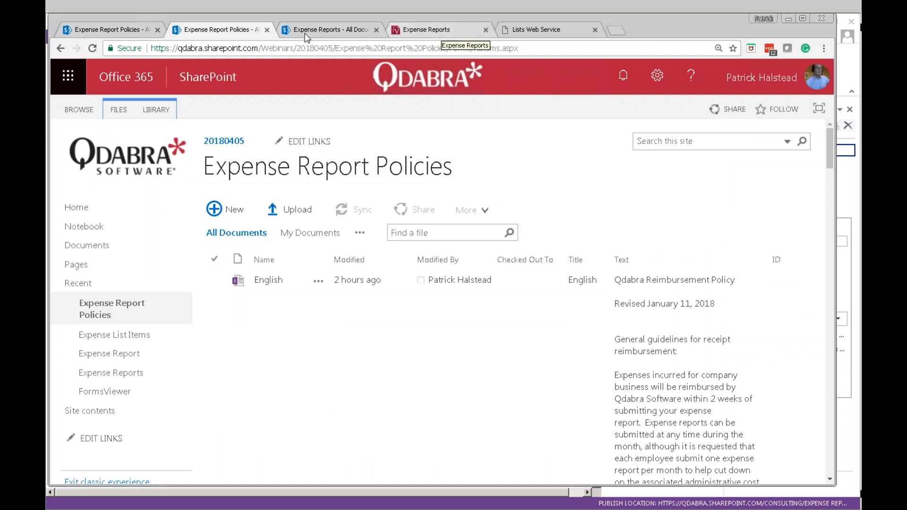
click(98, 34)
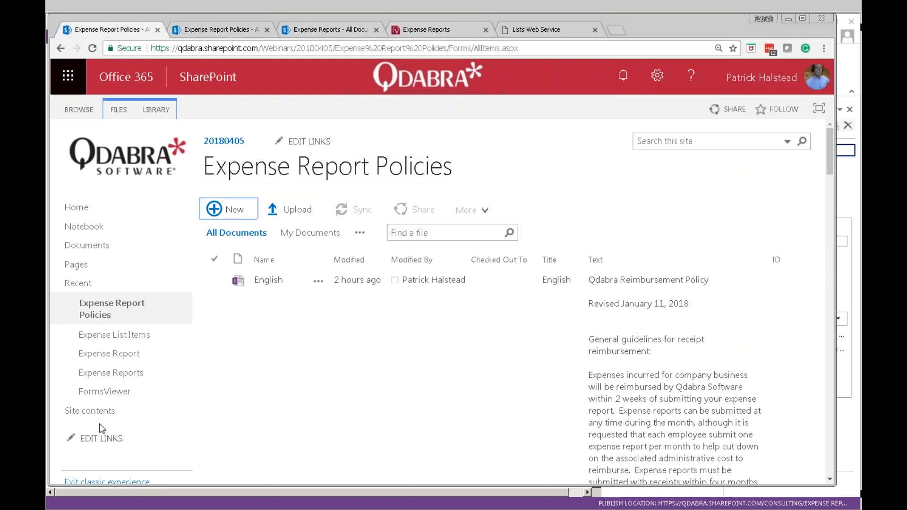
click(156, 391)
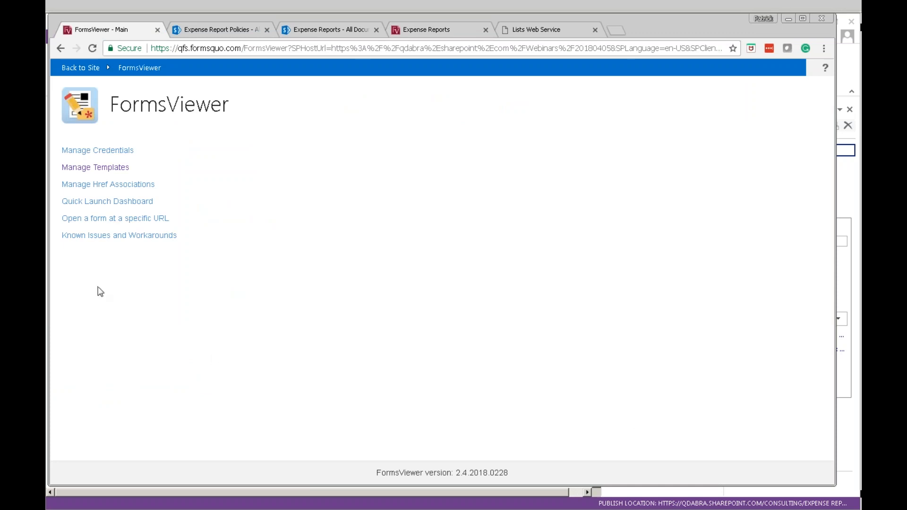
click(110, 171)
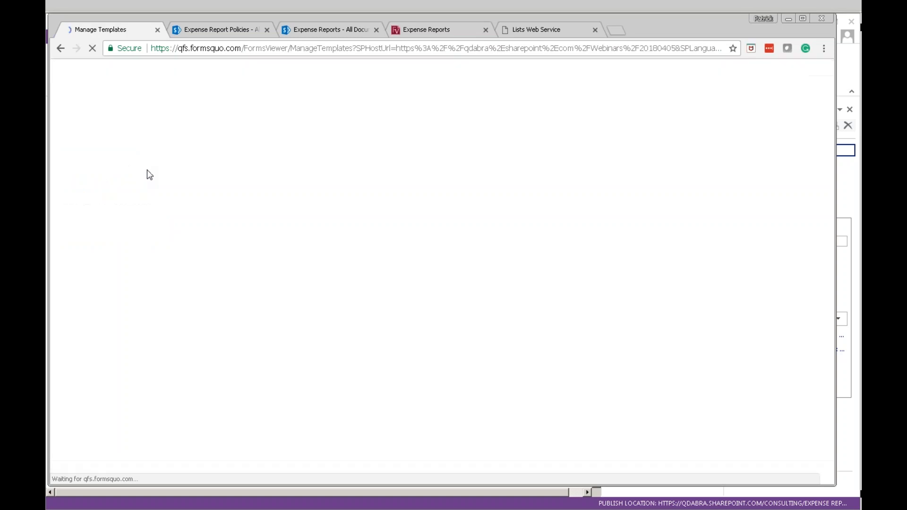
click(137, 271)
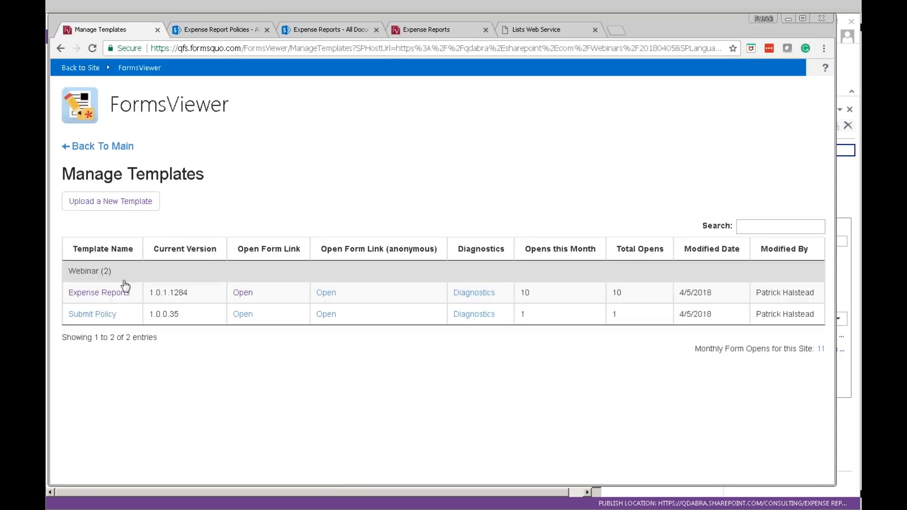
click(124, 284)
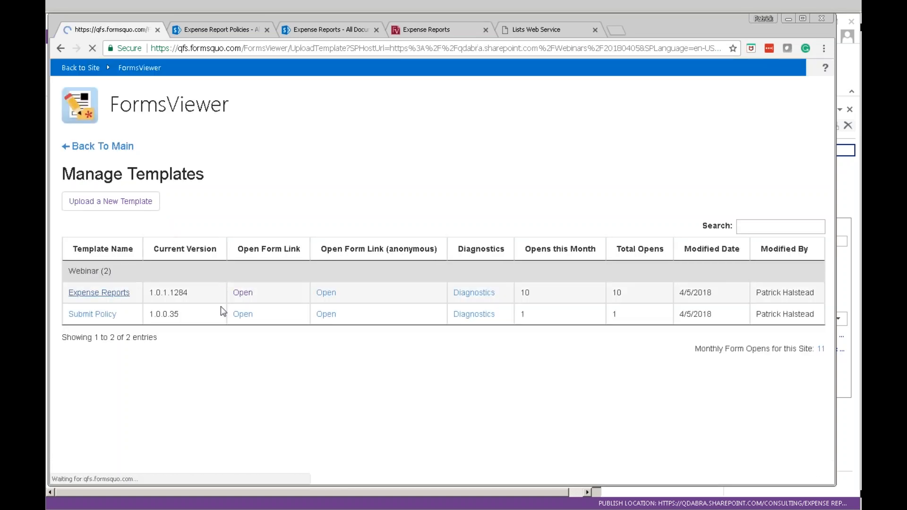
click(241, 264)
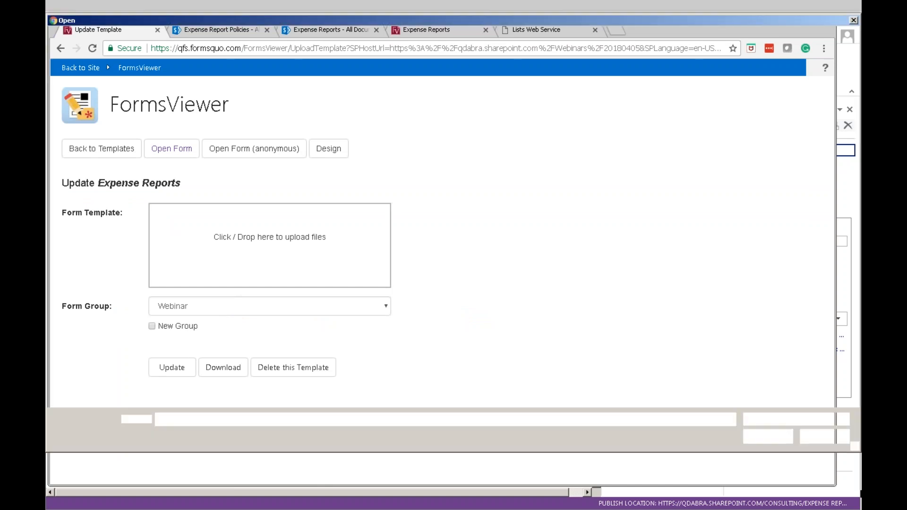
double_click(283, 205)
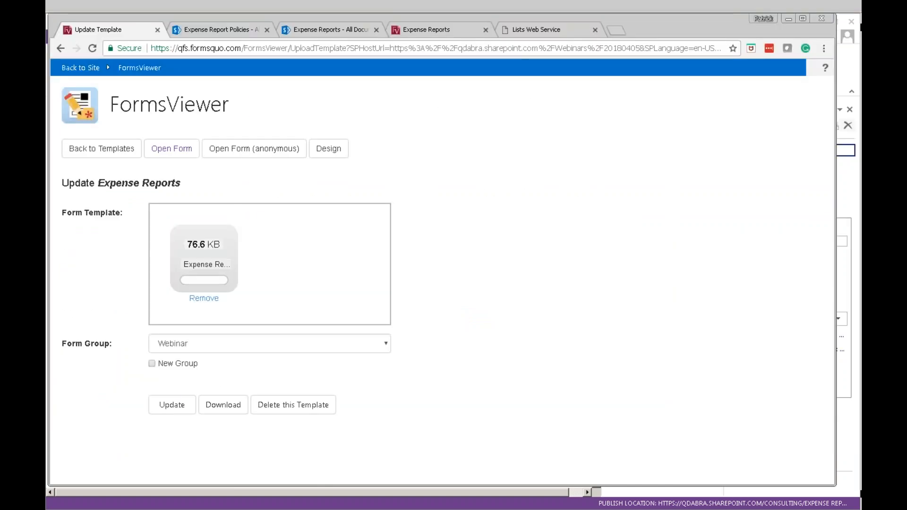
click(178, 412)
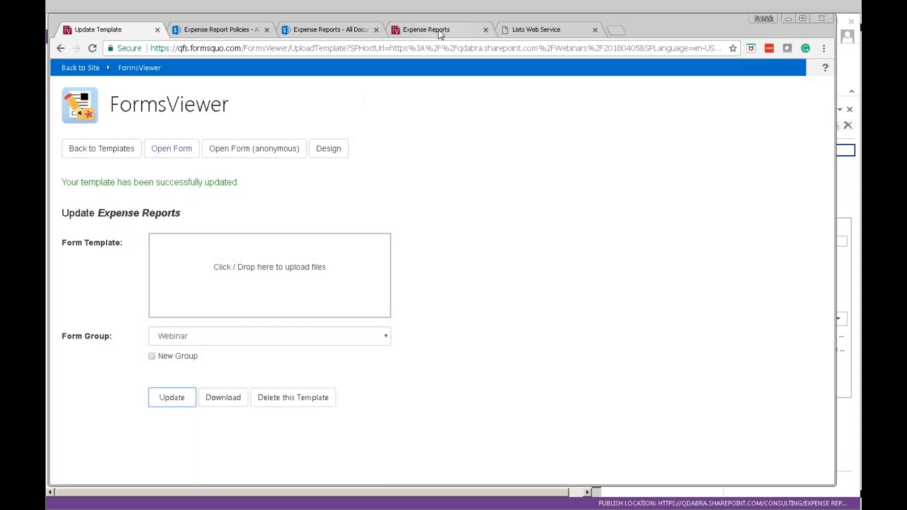
Start a new expense report from the Expense Reports library and display the French policy in its policy view.
click(322, 33)
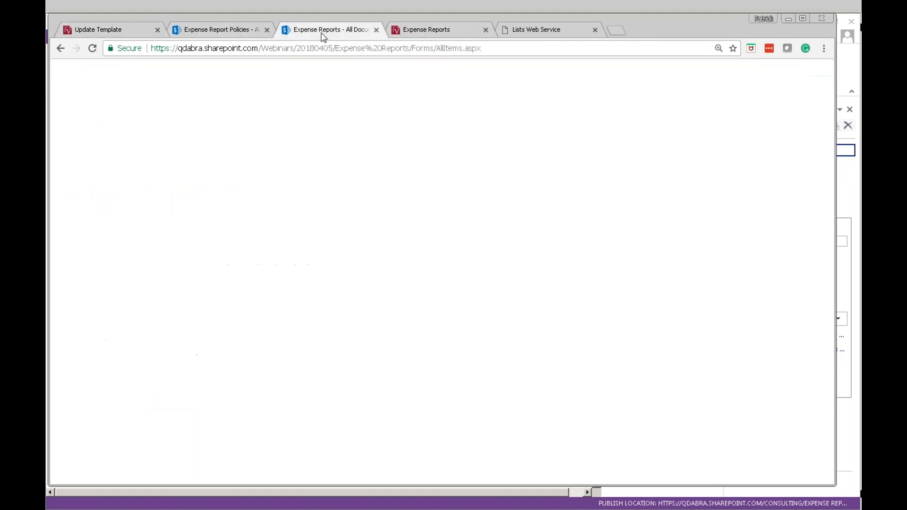
click(221, 212)
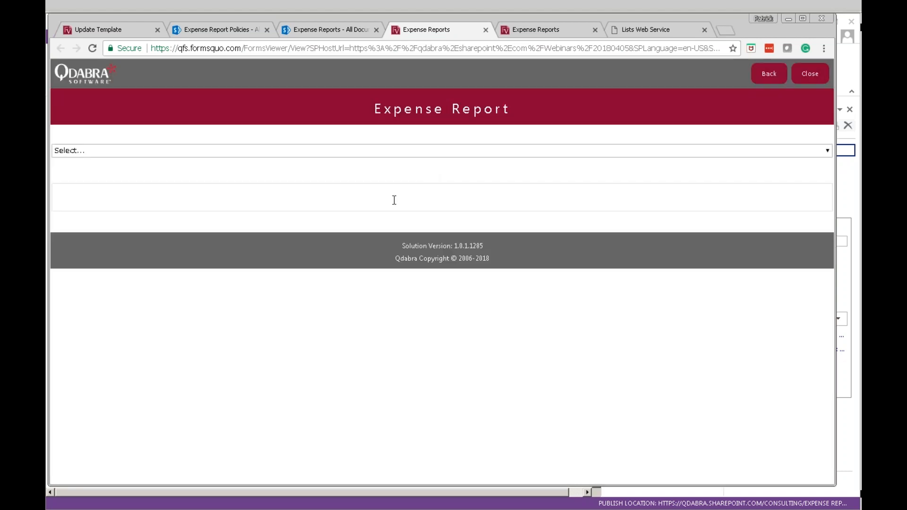
click(382, 153)
click(342, 173)
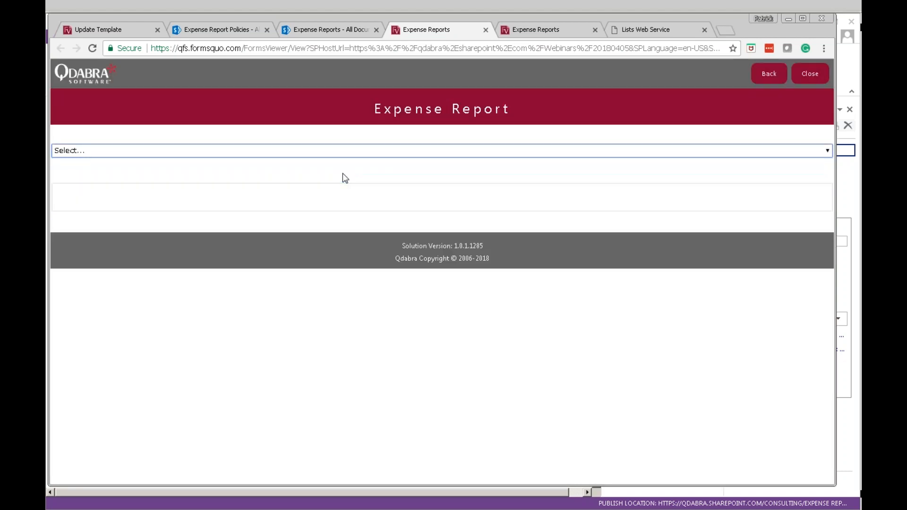
click(66, 194)
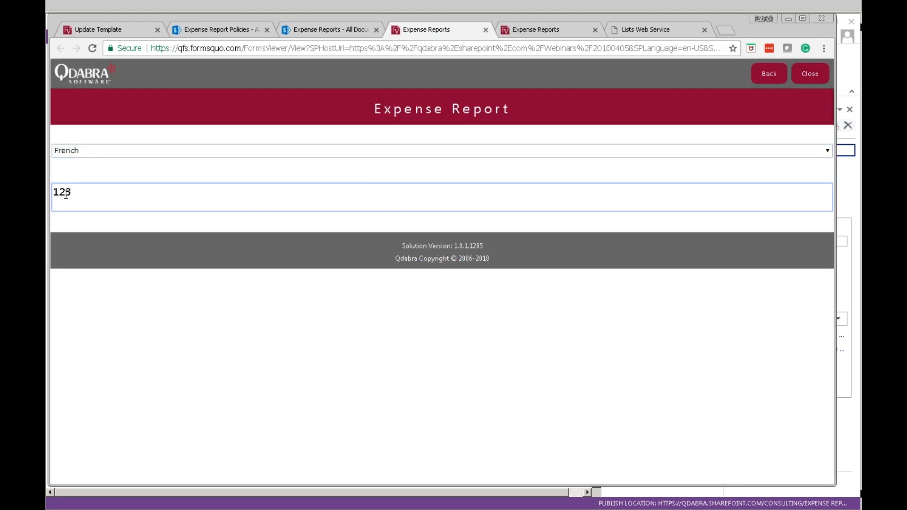
Switch the displayed policy to English, review the language choices, and close the expense report.
key(ctrl+a)
click(189, 149)
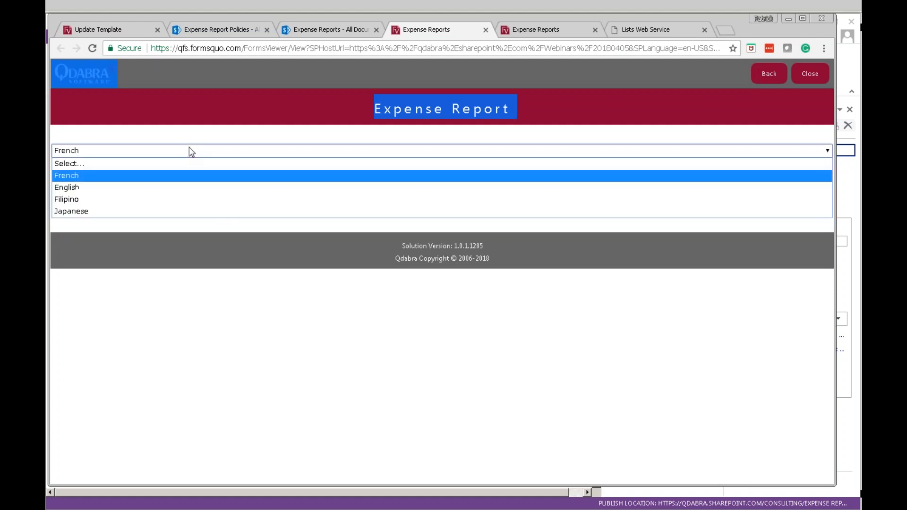
click(172, 188)
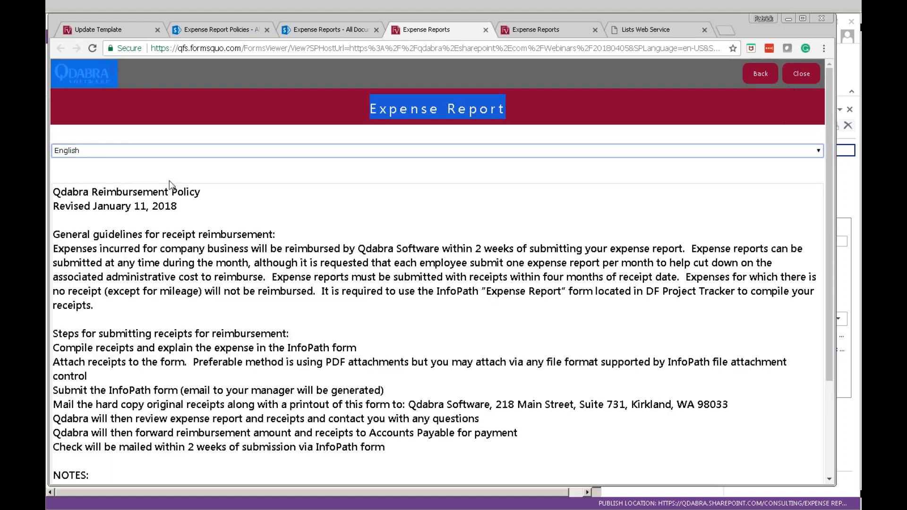
click(527, 153)
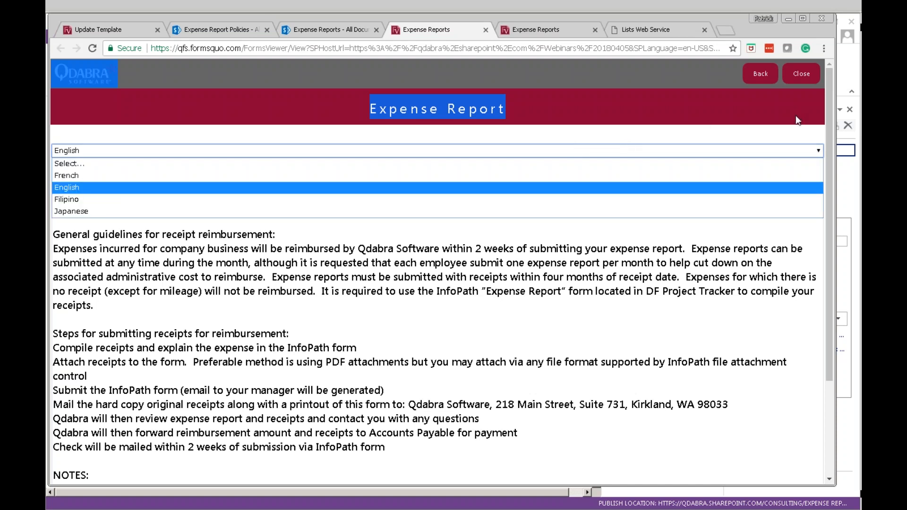
click(804, 76)
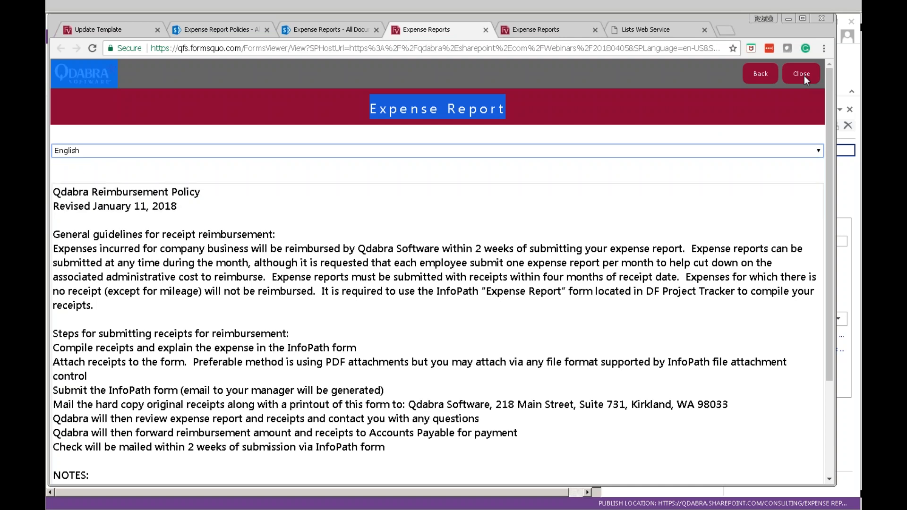
Close the expense report, switch to InfoPath, and examine the Policies data connection's XML file location and secondary data source fields.
click(803, 76)
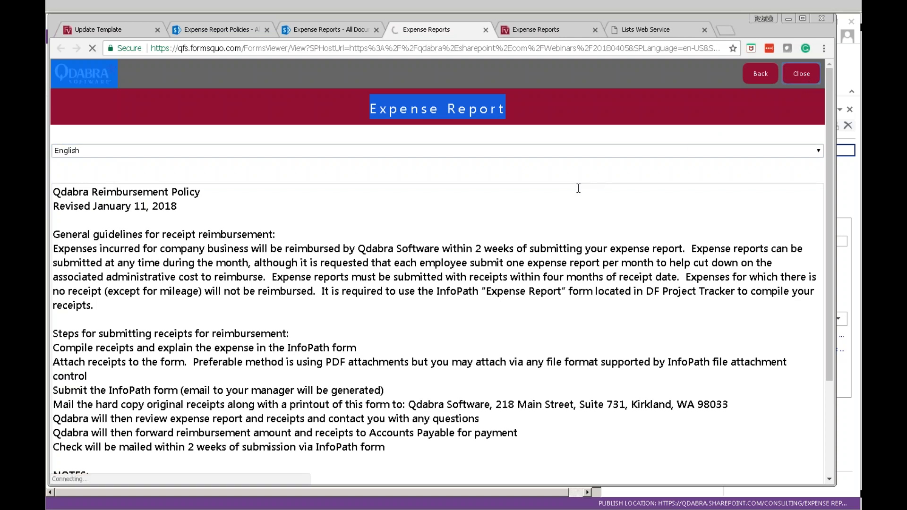
key(alt+Tab)
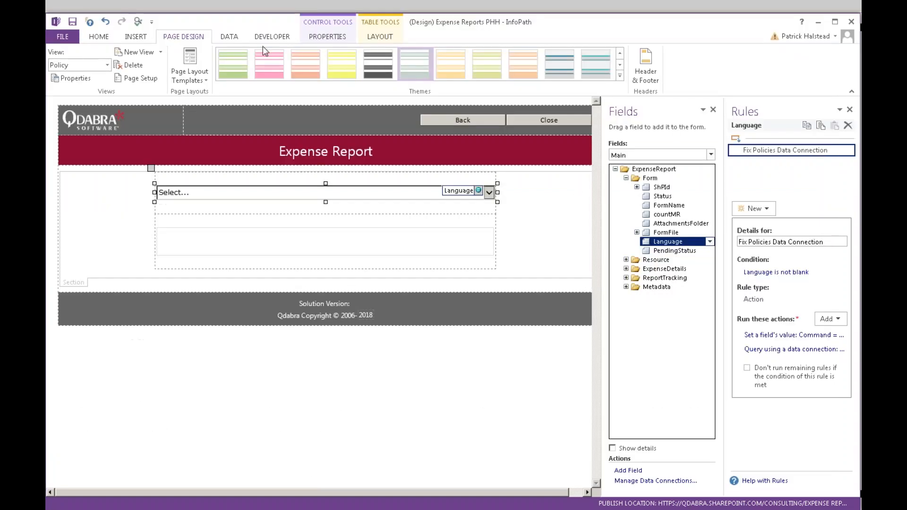
click(228, 38)
click(333, 69)
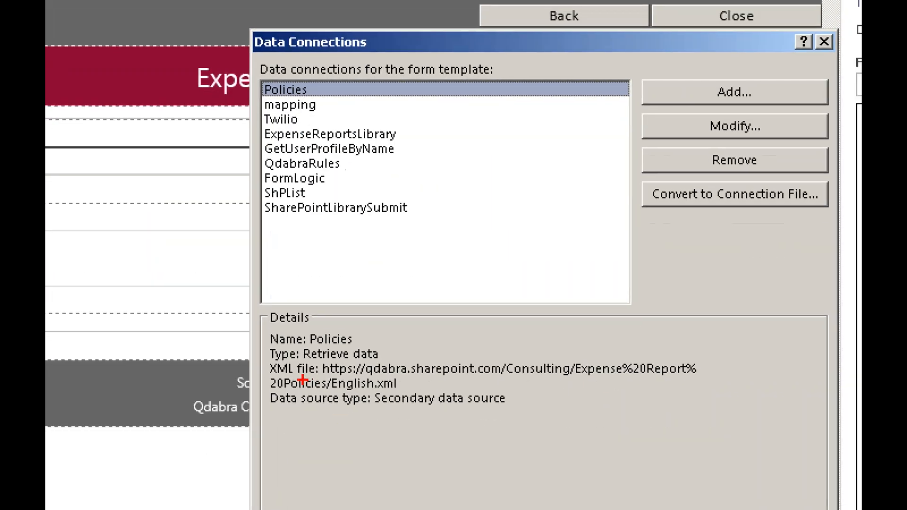
drag(302, 380, 679, 378)
drag(265, 391, 402, 392)
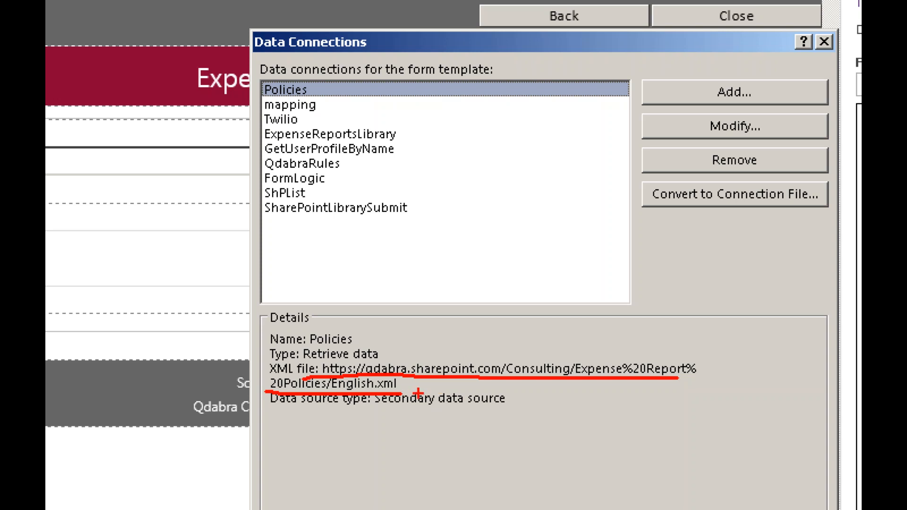
key(Escape)
key(Escape)
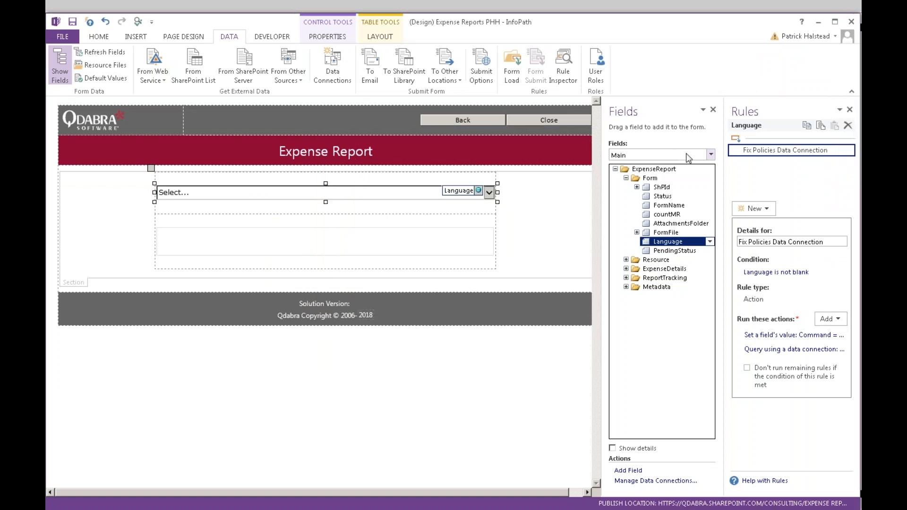
click(683, 156)
click(684, 172)
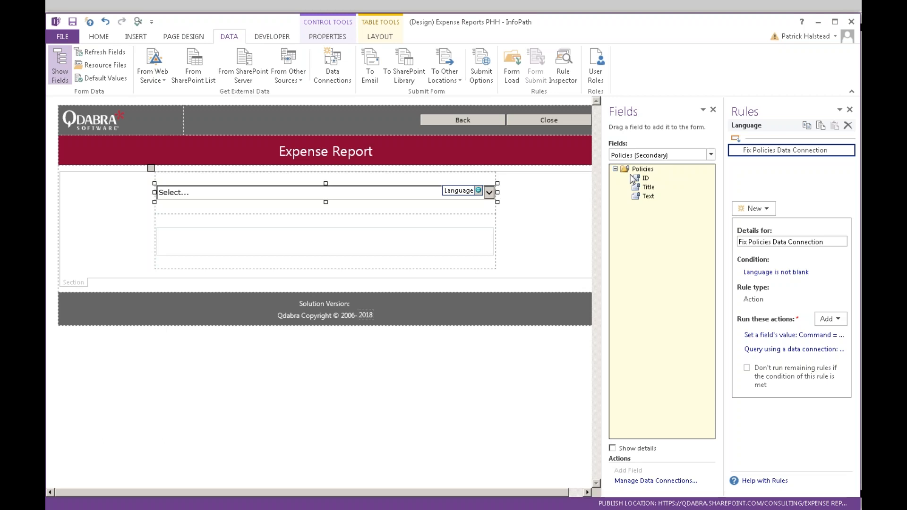
Switch to PowerPoint and advance the slide show to the "Demo #3: Update Submit Connection" slide.
key(alt+Tab)
key(alt+Tab)
key(Tab)
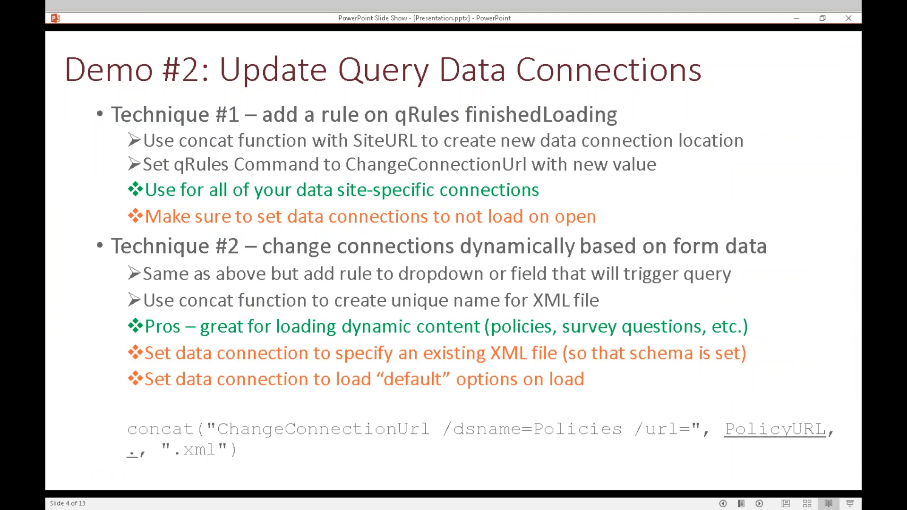
key(Right)
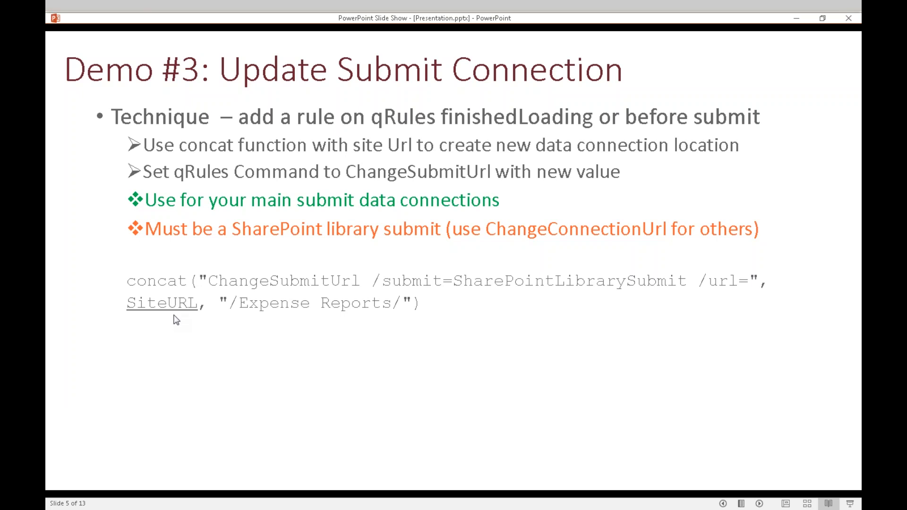
Switch to Chrome and enter "Team Picnic" as the business purpose in the open expense report.
key(alt+Tab)
key(alt+Tab)
key(alt+shift+Tab)
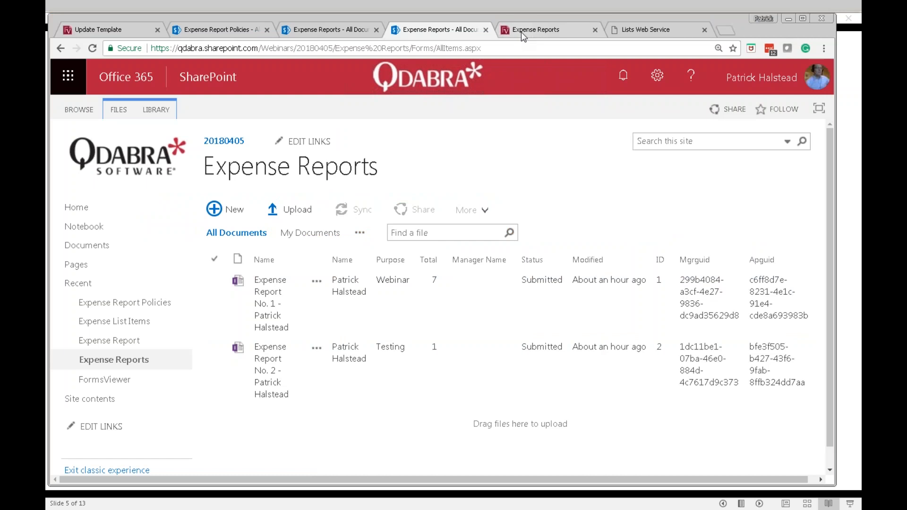
click(520, 32)
click(420, 213)
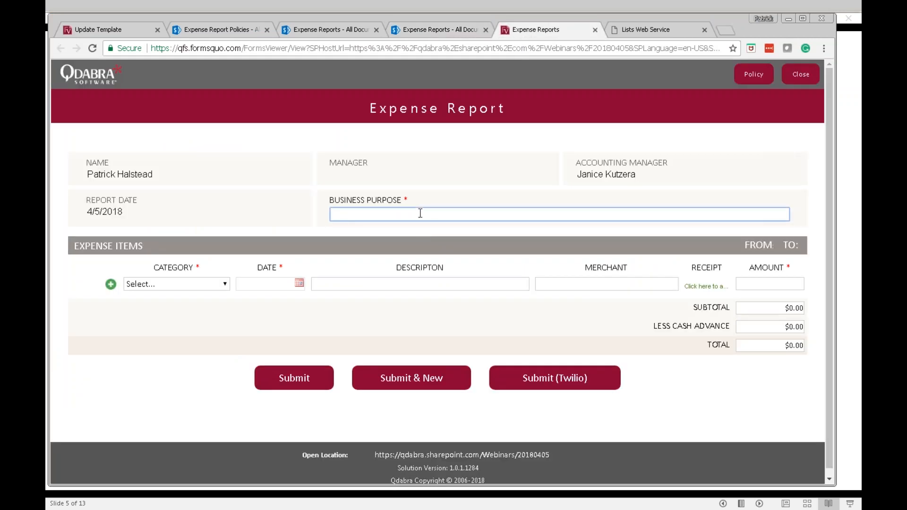
text(Team Picnic)
Set the expense item's category to Morale and its date to 4/11/2018.
click(180, 284)
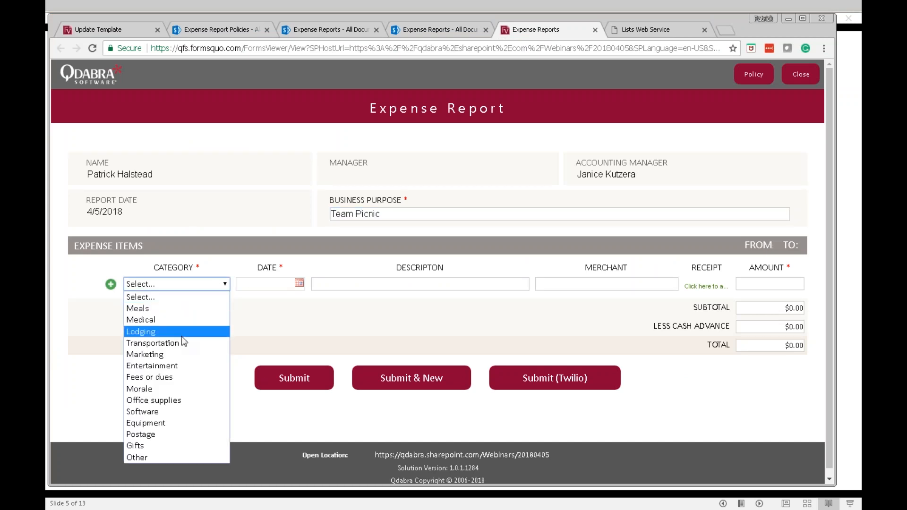
click(182, 389)
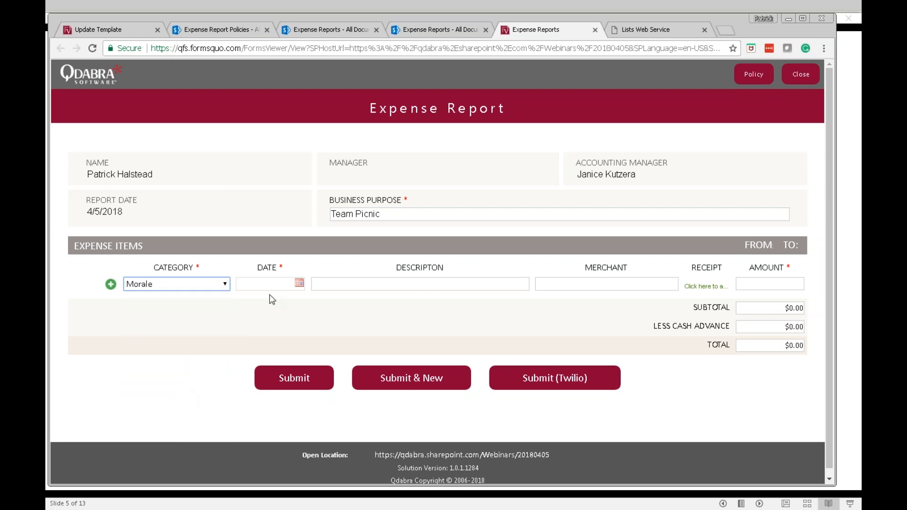
click(300, 283)
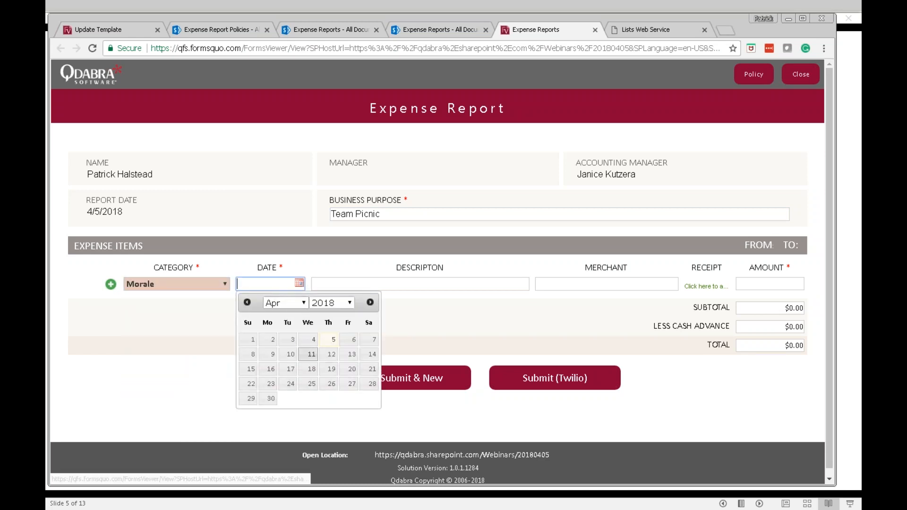
click(310, 355)
Complete the expense item with the description "Sandwiches", merchant "Joey's Sandwich Shop" and amount 65.
click(408, 283)
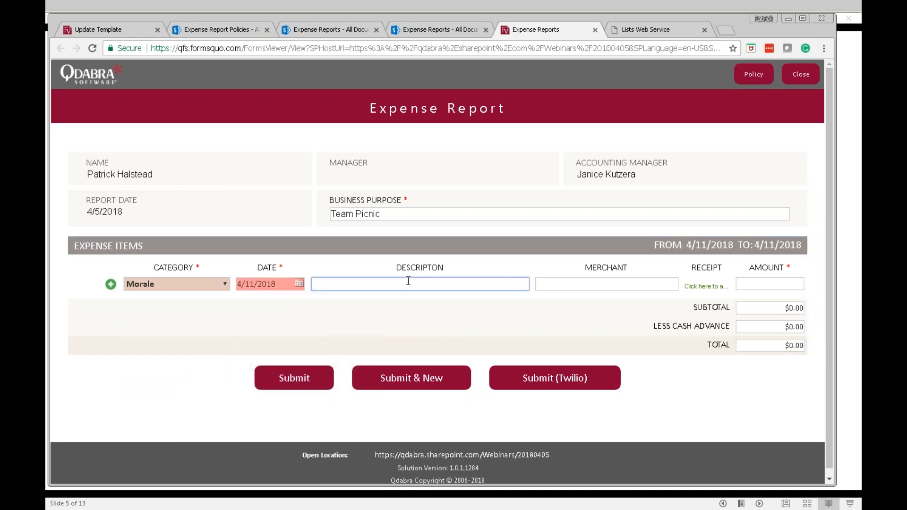
text(Sandwiches)
key(Tab)
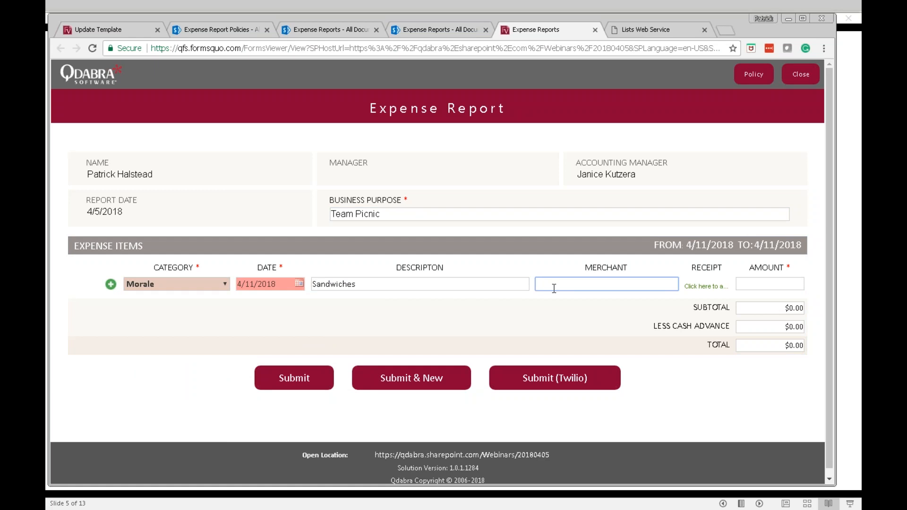
text(Joey's Sandwich Shop)
key(Tab)
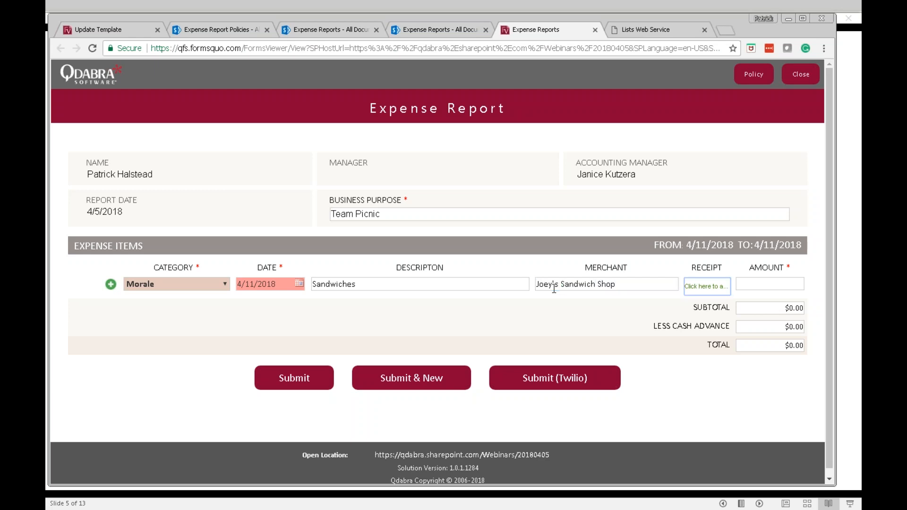
click(763, 283)
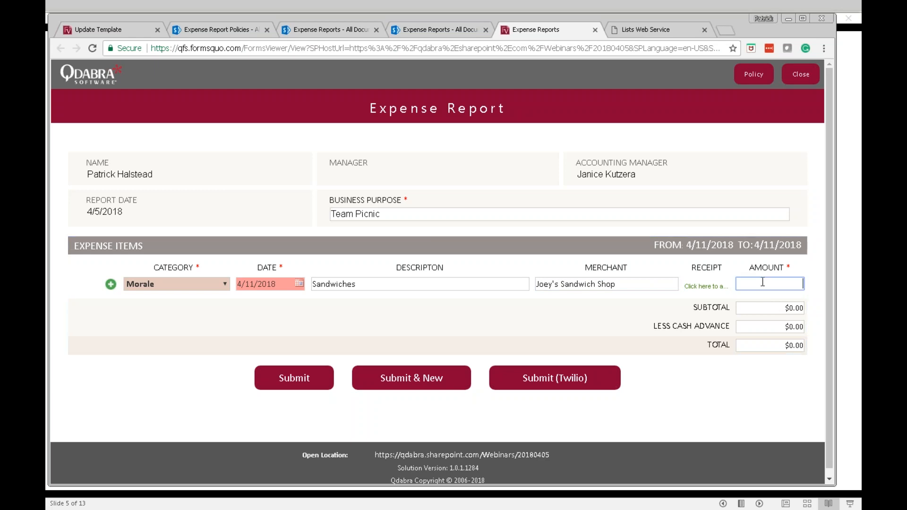
text(65)
key(Tab)
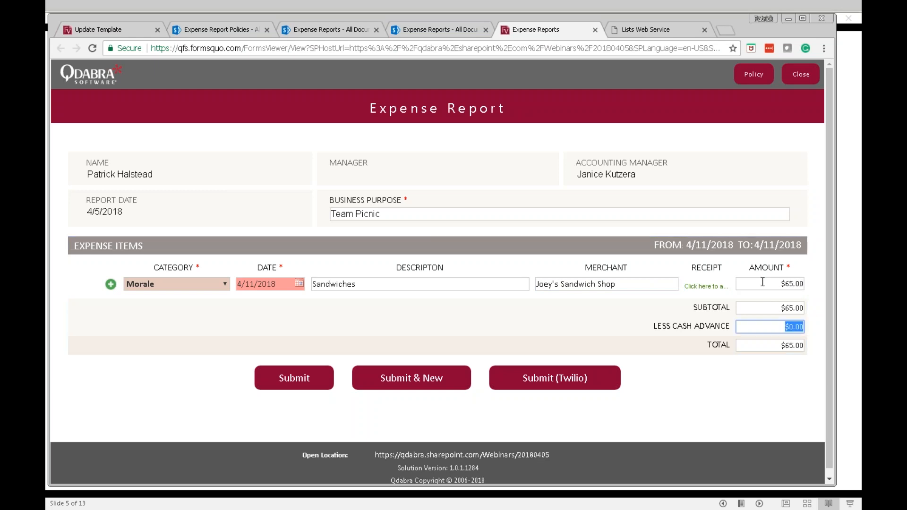
Change the expense item's date to 4/3/2018 and submit the expense report.
click(324, 383)
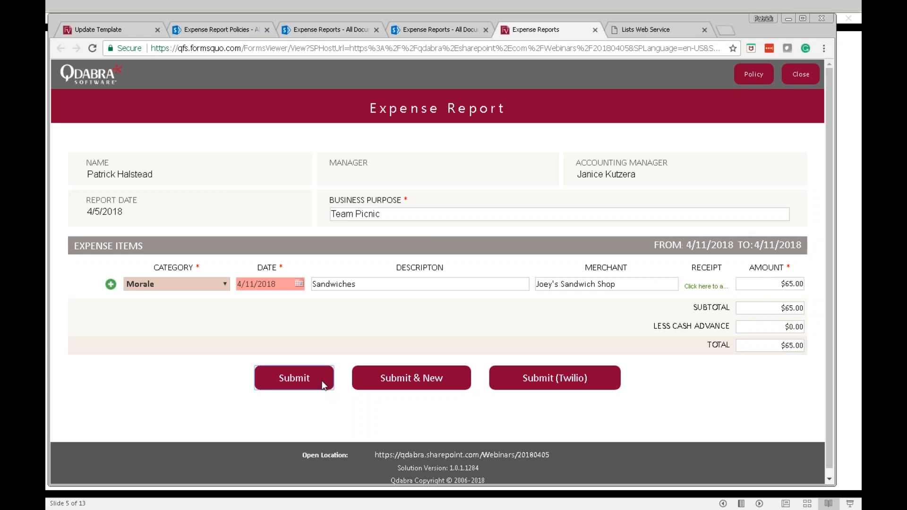
click(301, 324)
click(293, 380)
click(304, 419)
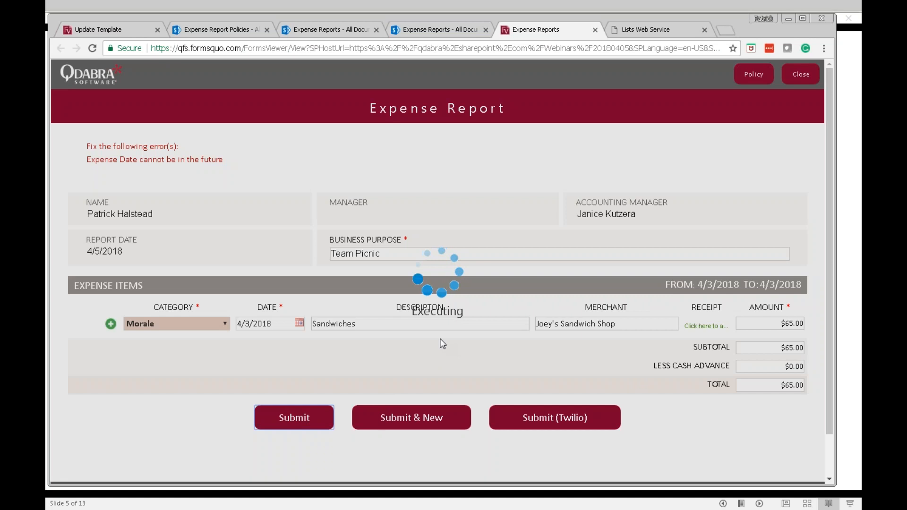
key(Return)
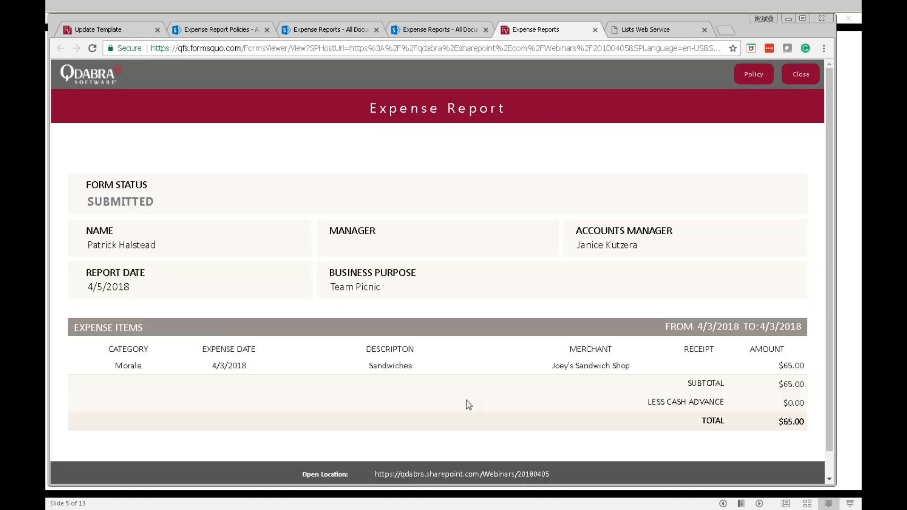
Open the submitted report's debug view and examine the ChangeSubmitUrl command and its resulting submit URL.
scroll(470, 404, down, 1)
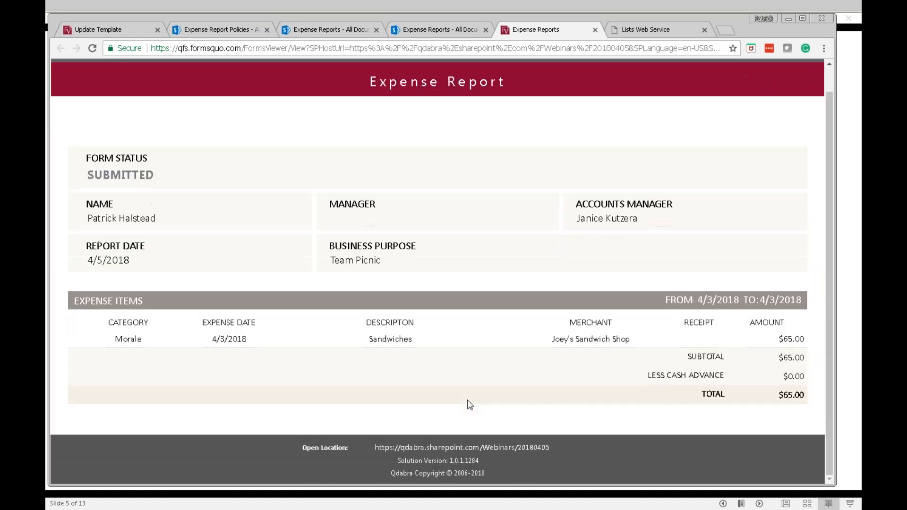
click(440, 461)
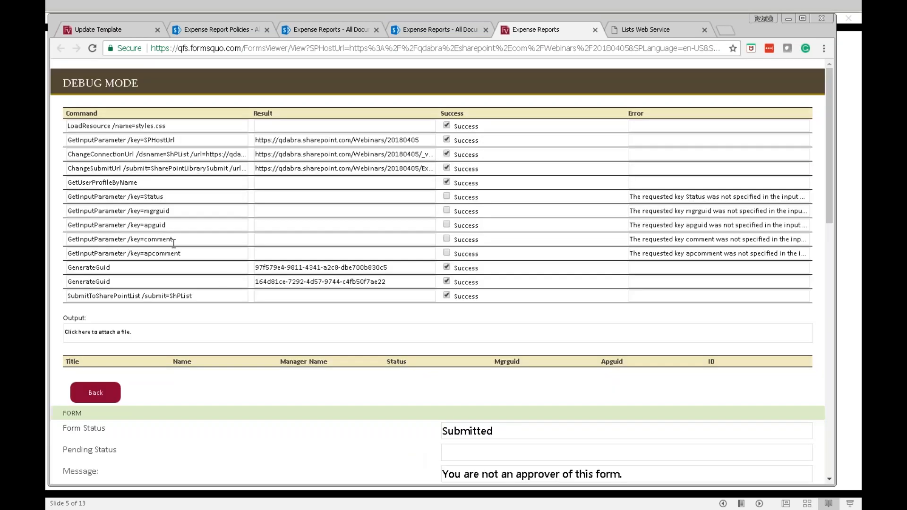
triple_click(105, 169)
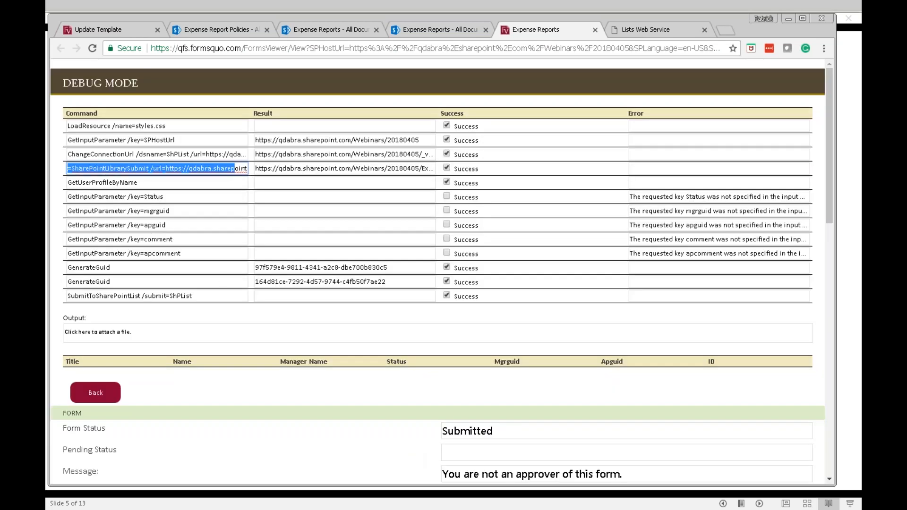
drag(263, 169, 487, 170)
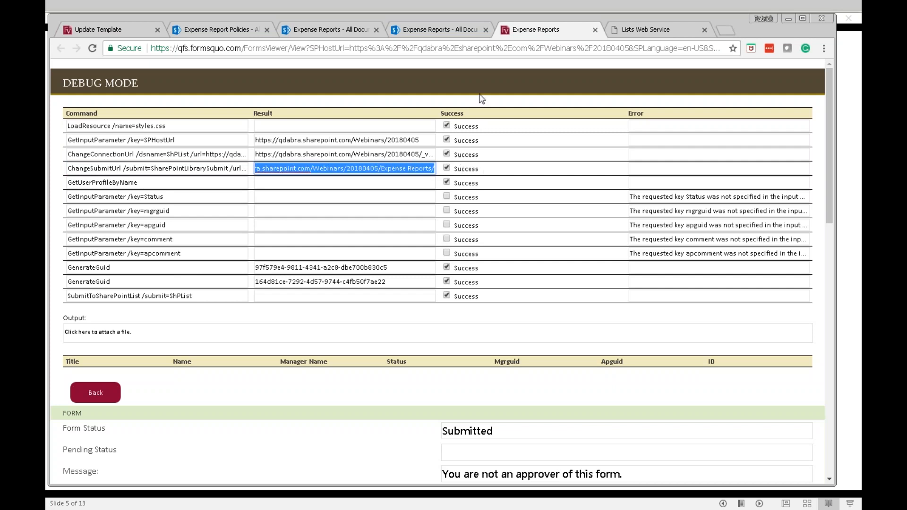
Refresh the Expense Reports library and select the newly submitted Team Picnic report.
click(332, 33)
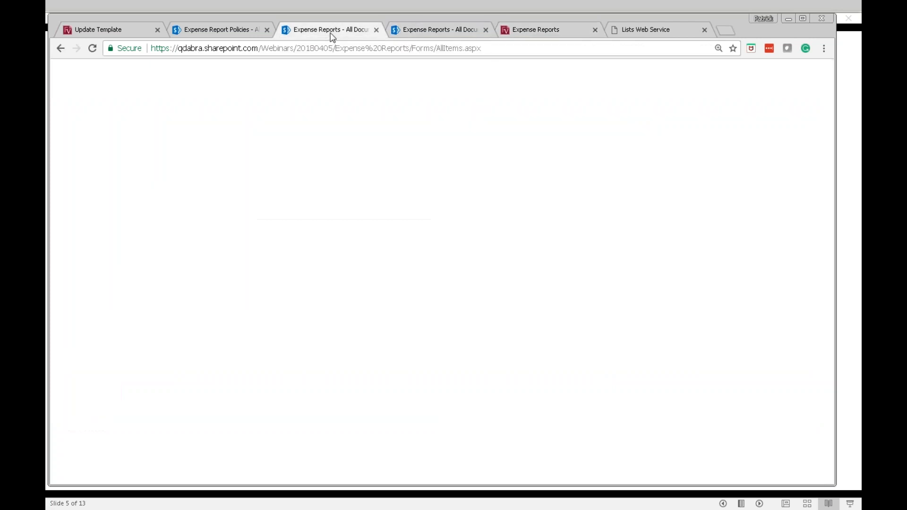
click(90, 48)
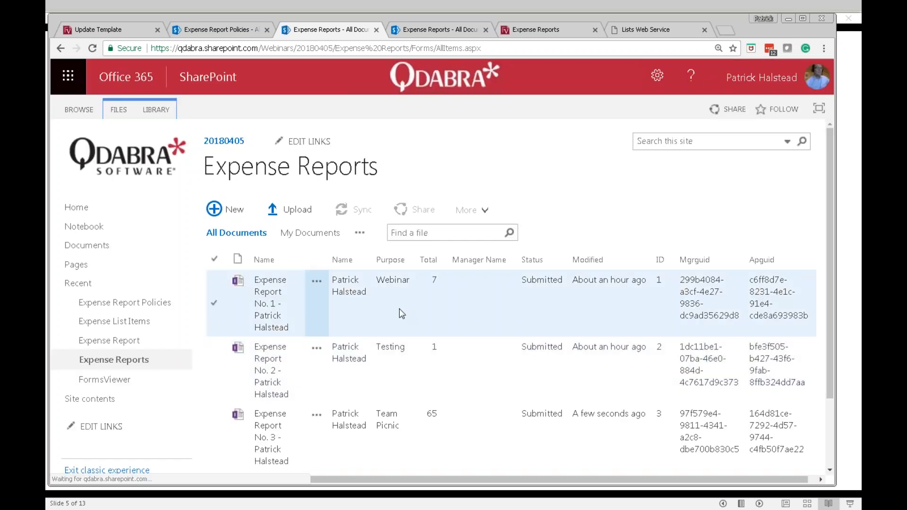
click(216, 433)
key(alt+Tab)
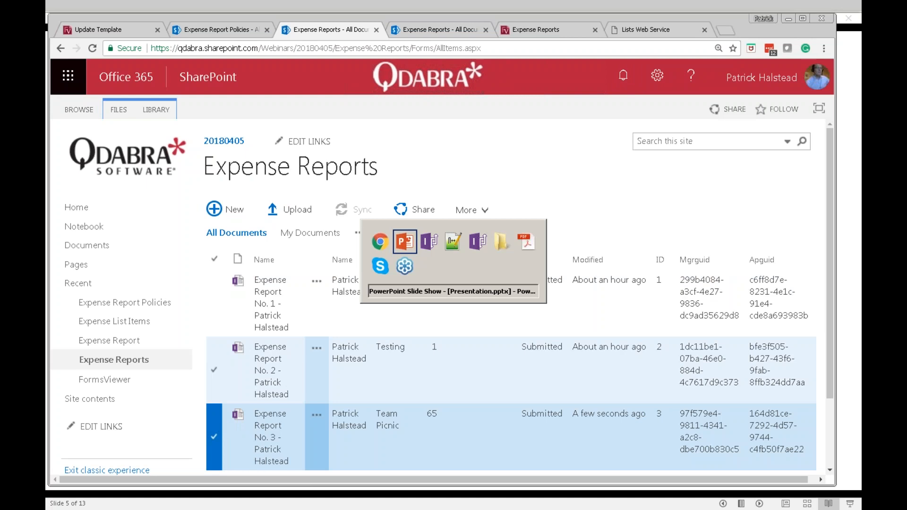